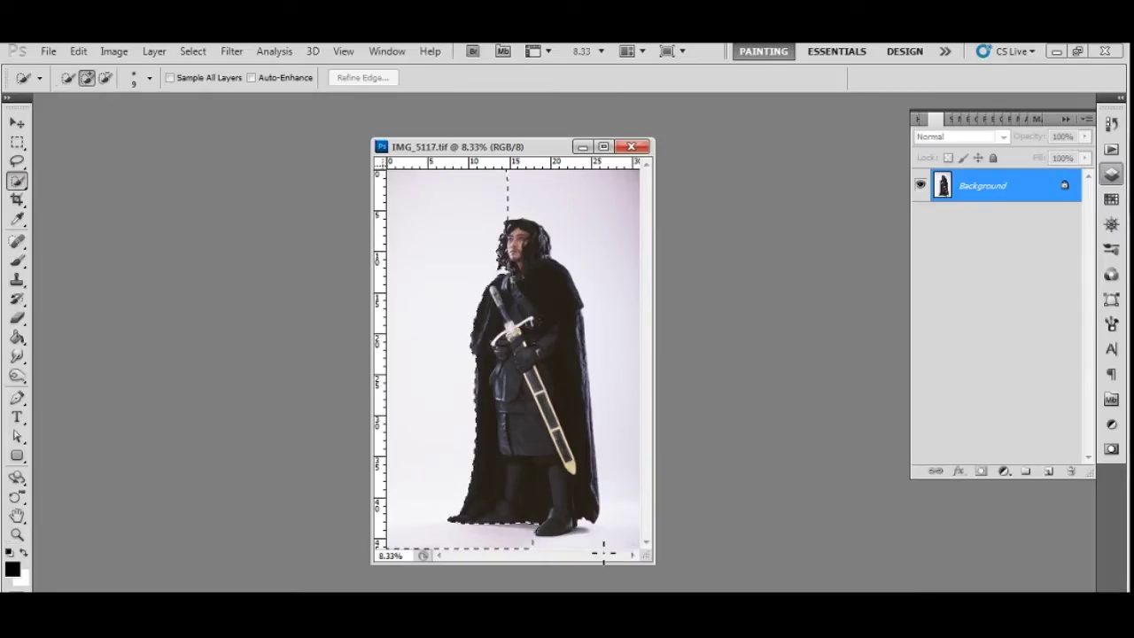
Complete the swordsman's Quick Selection and open Refine Edge zoomed on his head.
drag(604, 552, 585, 532)
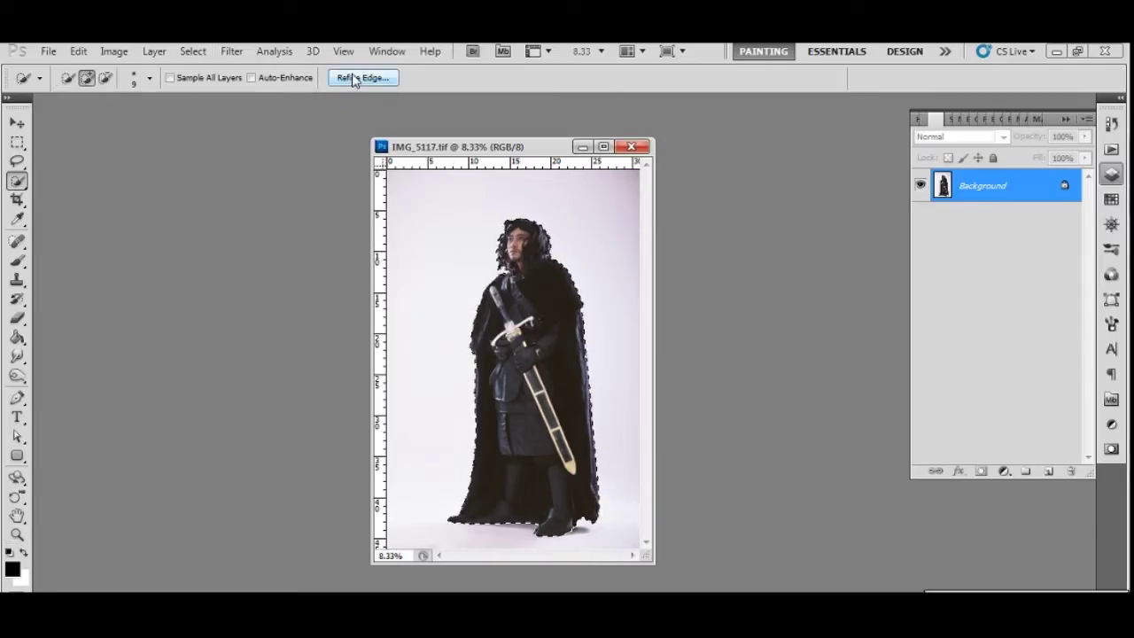
click(355, 78)
key(z)
drag(472, 217, 618, 366)
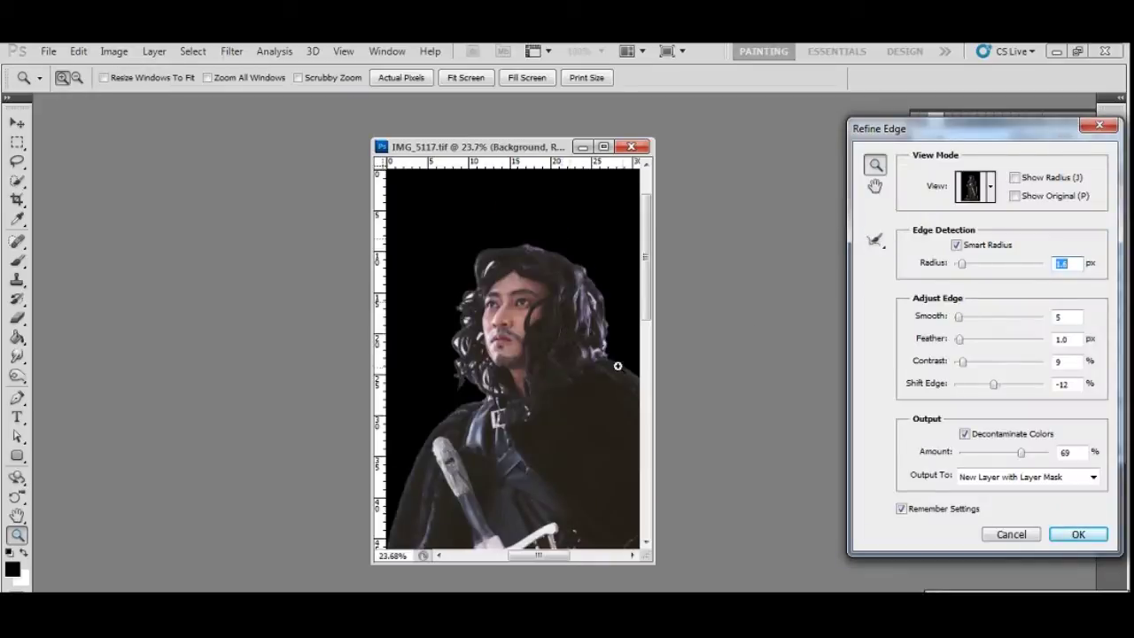
Brush Refine Radius along the left hair edge and output to New Layer with Layer Mask.
click(877, 242)
key(bracketright)
key(bracketright)
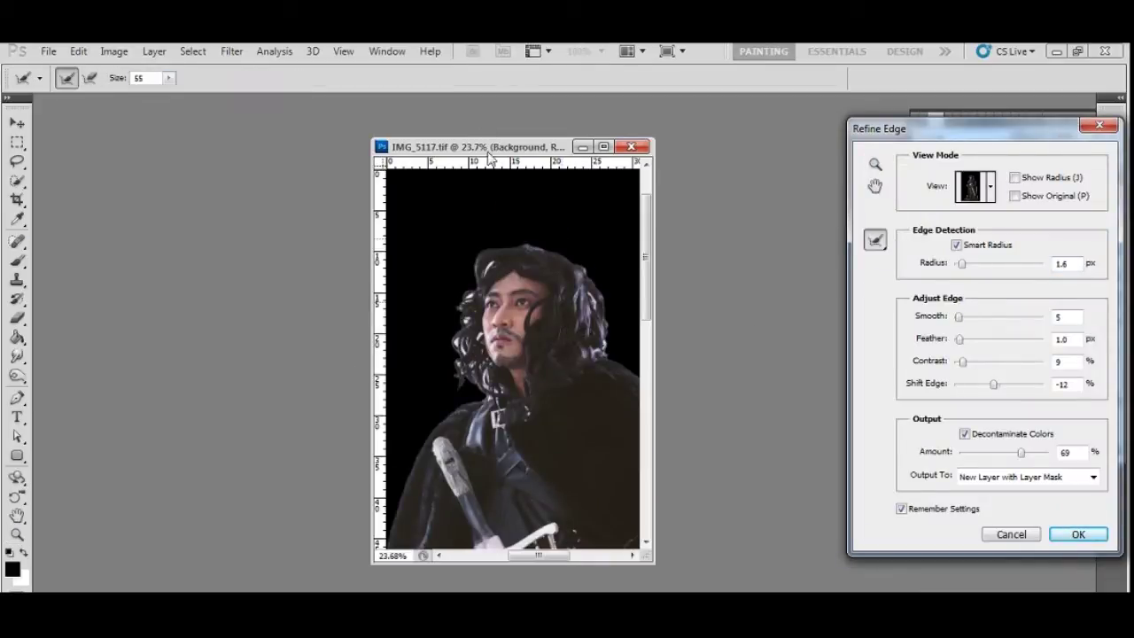
drag(492, 270, 473, 328)
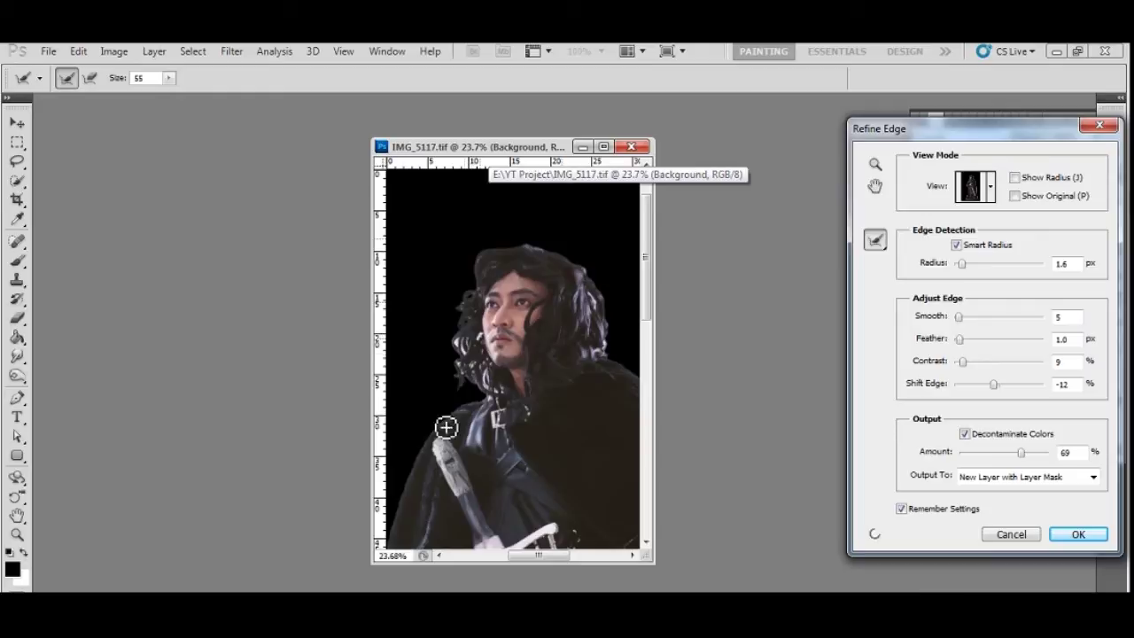
drag(465, 327, 480, 361)
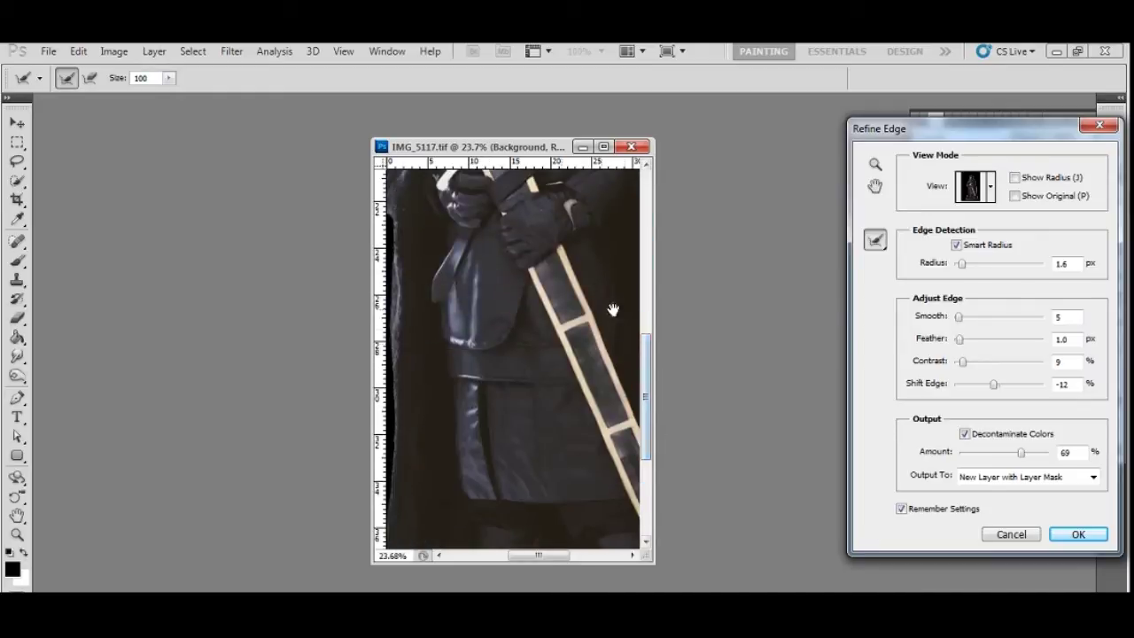
scroll(539, 485, down, 5)
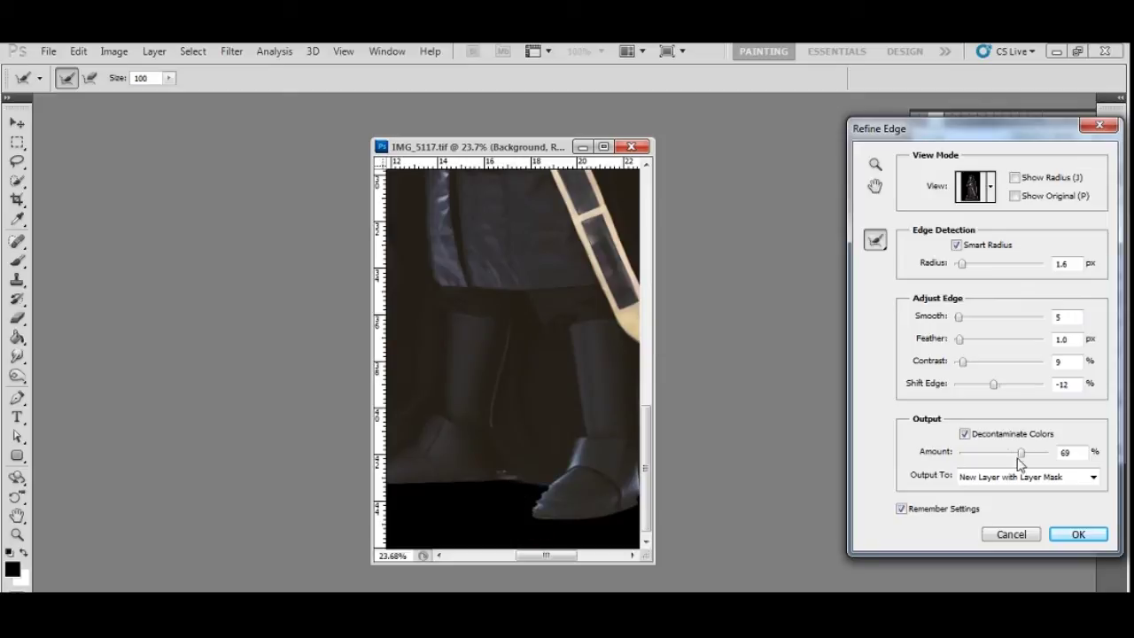
scroll(616, 290, up, 5)
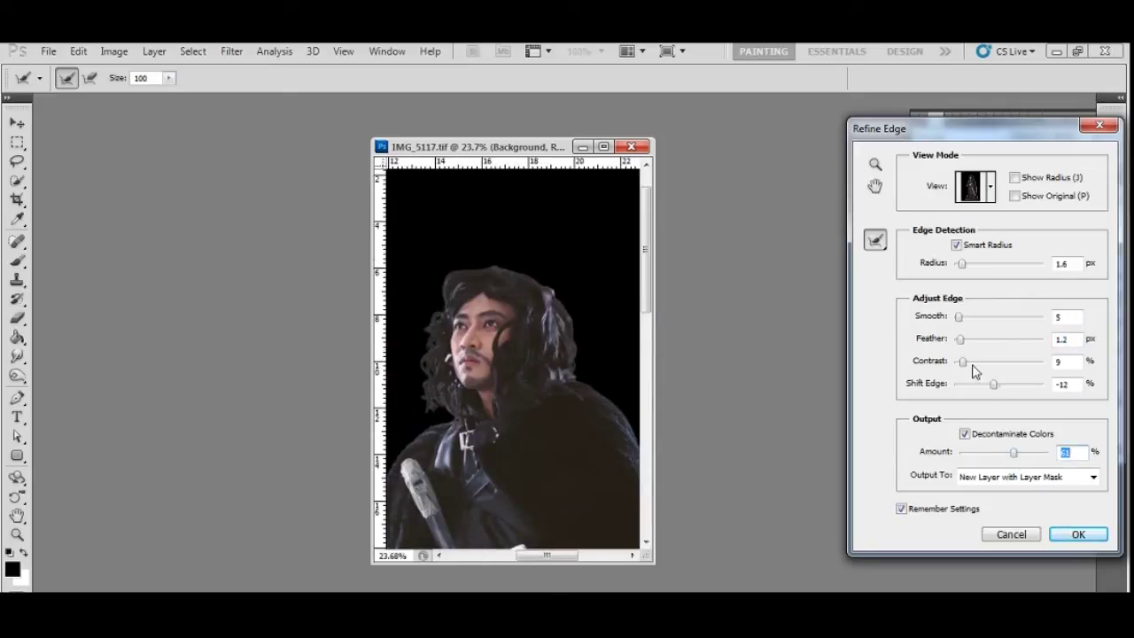
click(1071, 543)
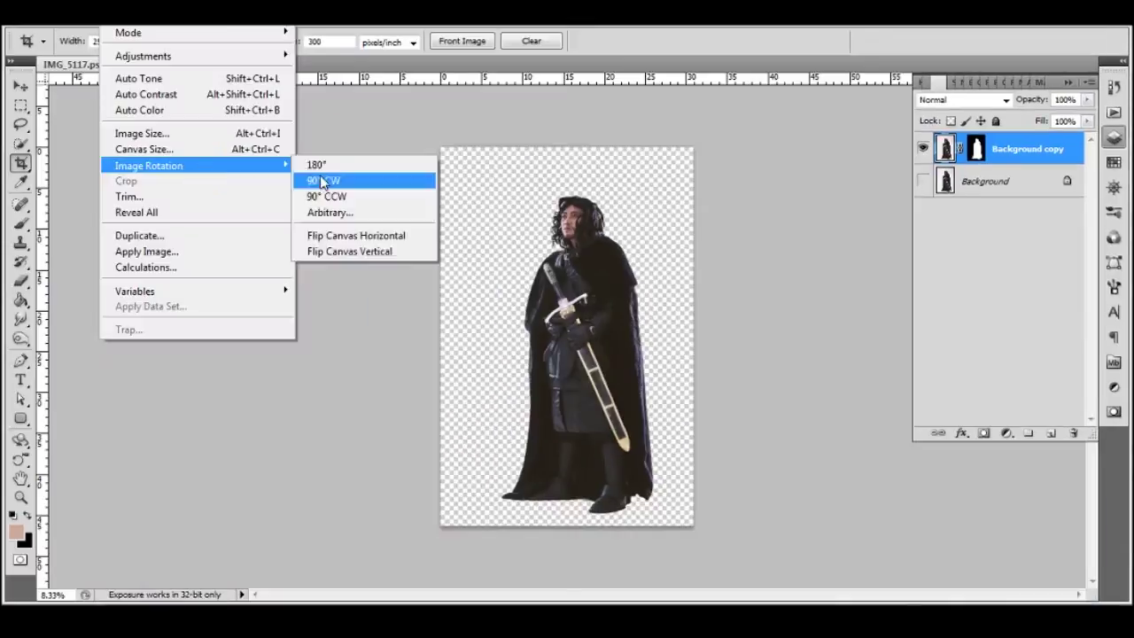
Rotate the canvas to landscape, turn the swordsman upright, and shrink him to about 59%, right of centre.
click(322, 182)
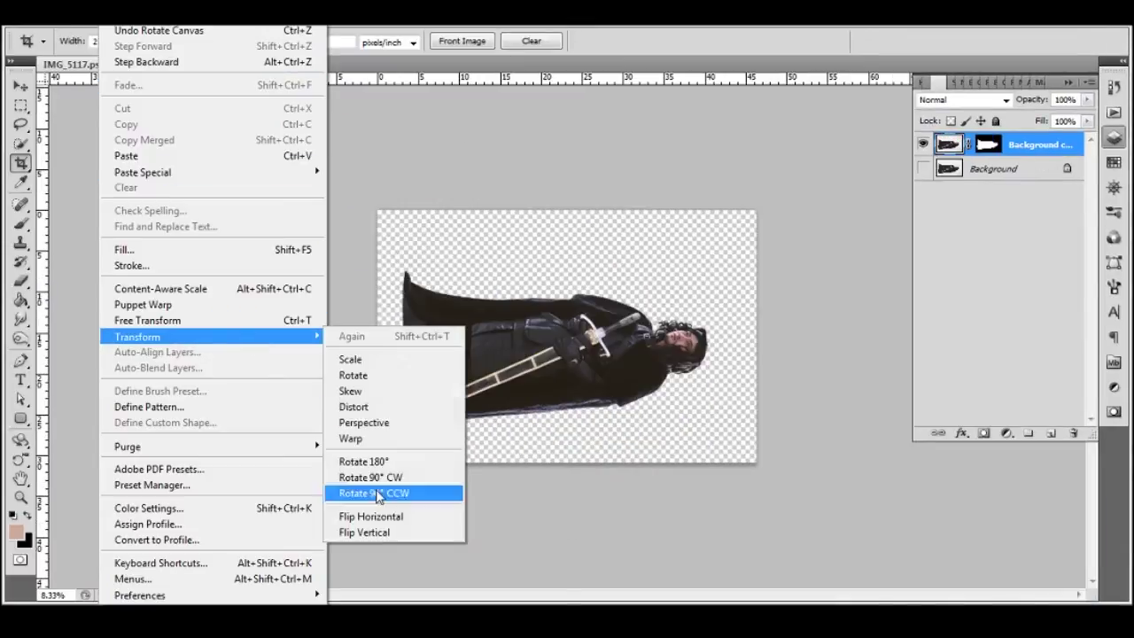
click(381, 488)
key(ctrl+t)
drag(503, 148, 552, 221)
drag(620, 337, 608, 339)
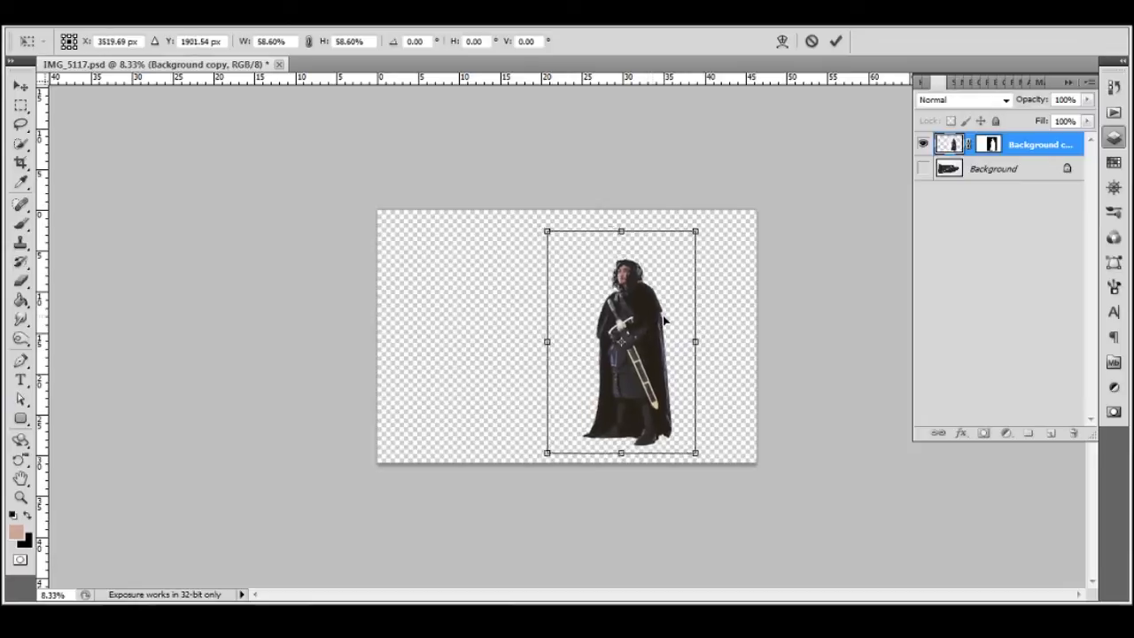
key(Return)
Delete the original Background layer and apply the swordsman layer's mask.
drag(992, 168, 1074, 438)
right_click(990, 144)
click(982, 207)
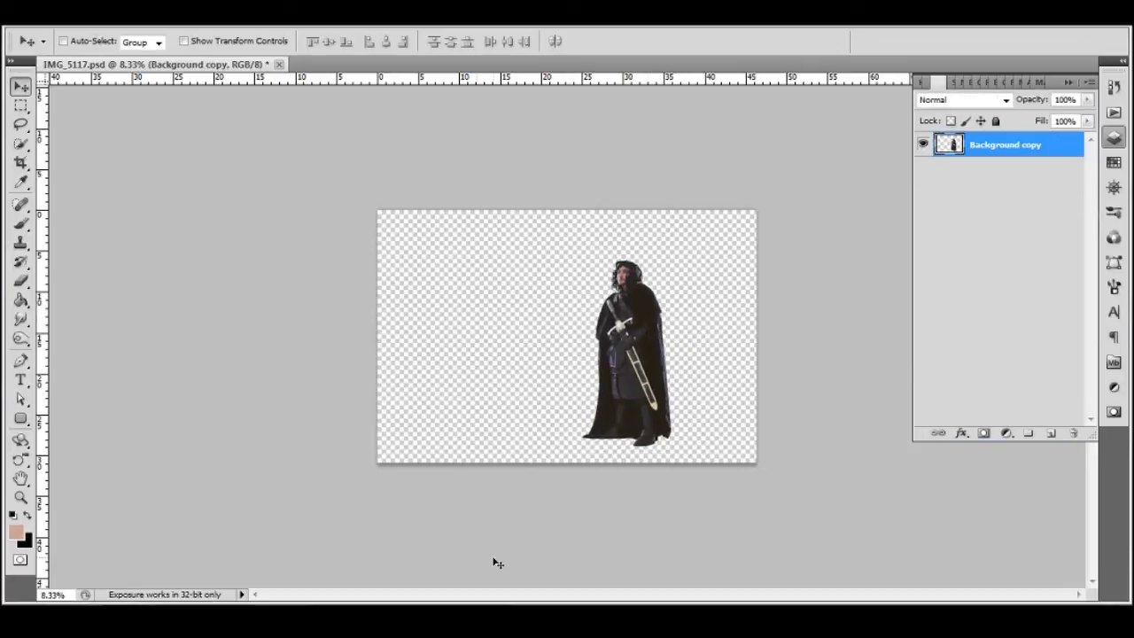
Bring the wolf photo forward and Quick Select the white wolf's body.
drag(142, 63, 213, 46)
click(391, 26)
click(489, 535)
click(21, 144)
mouse_move(358, 523)
mouse_down()
mouse_move(729, 286)
mouse_move(718, 323)
mouse_move(489, 462)
mouse_move(635, 468)
mouse_move(606, 529)
mouse_up()
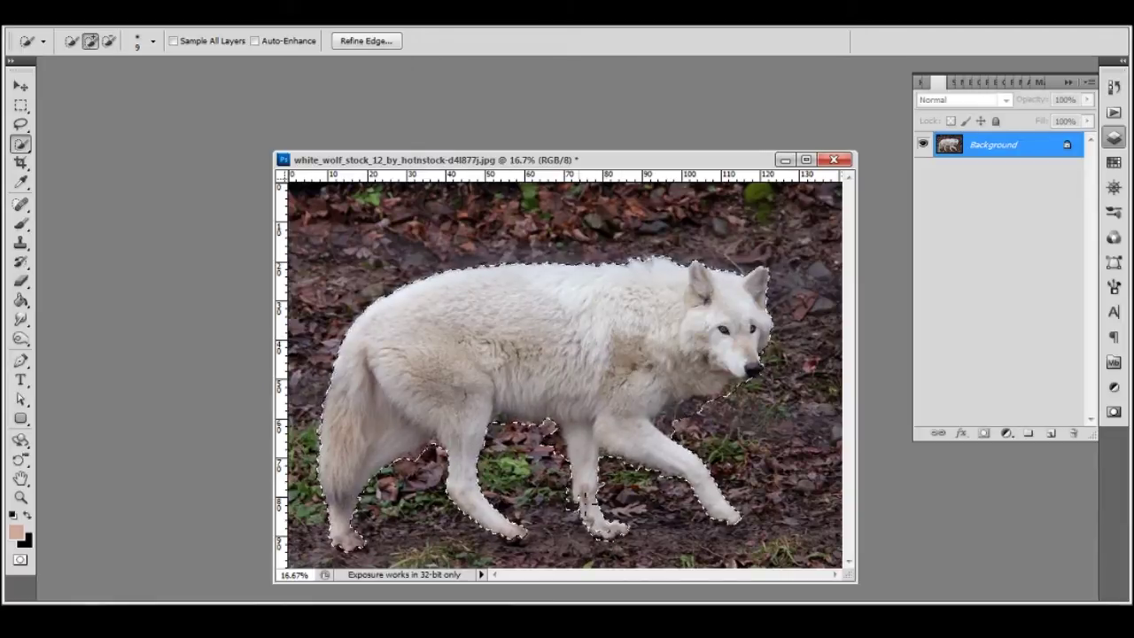
Subtract the ground below the wolf's neck, refine the tail edge with a 90 brush, and output a masked layer.
drag(700, 415, 743, 390)
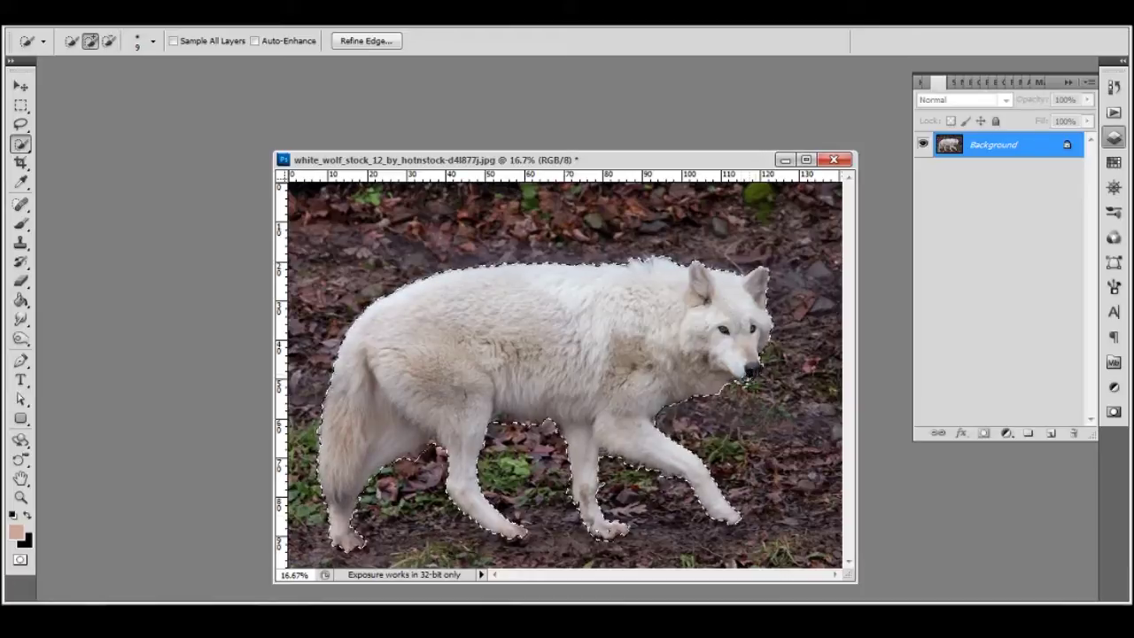
key(ctrl+alt+r)
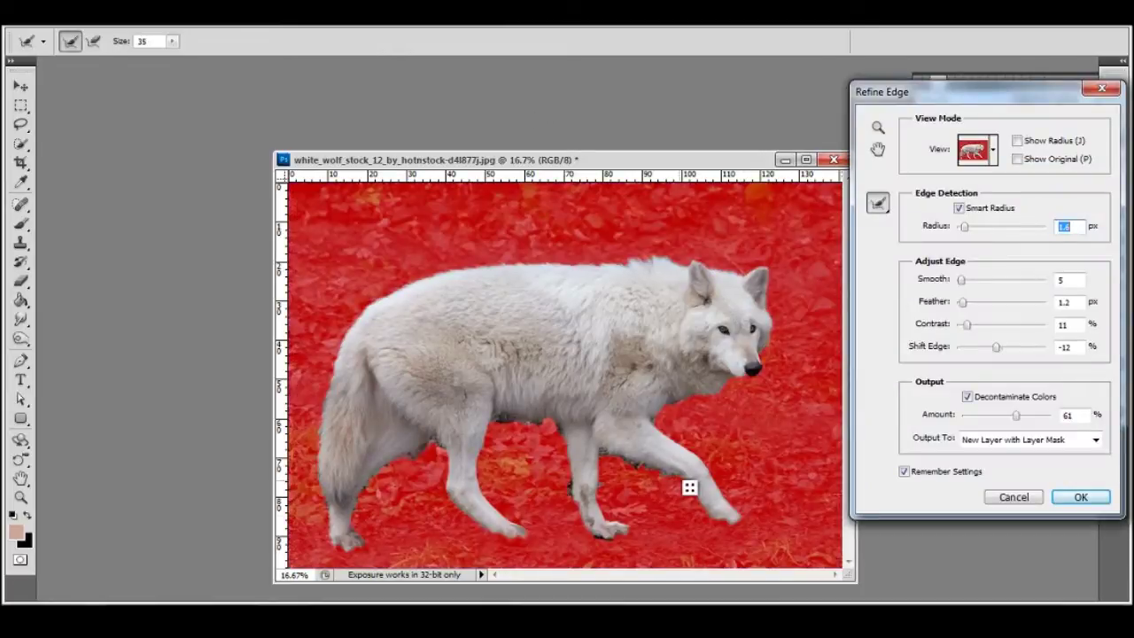
double_click(143, 41)
text(90)
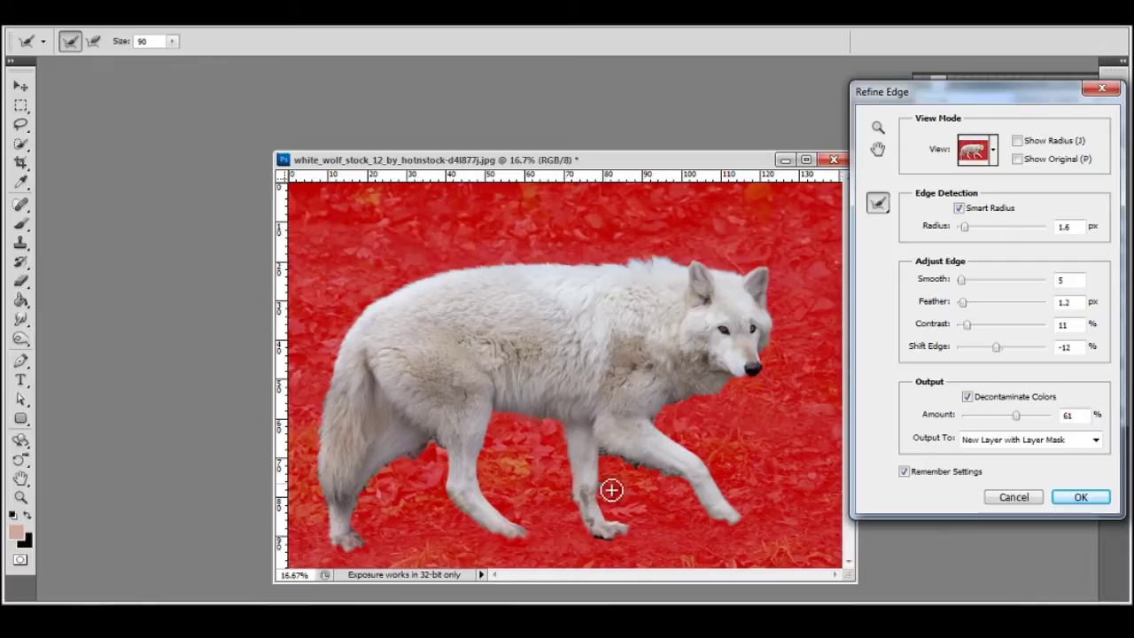
drag(401, 468, 327, 516)
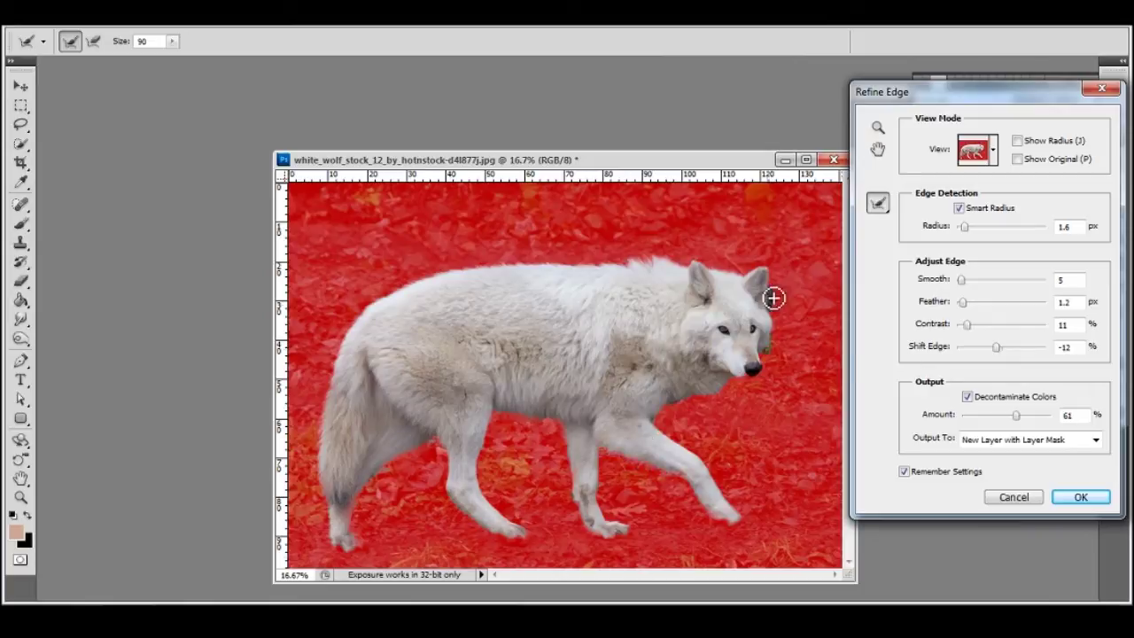
click(1081, 497)
Zoom in on the wolf's head, hide the original Background and target the wolf's mask.
key(z)
click(923, 168)
click(924, 168)
drag(625, 284, 847, 438)
click(924, 169)
click(988, 145)
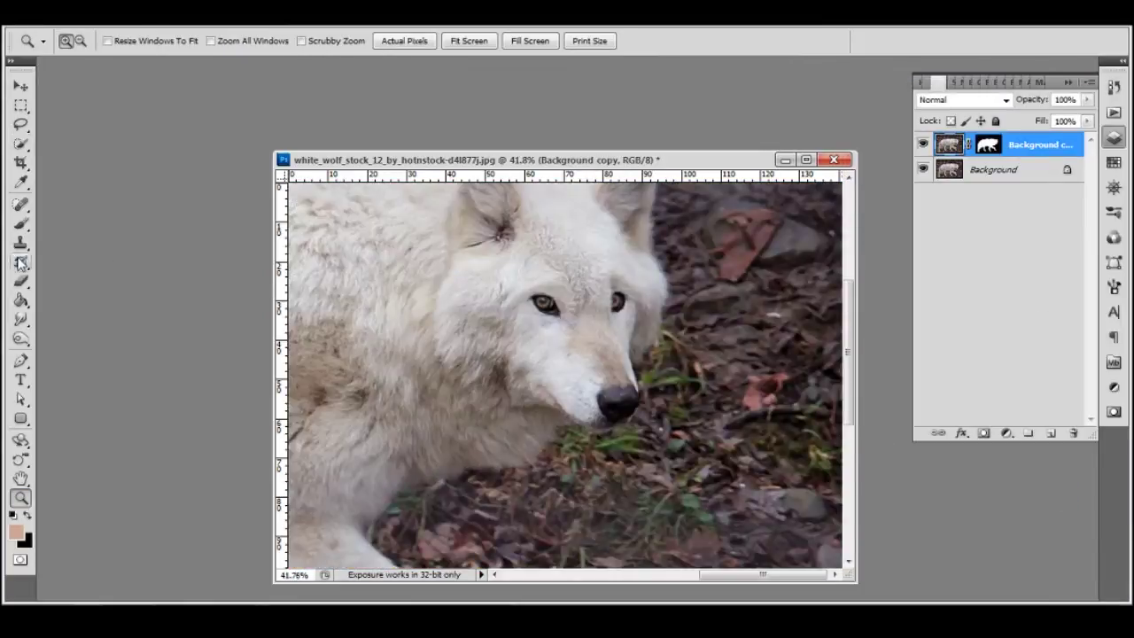
Paint black on the wolf's mask to remove the ground around the muzzle.
click(21, 223)
click(923, 169)
drag(559, 404, 417, 443)
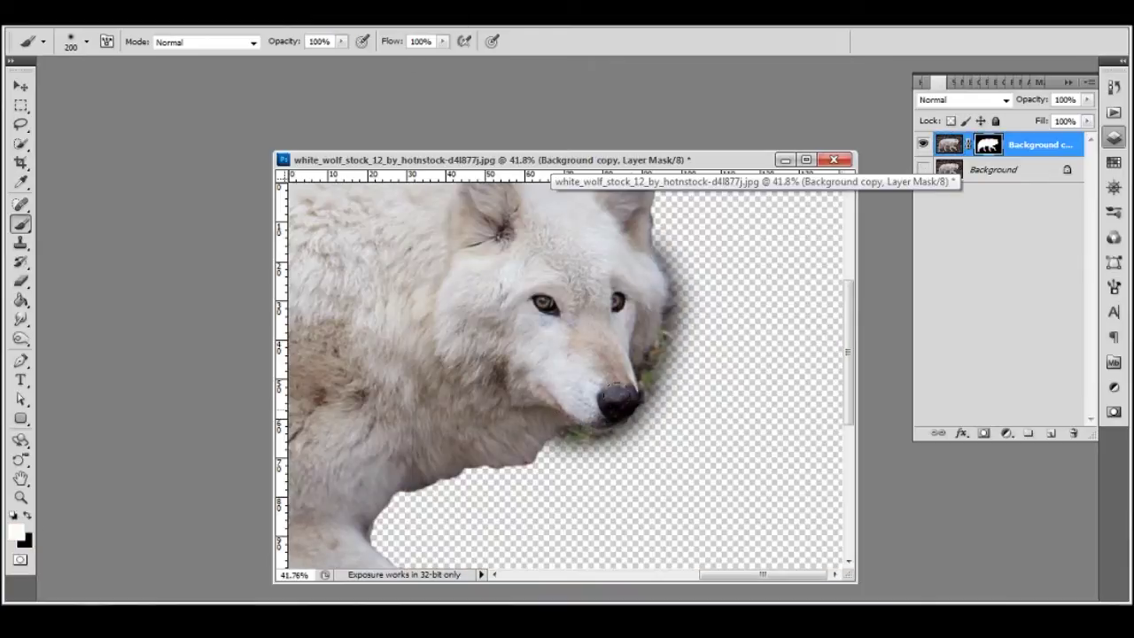
scroll(422, 452, up, 2)
Draw a Pen path following the wolf's jaw edge.
key(p)
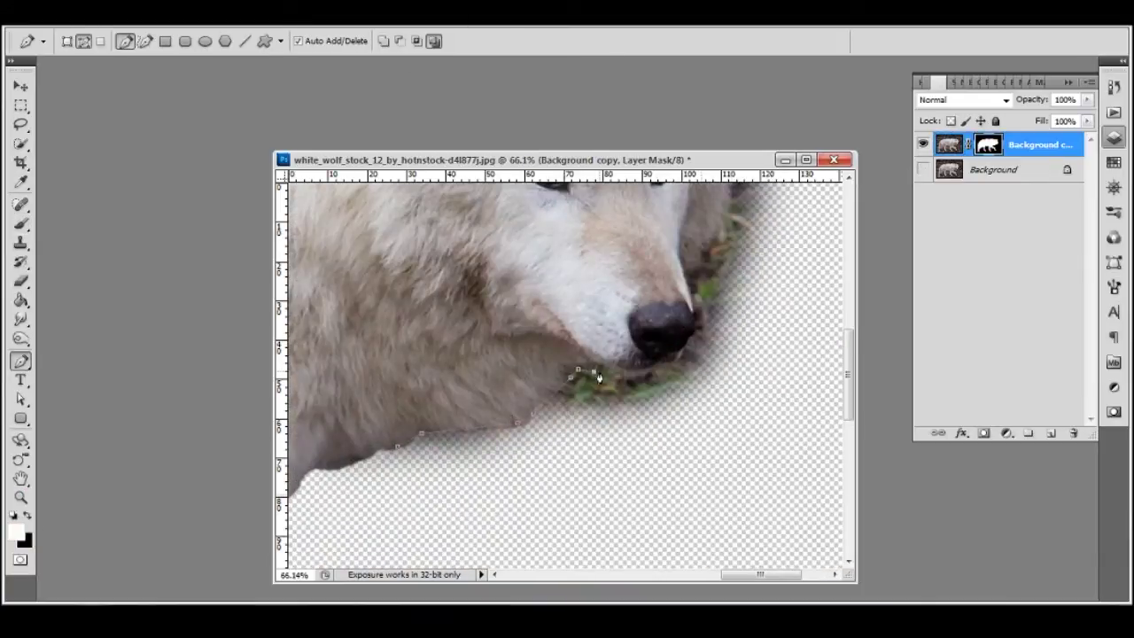
click(610, 371)
click(644, 374)
drag(677, 372, 593, 411)
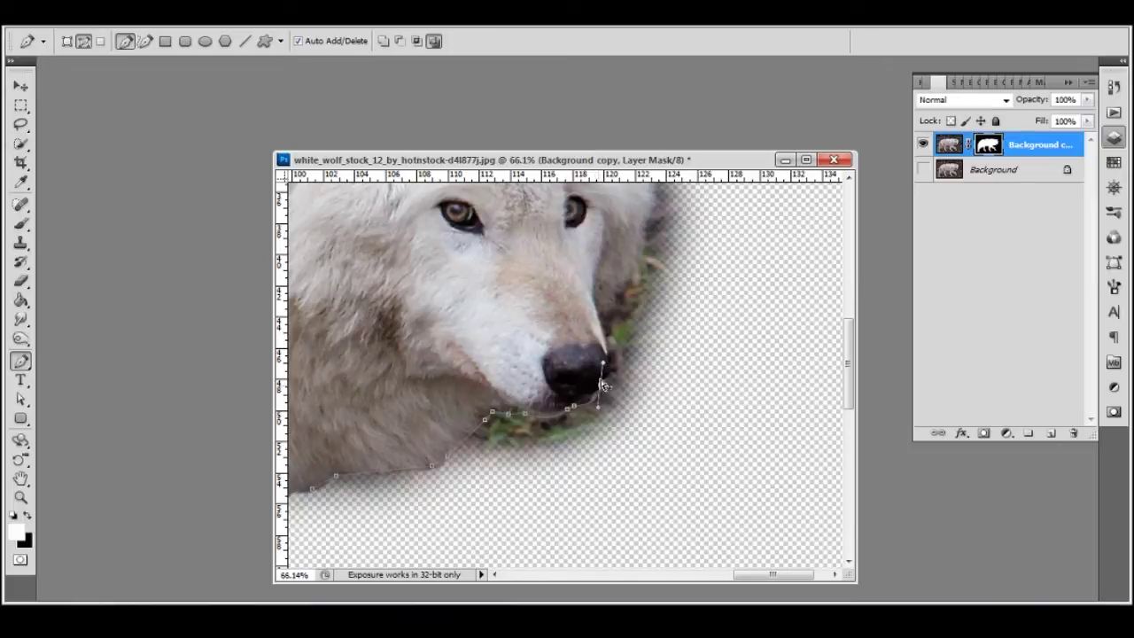
drag(597, 321, 560, 439)
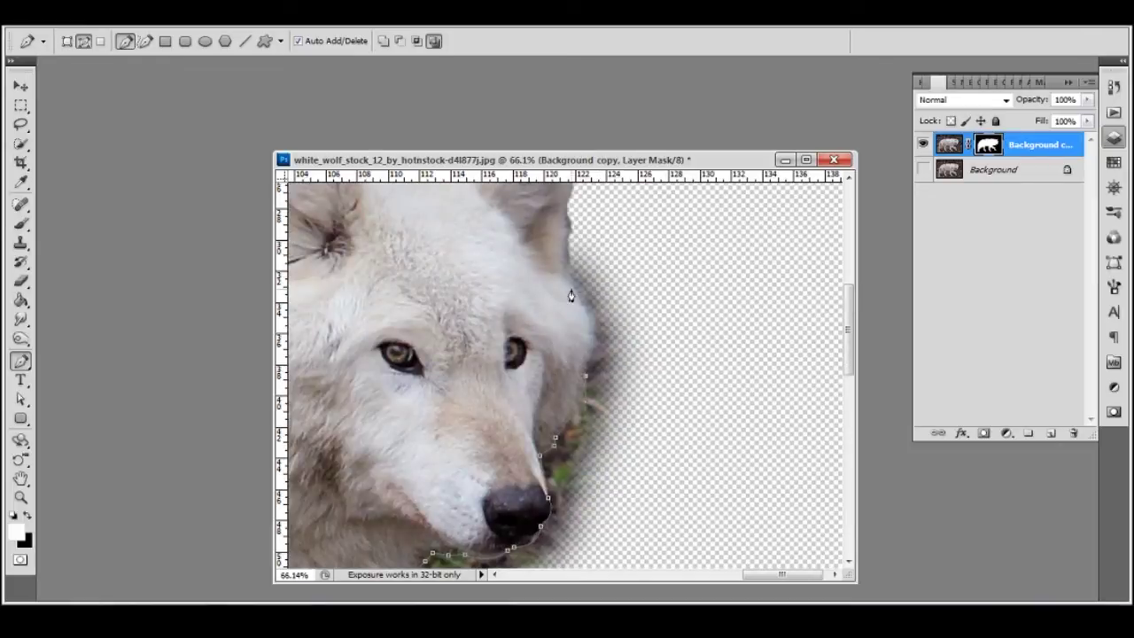
Convert the jaw path to a selection, fill it on the mask, and deselect.
right_click(522, 399)
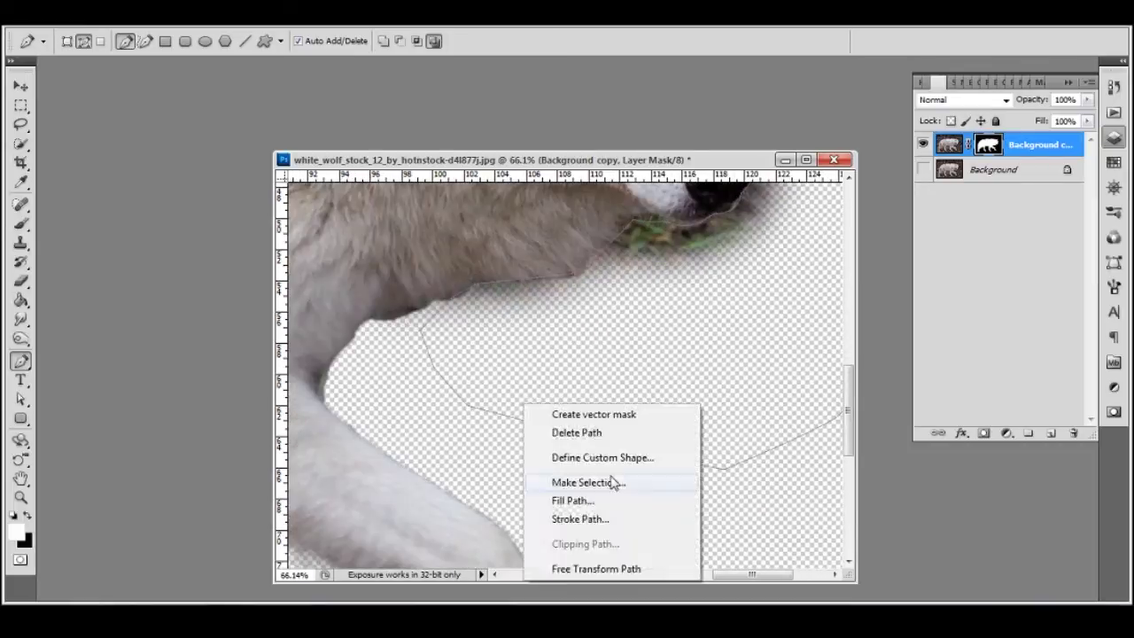
click(613, 481)
key(Return)
key(m)
key(ctrl+d)
Move the wolf layer into IMG_5117.psd and place it below the swordsman layer.
key(z)
key(v)
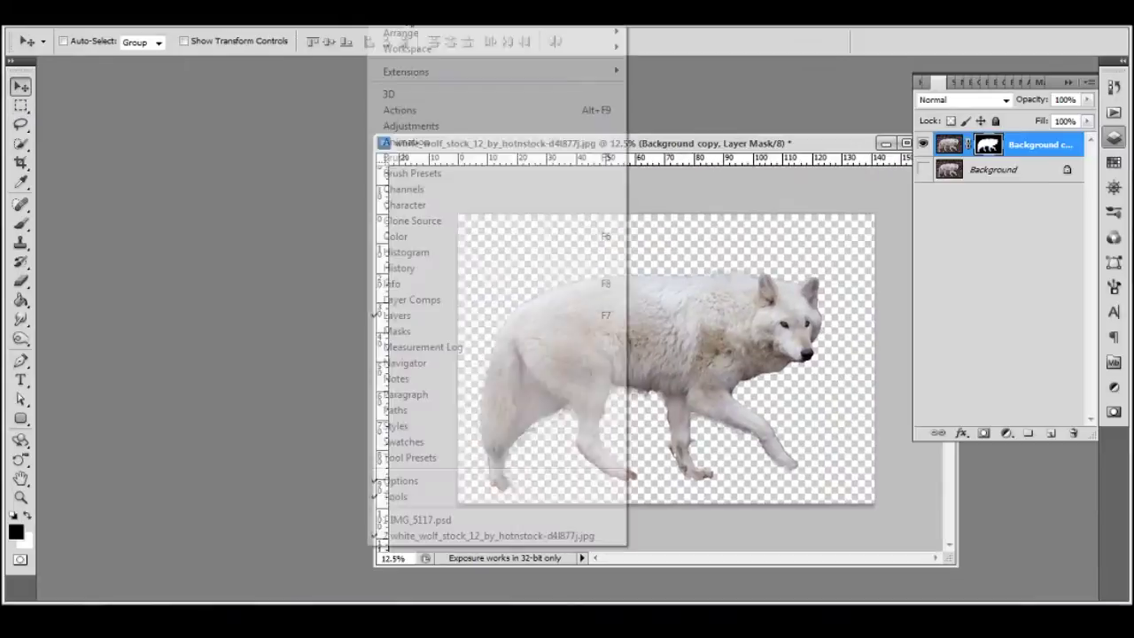
drag(818, 362, 284, 323)
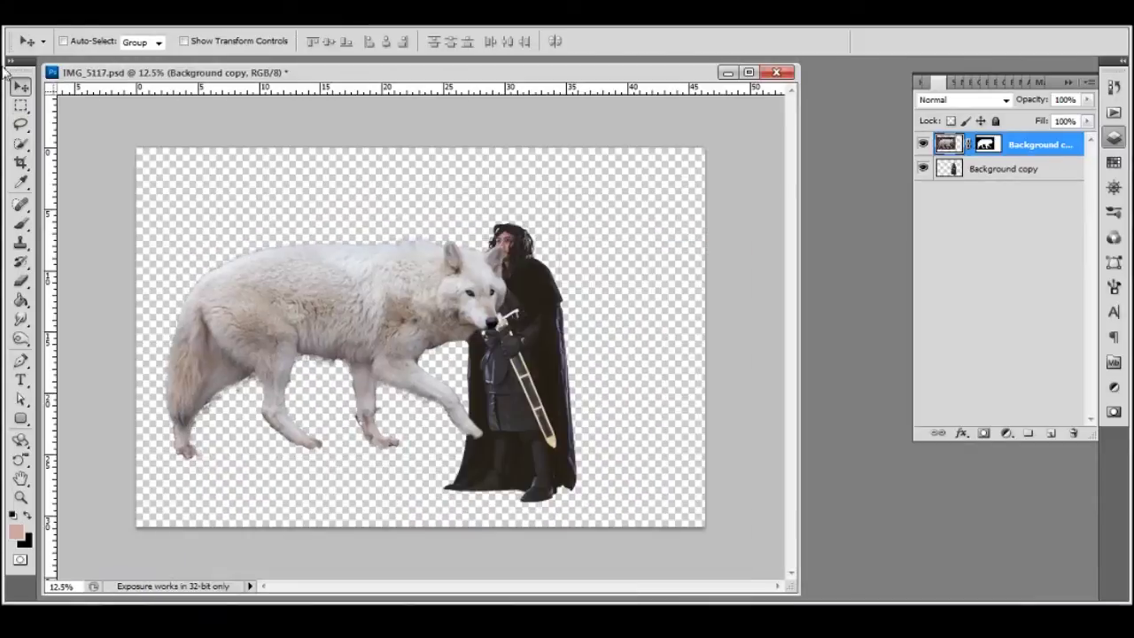
drag(1023, 143, 1024, 178)
Scale the wolf down to 72% and position it behind the swordsman on his left.
key(ctrl+t)
mouse_move(142, 222)
mouse_down()
mouse_move(155, 244)
mouse_move(282, 326)
mouse_move(276, 301)
mouse_up()
key(Return)
Select the Brush, zoom in on the wolf's legs and reset colours to black and white.
key(b)
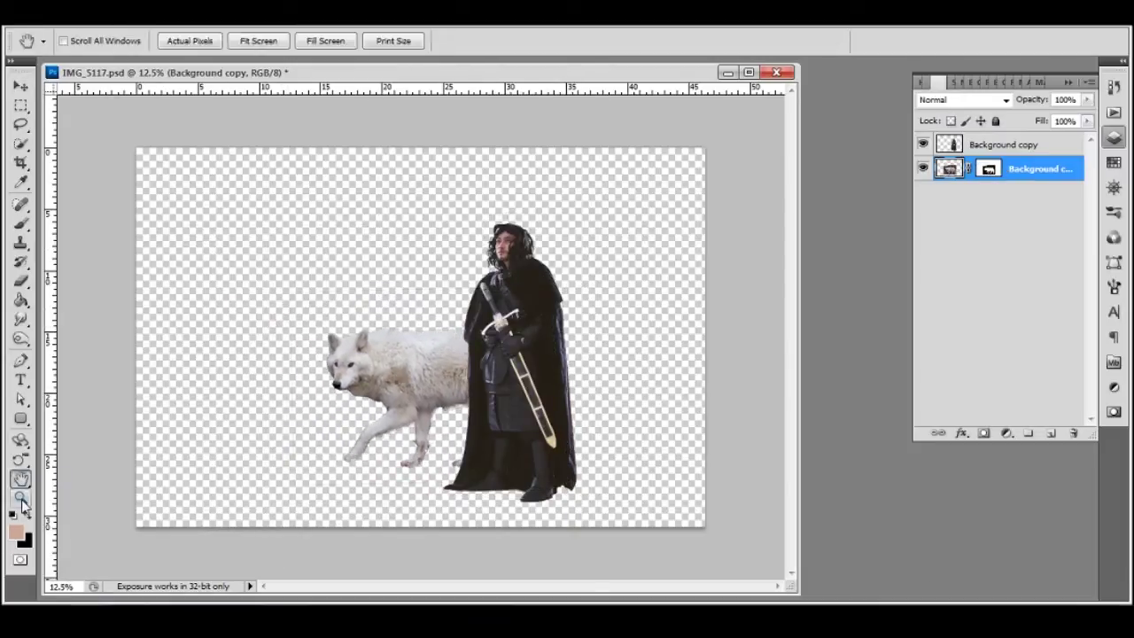
drag(408, 425, 643, 517)
key(d)
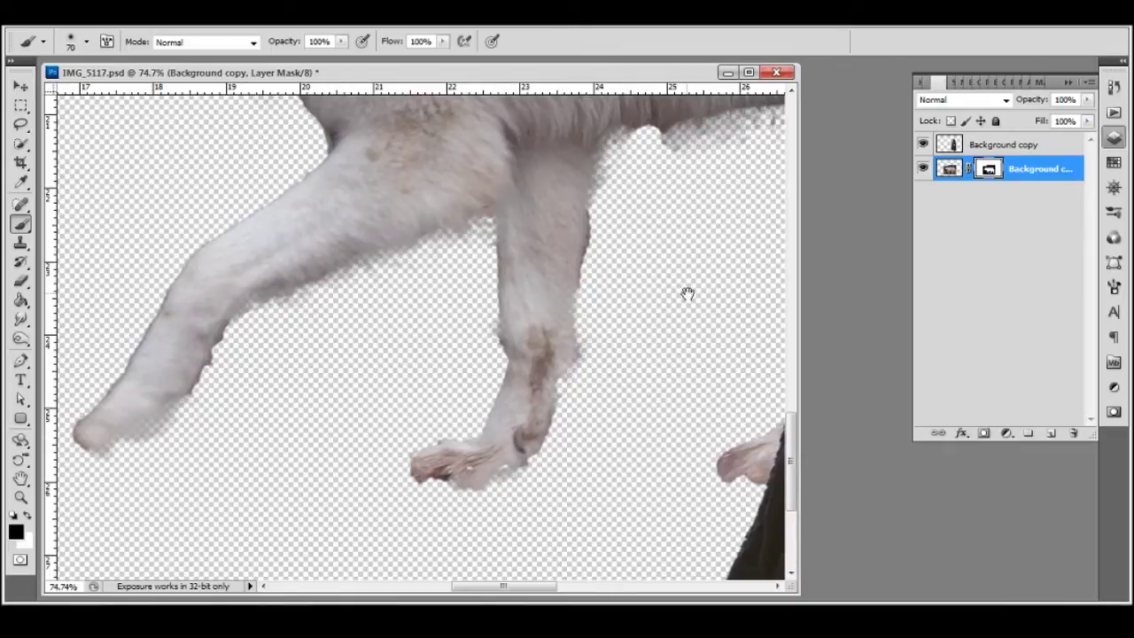
Apply the layer mask on the wolf layer.
scroll(698, 352, up, 3)
scroll(668, 519, up, 3)
scroll(668, 520, left, 2)
right_click(1019, 168)
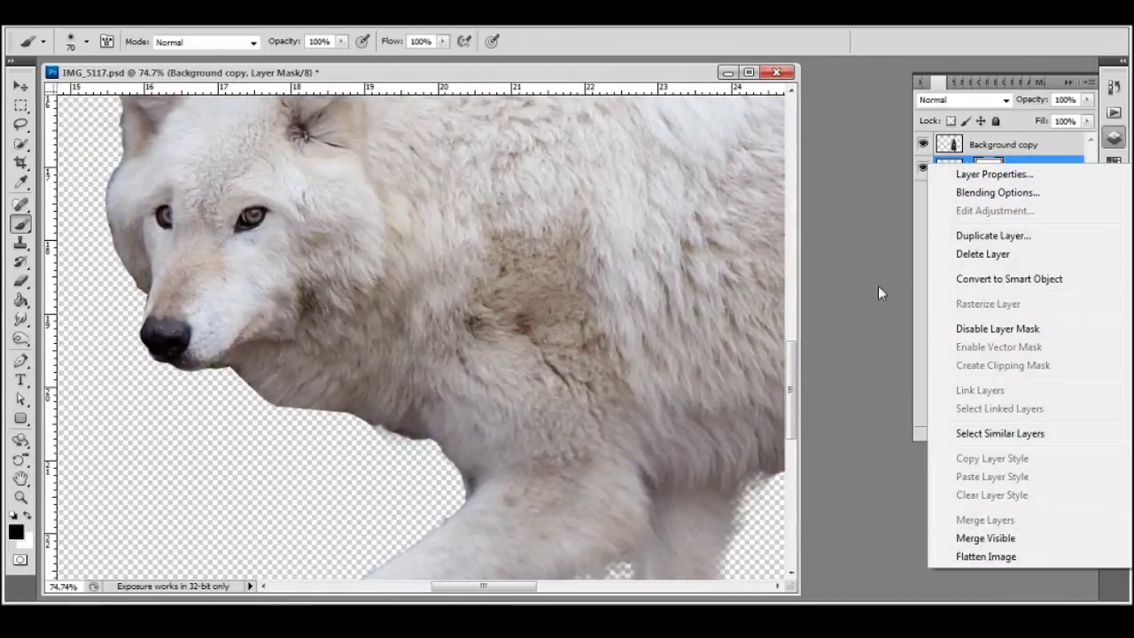
right_click(988, 168)
click(988, 226)
Set up the Smudge tool at 38% strength with the brush enlarged beyond size 14.
key(r)
scroll(326, 401, up, 1)
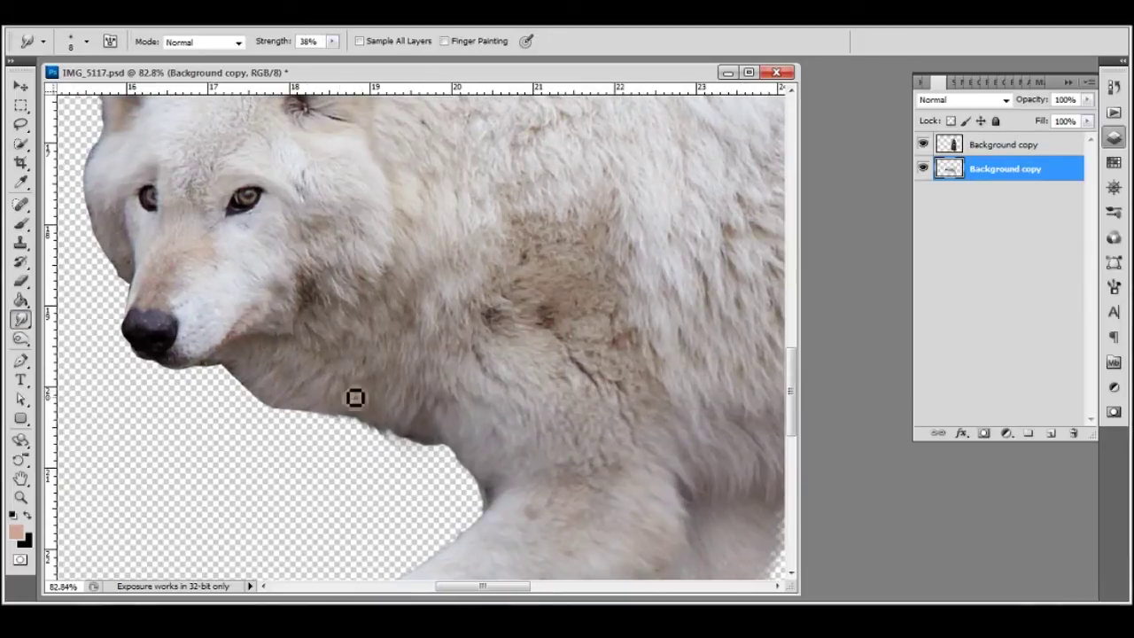
click(86, 41)
drag(31, 91, 40, 91)
key(Return)
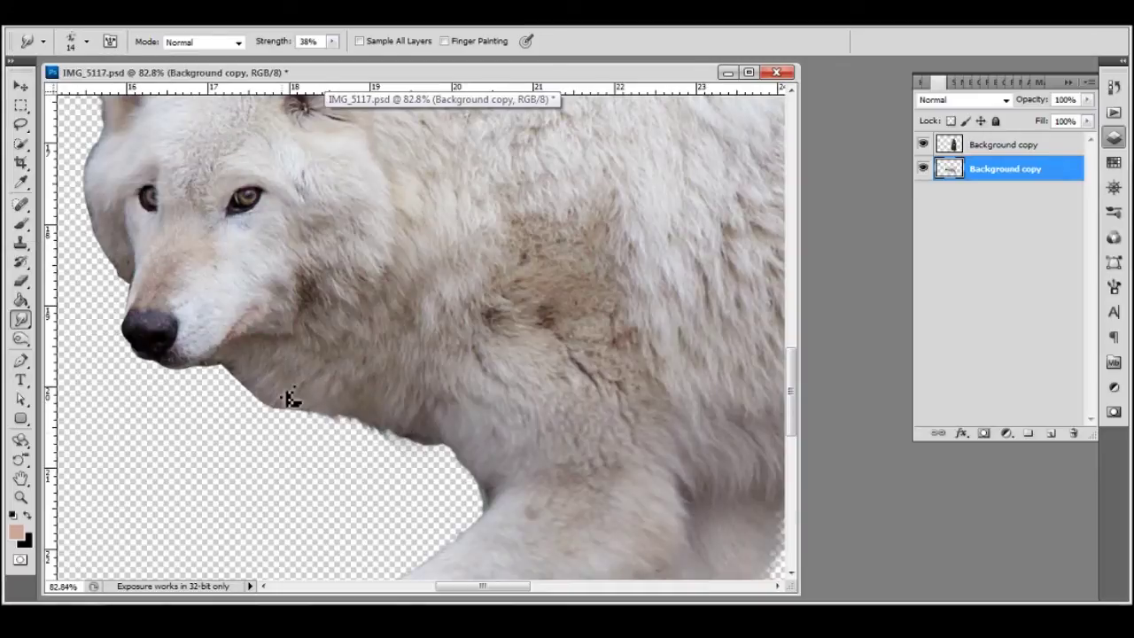
key(bracketright)
key(bracketright)
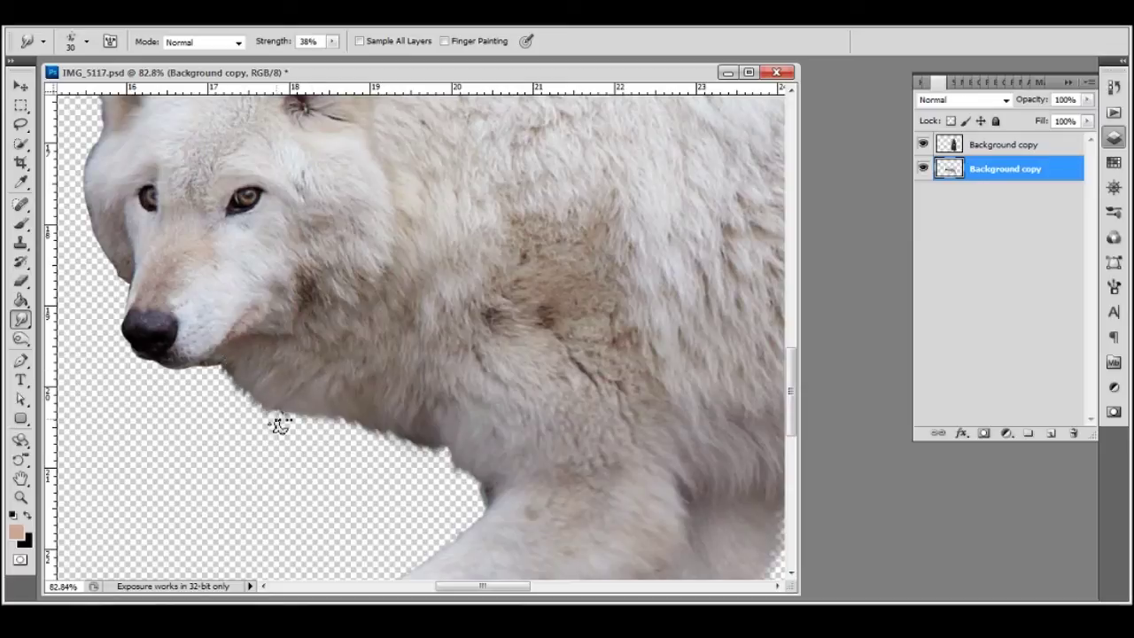
Smudge the wolf's outline around the ears and back fur, then fit the image on screen.
drag(230, 250, 427, 390)
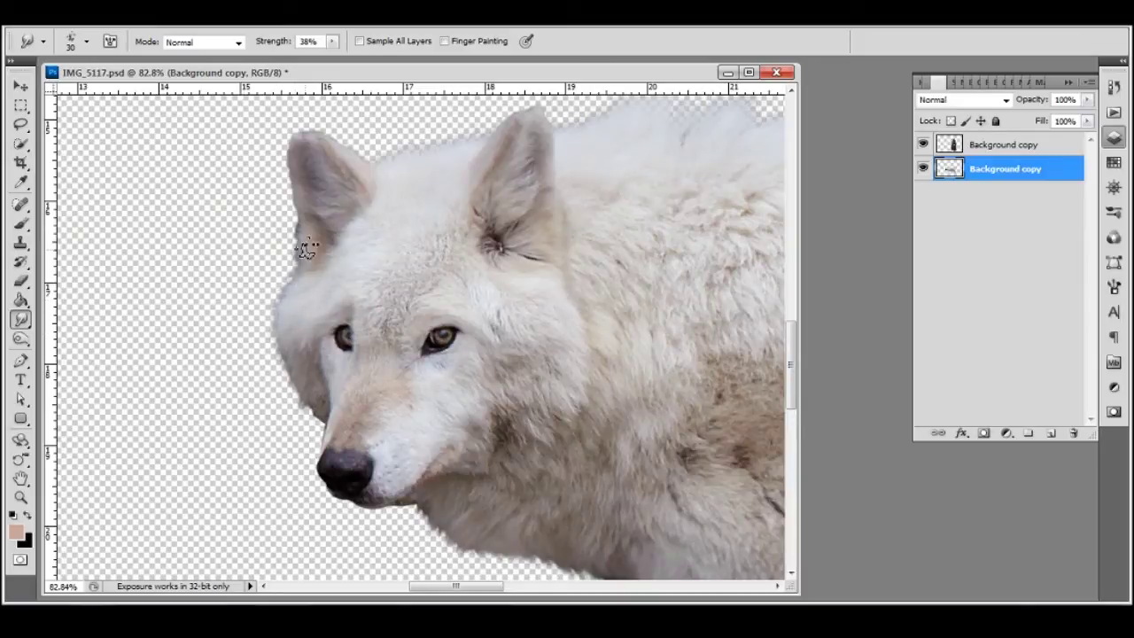
drag(519, 365, 418, 330)
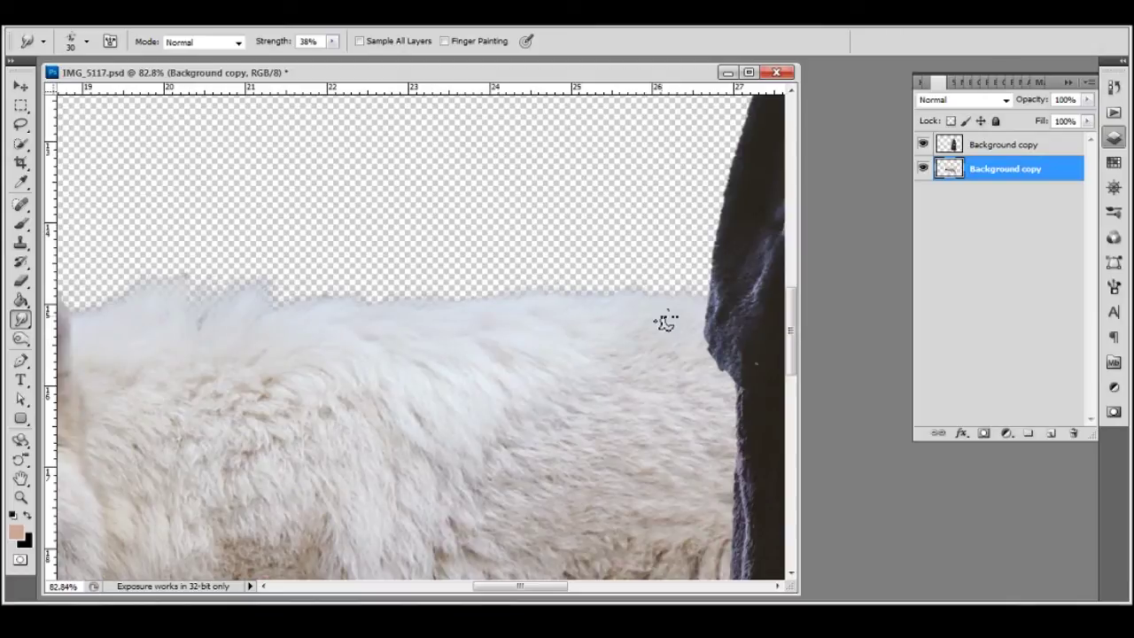
key(z)
key(ctrl+0)
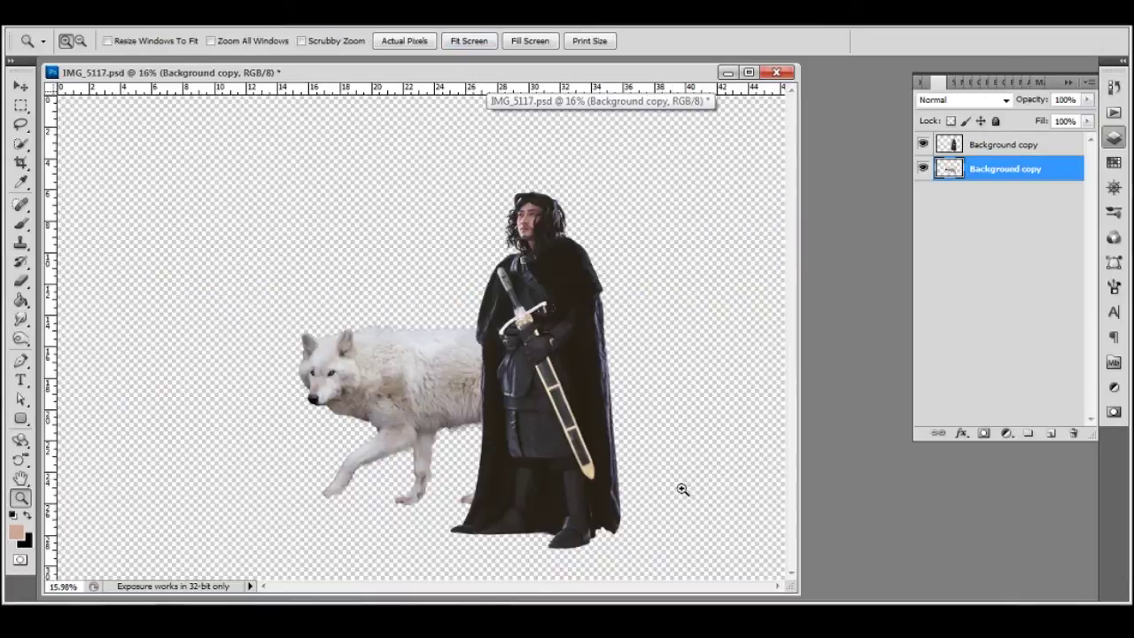
Quick-select the lower snowy ground and river bank in snowy_forest.
key(ctrl+Tab)
key(w)
drag(143, 457, 590, 483)
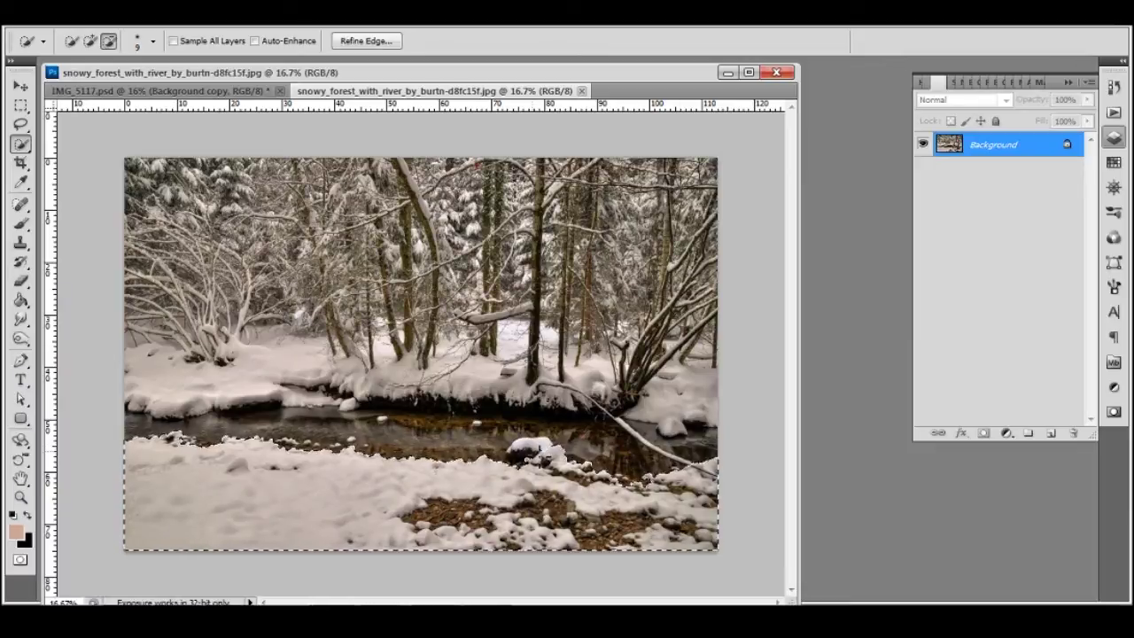
mouse_move(532, 457)
mouse_down()
mouse_move(656, 501)
mouse_move(568, 461)
mouse_up()
Move the snow into IMG_5117, below the wolf layer, stretched across the canvas bottom.
key(v)
click(20, 498)
key(ctrl+minus)
drag(986, 168, 1013, 203)
key(v)
drag(532, 461, 354, 479)
key(ctrl+t)
key(Return)
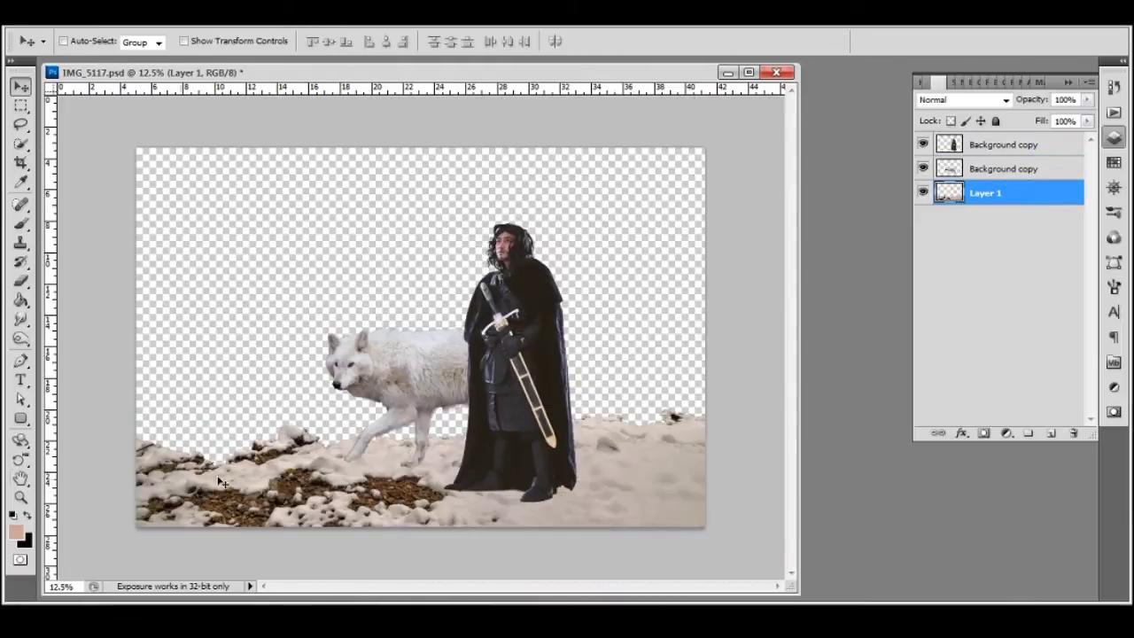
Flip the snow ground horizontally.
key(z)
alt+click(760, 395)
key(ctrl+t)
key(Return)
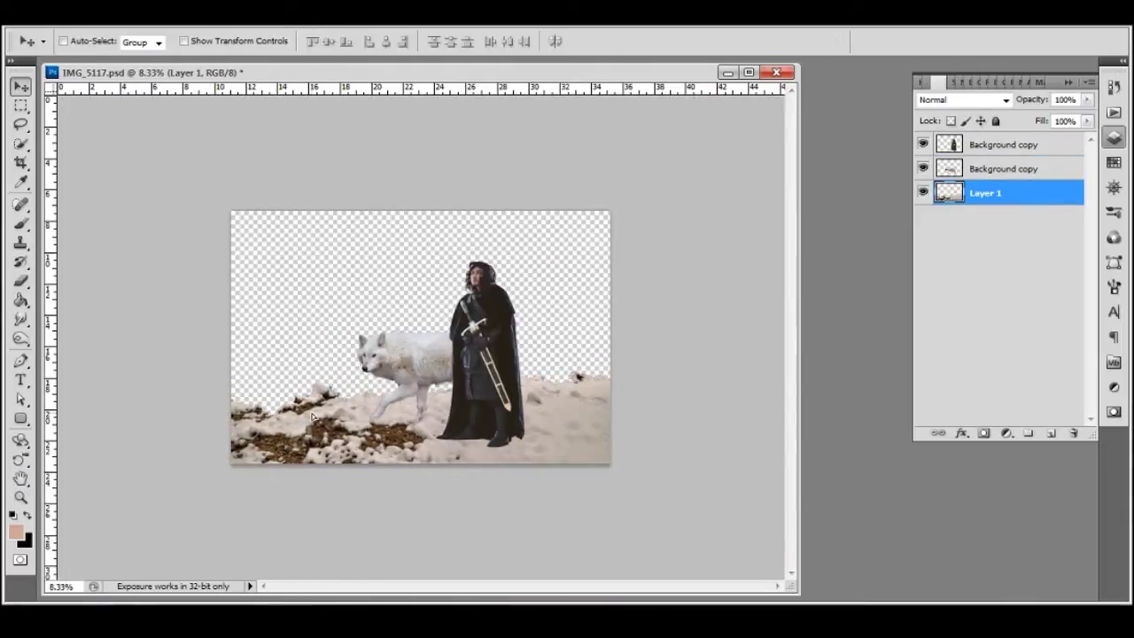
Nudge the wolf slightly to the right.
ctrl+click(423, 377)
key(ctrl+t)
drag(423, 376, 433, 376)
key(Return)
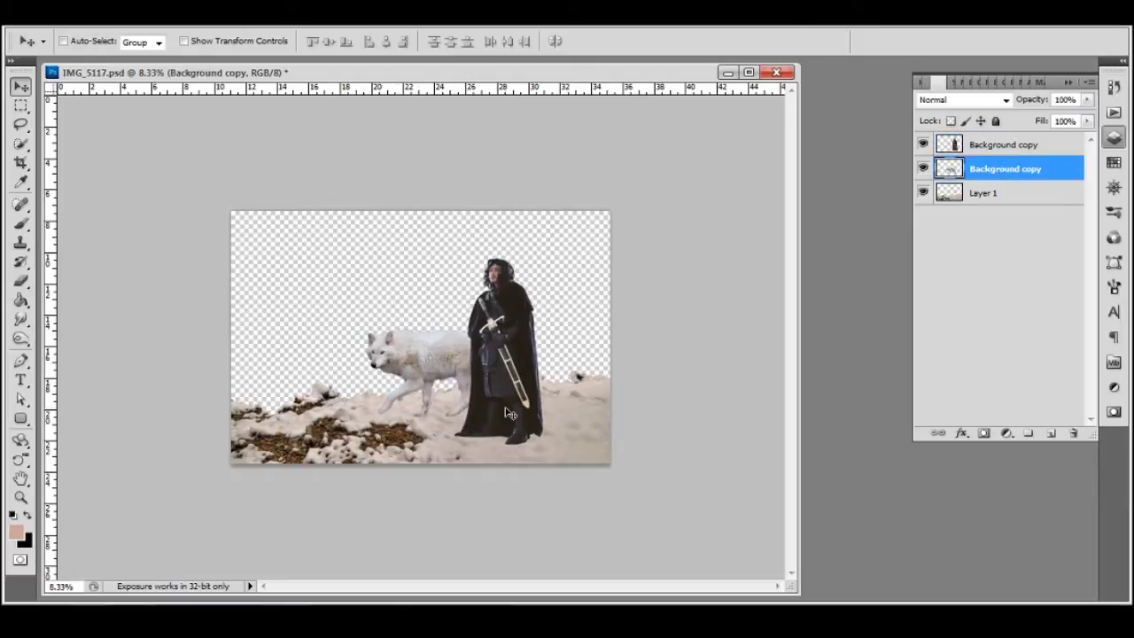
Add a new layer named 'shadow' and rename the snow layer 'land'.
key(z)
click(392, 354)
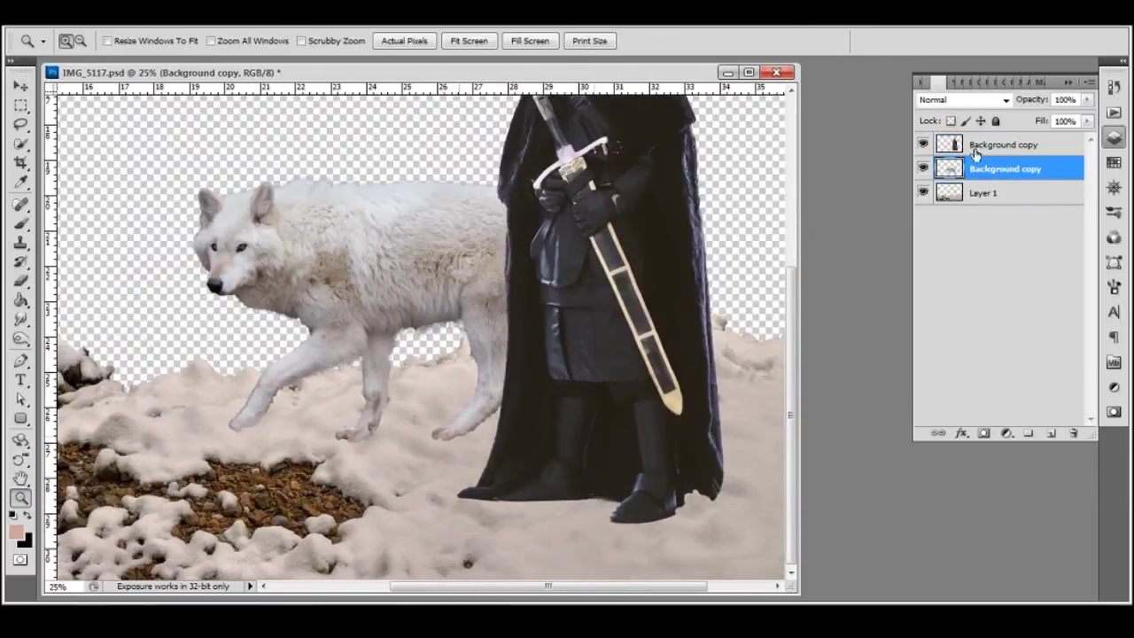
key(ctrl+shift+alt+n)
double_click(986, 217)
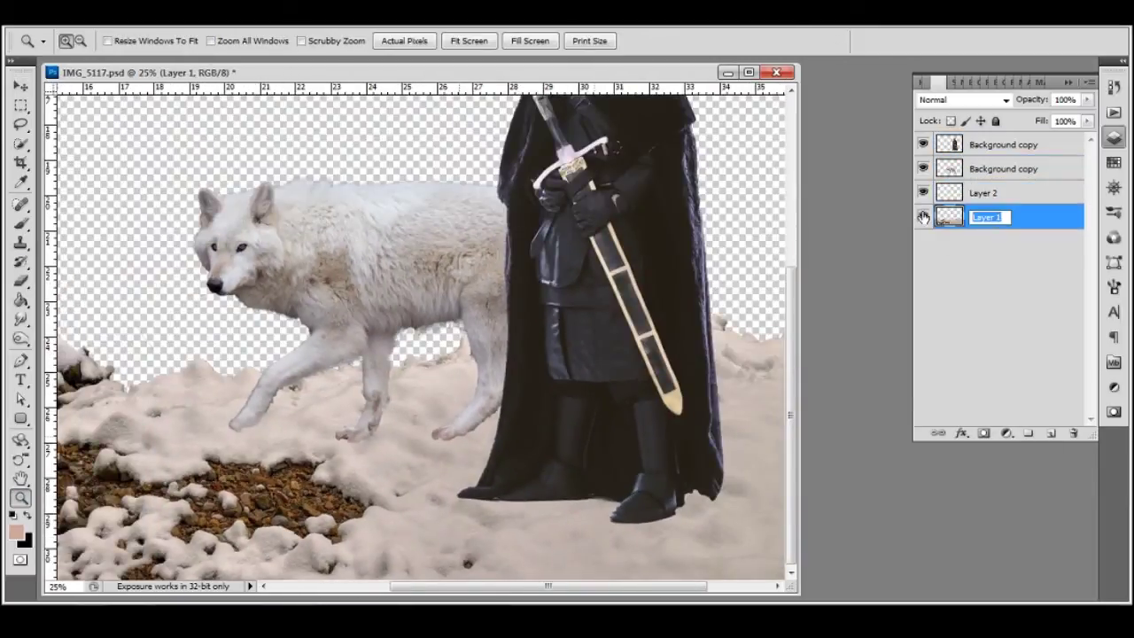
double_click(983, 192)
text(shadow)
key(Return)
Paint a black shadow under the wolf with a 400 brush.
key(b)
key(bracketright)
key(bracketright)
key(bracketright)
drag(237, 429, 349, 452)
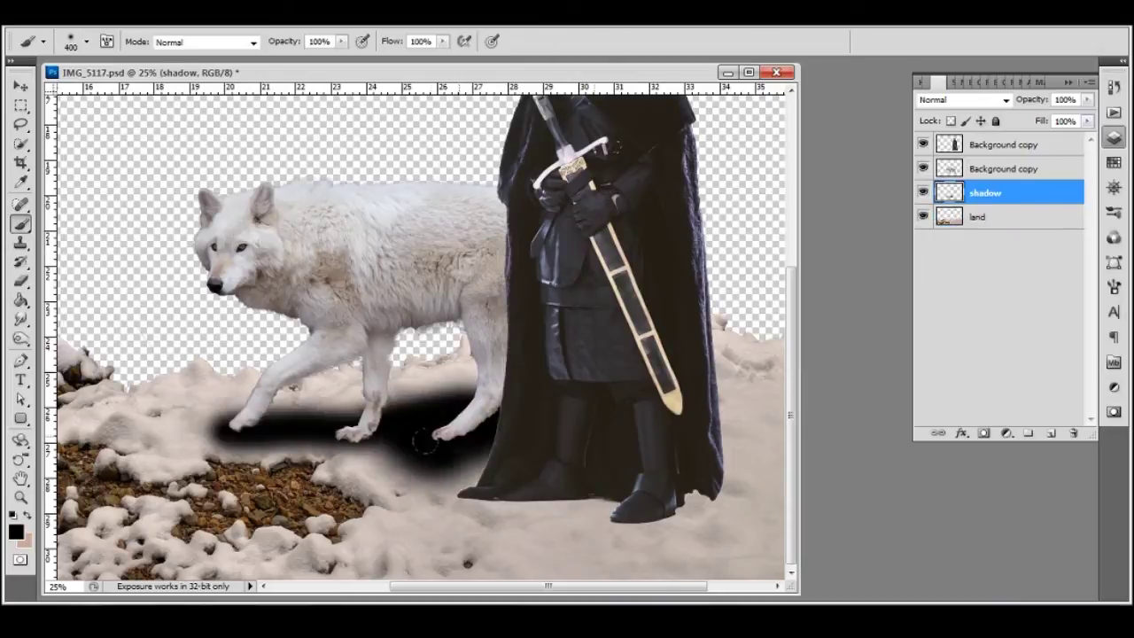
Apply a Gaussian Blur to the shadow layer.
click(232, 12)
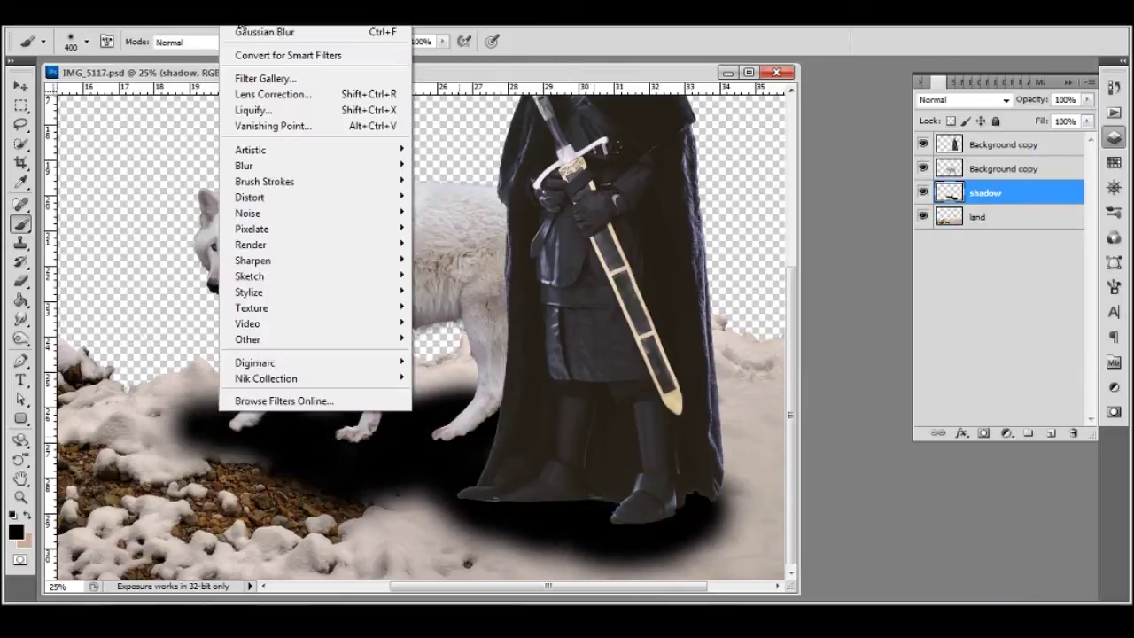
click(452, 246)
click(1094, 52)
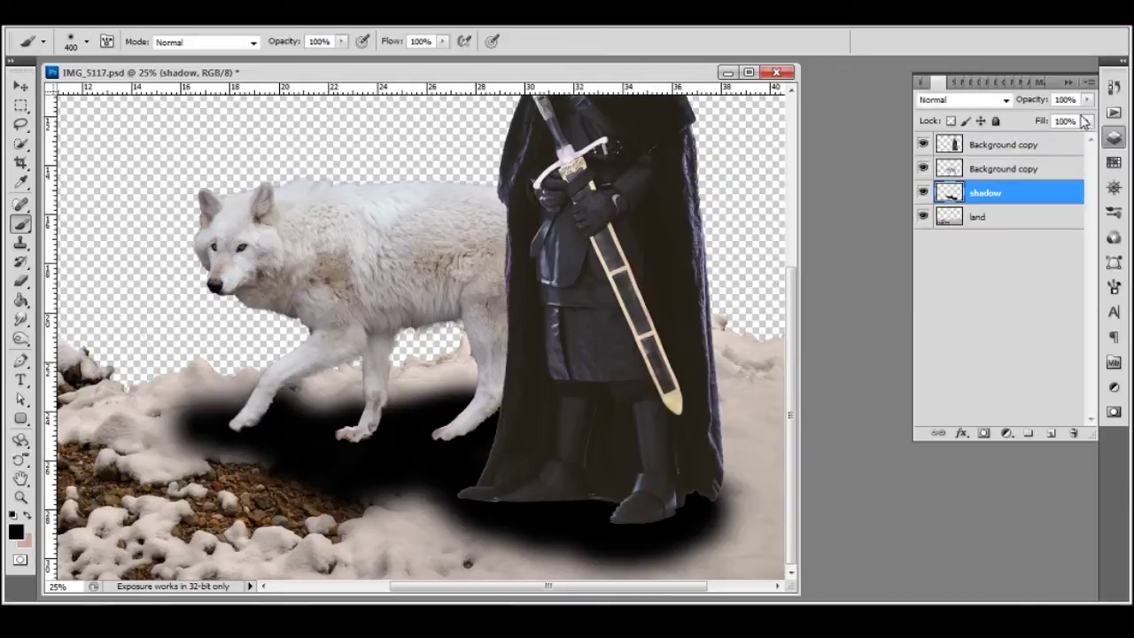
Try Multiply, Hard Light and other blend modes on the shadow, keeping Normal.
click(975, 99)
click(970, 336)
click(974, 99)
click(979, 102)
click(979, 100)
click(970, 335)
click(975, 100)
click(950, 350)
key(Up)
key(Up)
key(Up)
key(Up)
key(Up)
key(Up)
key(Up)
key(Up)
key(Up)
key(Up)
key(Up)
key(Up)
Set the shadow layer's Fill to 39% and zoom out to the whole image.
click(1088, 121)
drag(1085, 134, 1036, 134)
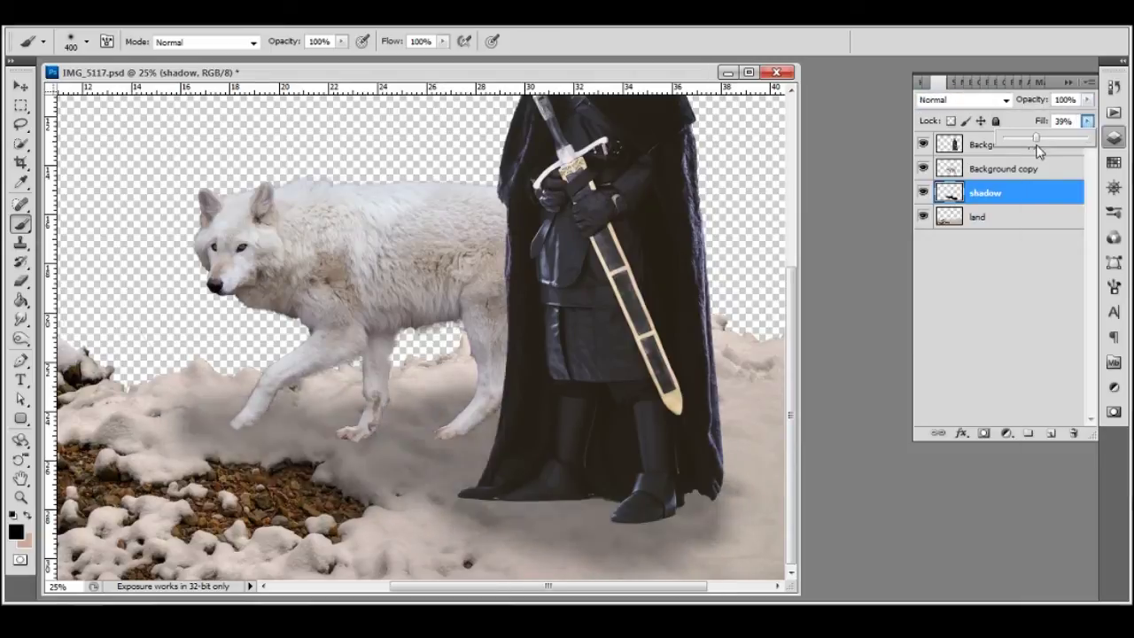
drag(537, 551, 592, 551)
alt+click(766, 472)
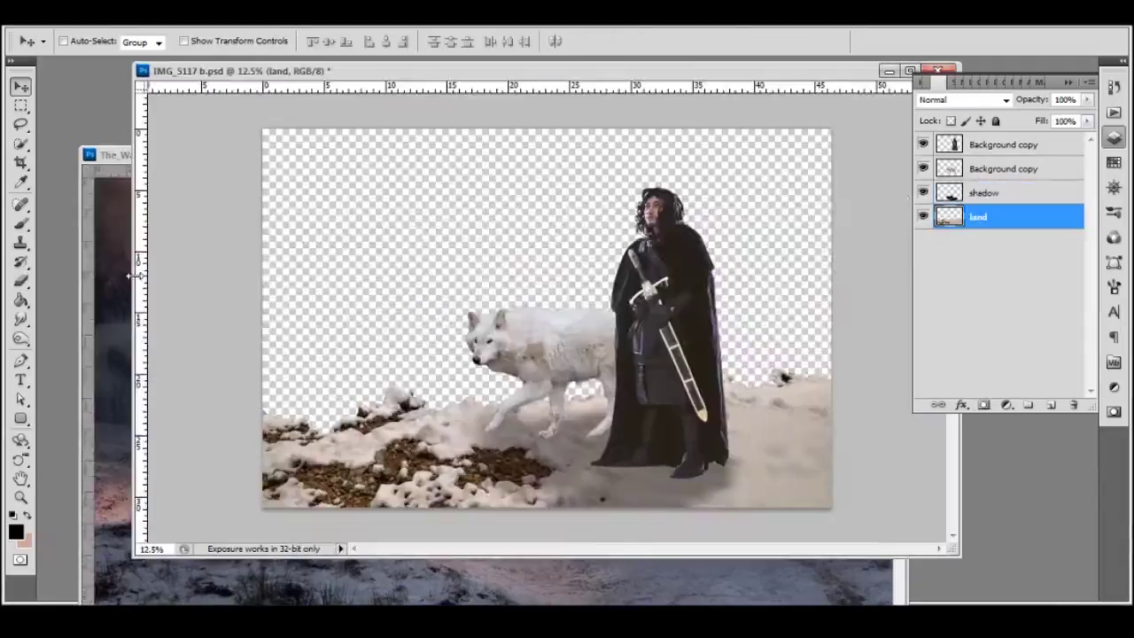
Drag the stormy sky image in, scale it over the canvas, and move it below land.
drag(133, 276, 390, 133)
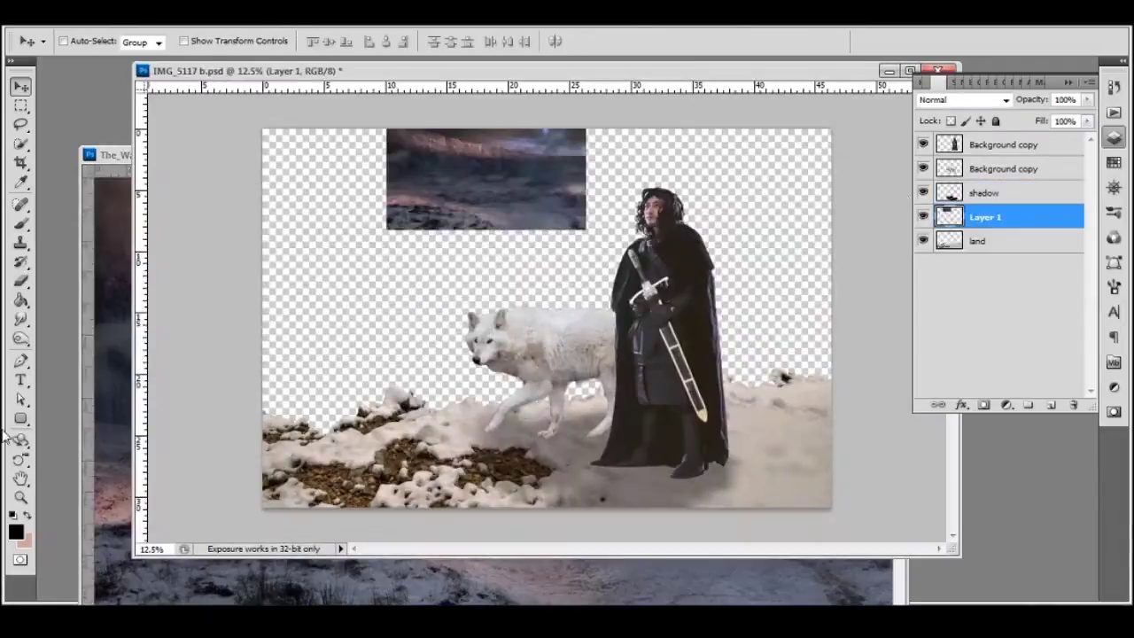
key(ctrl+t)
drag(588, 228, 854, 381)
drag(387, 382, 262, 510)
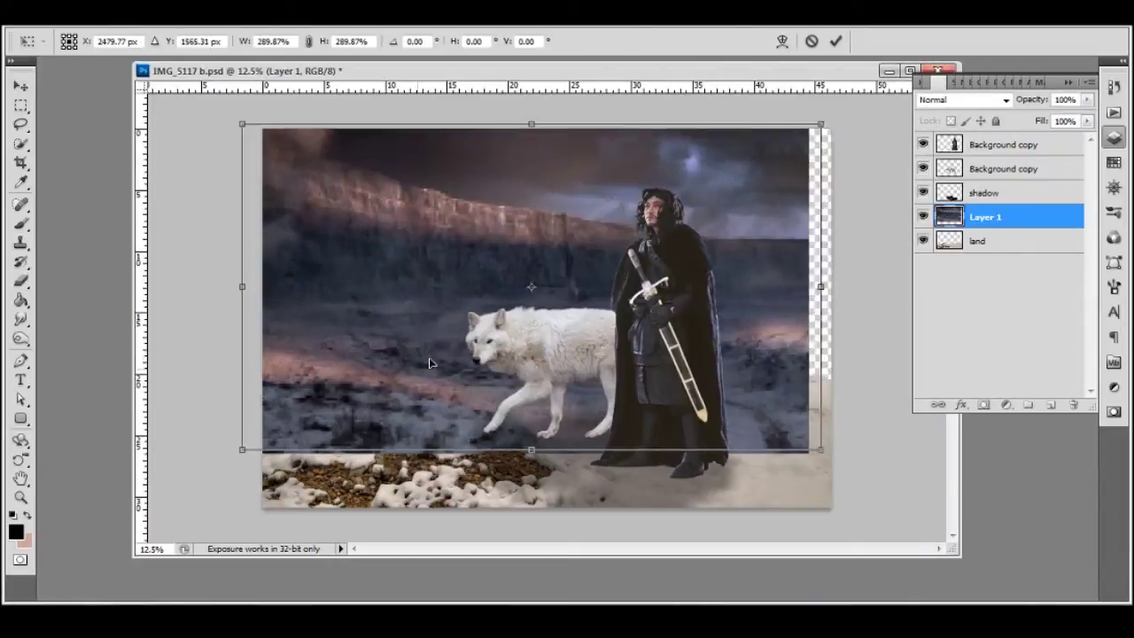
key(Return)
drag(986, 216, 988, 253)
drag(550, 227, 547, 240)
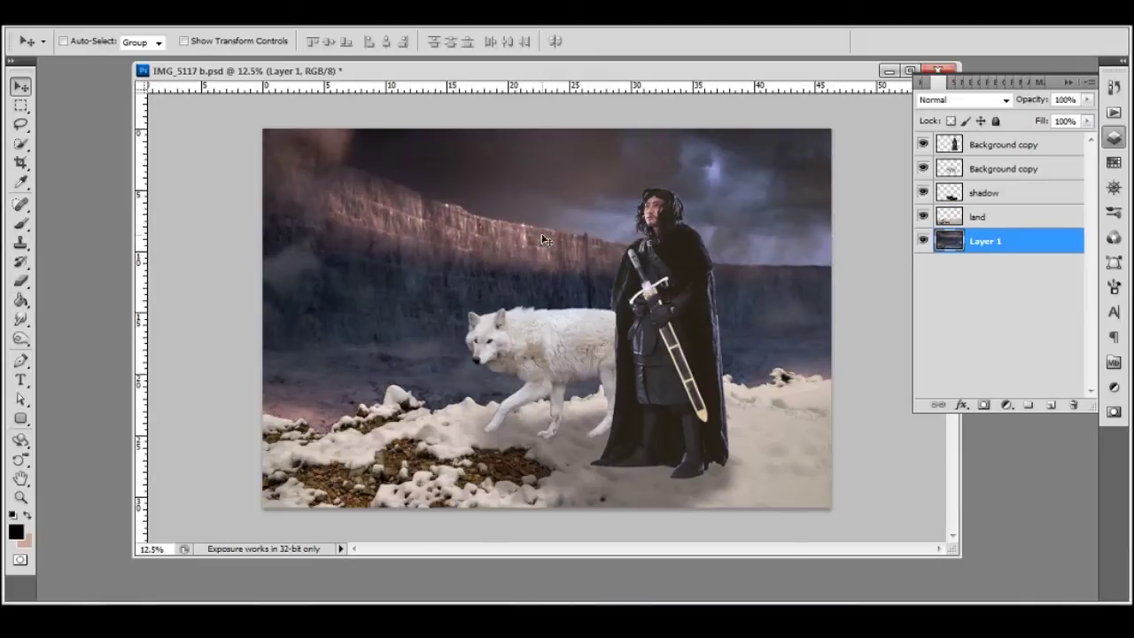
key(ctrl+minus)
Stretch a marquee selection of the sky's lower part to cover the bottom and top gaps.
key(ctrl+t)
drag(546, 458, 562, 495)
key(Escape)
key(m)
drag(356, 294, 740, 448)
key(ctrl+t)
drag(532, 449, 544, 502)
drag(543, 192, 544, 144)
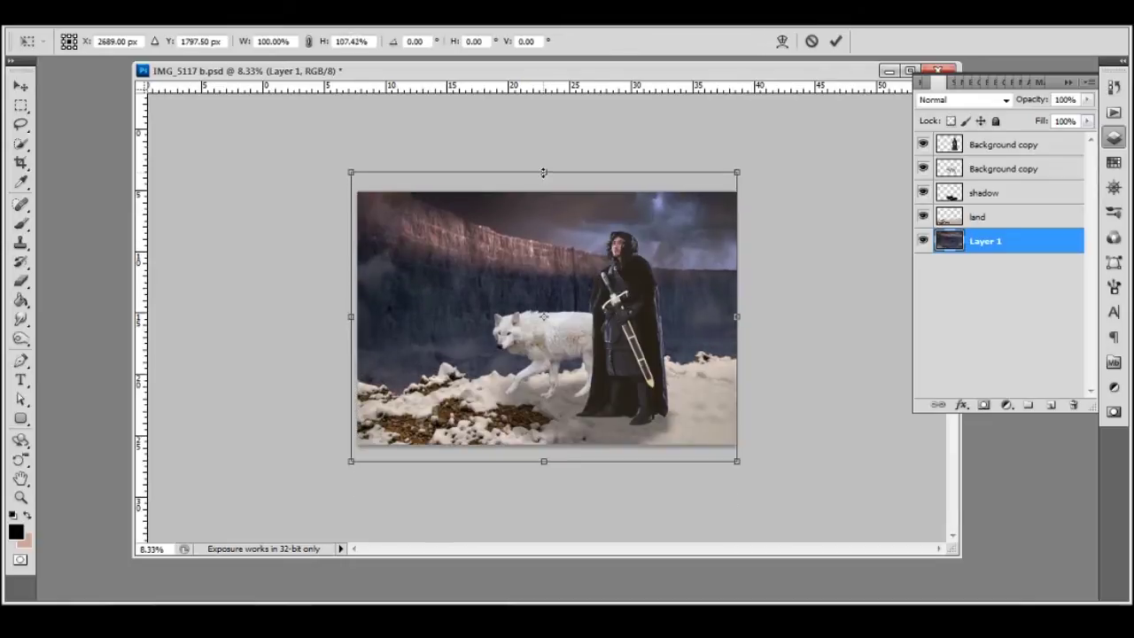
key(Return)
Shift the sky into place and stretch its right strip over the transparent edge.
key(v)
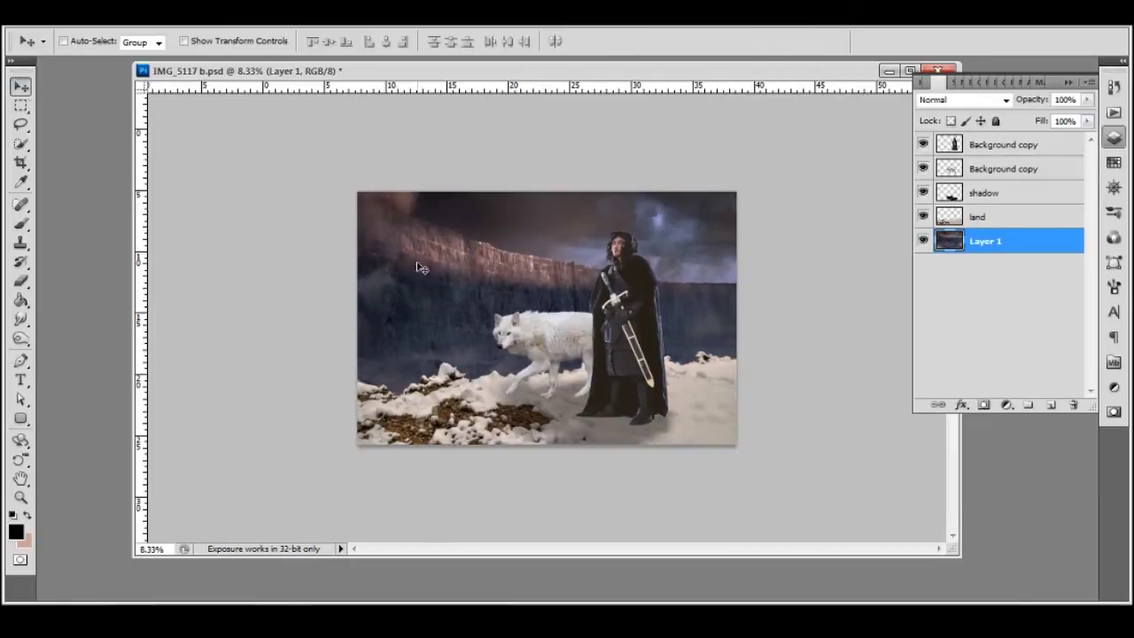
drag(417, 234, 393, 262)
key(m)
drag(600, 188, 711, 456)
key(ctrl+t)
drag(711, 317, 739, 317)
key(Return)
key(ctrl+d)
click(456, 231)
Apply Lens Blur to the sky background layer.
click(1090, 71)
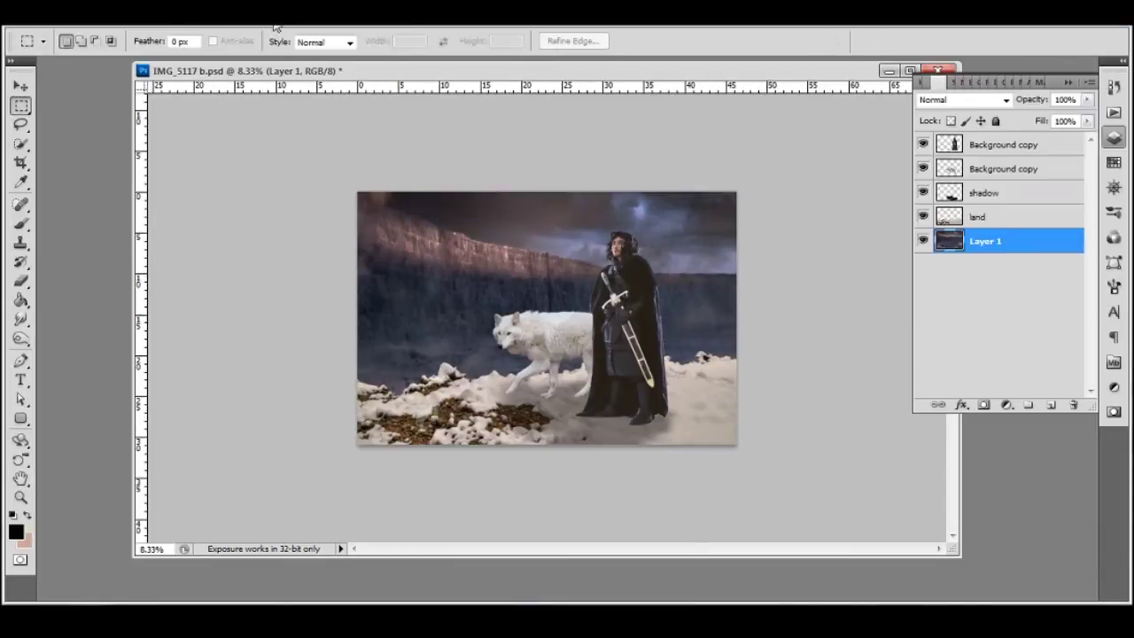
click(485, 239)
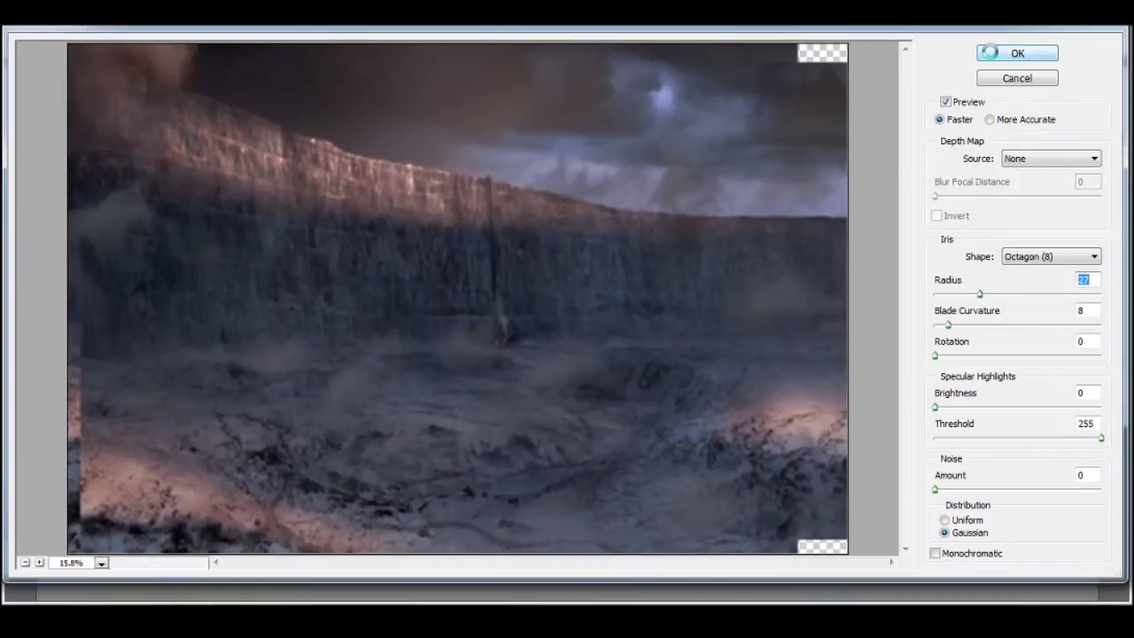
key(Return)
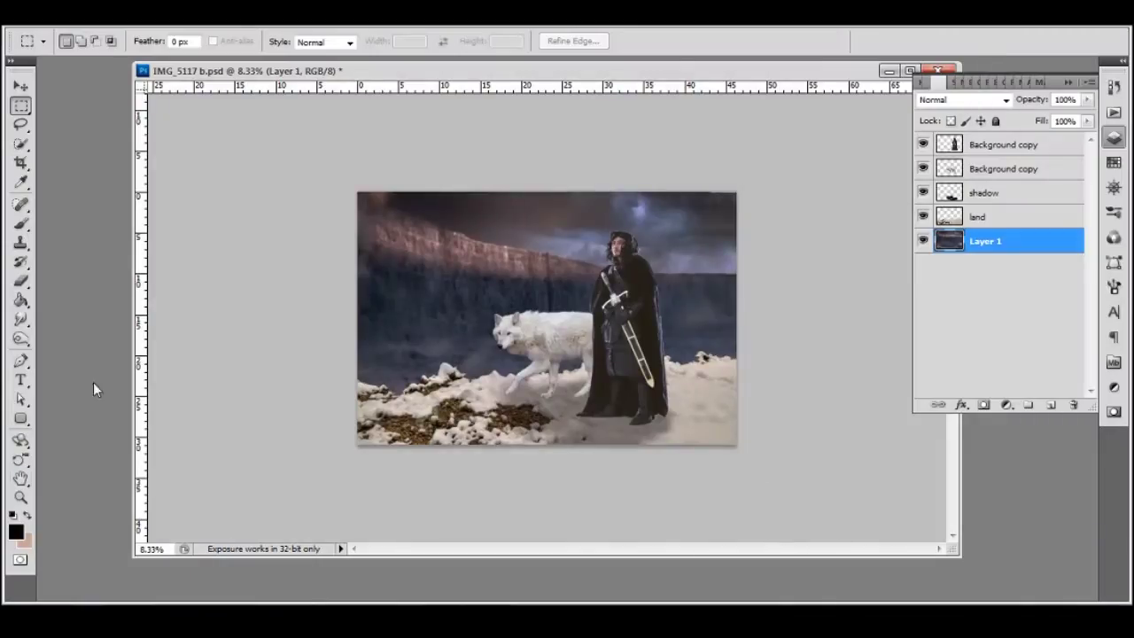
key(z)
scroll(722, 324, up, 2)
scroll(721, 324, down, 1)
Darken the background with a legacy Brightness/Contrast adjustment of -7 brightness, -10 contrast.
click(987, 168)
click(1005, 240)
click(1007, 405)
click(1010, 115)
drag(1009, 143, 1004, 143)
drag(1009, 176, 1004, 180)
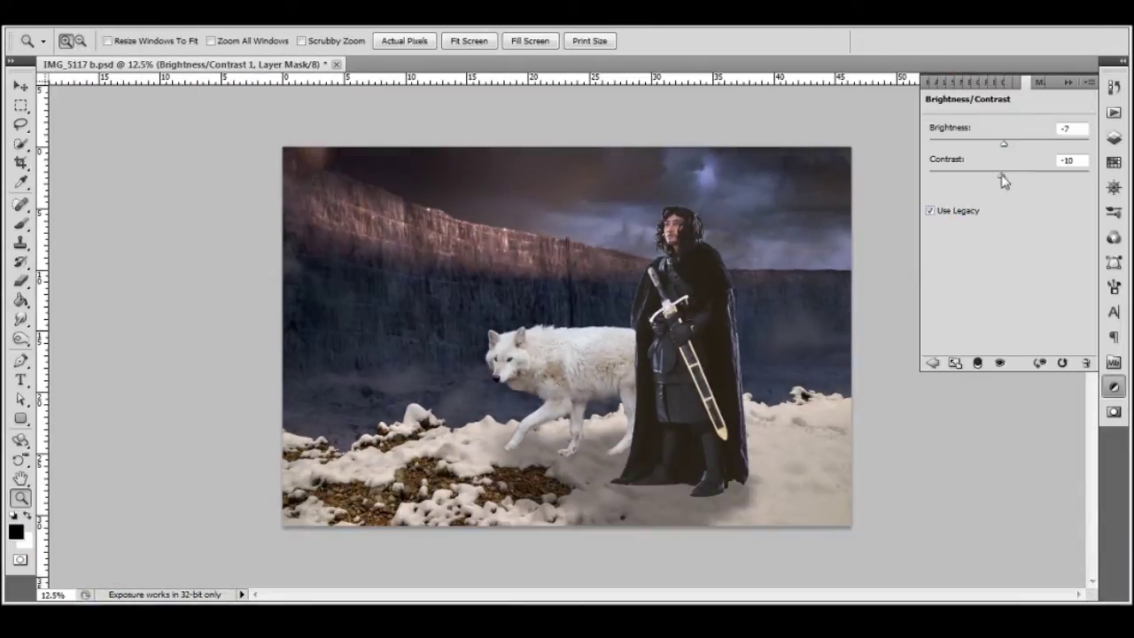
key(F7)
Rename the wolf's layer to wolf and put it in a group also named wolf.
key(alt+])
key(alt+])
key(alt+])
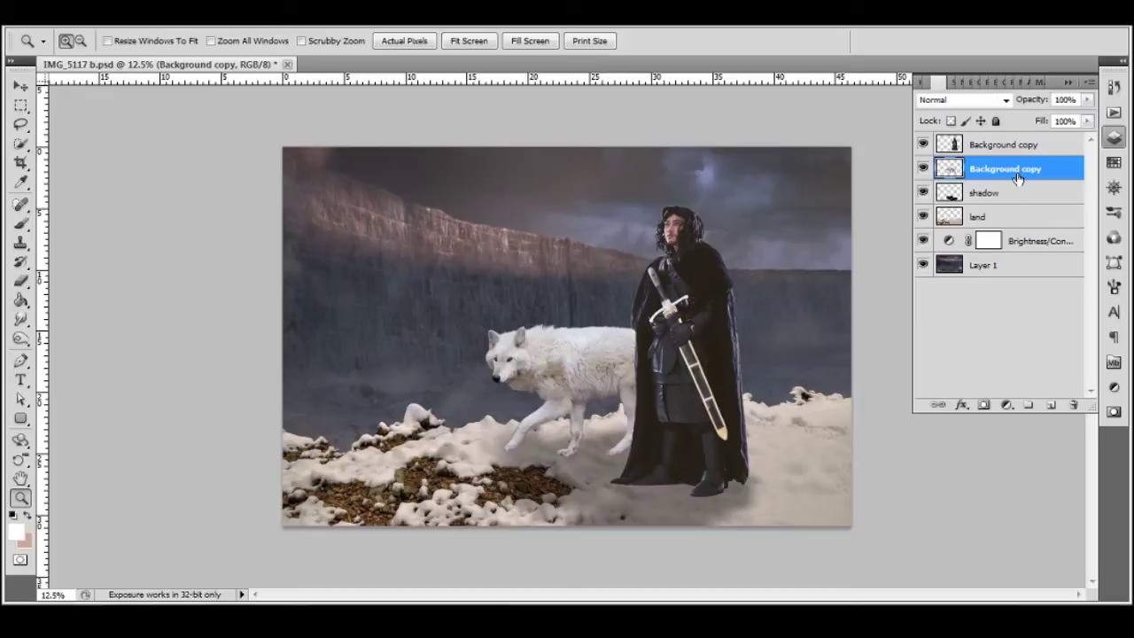
text(wolf)
key(Return)
drag(1011, 169, 1028, 405)
double_click(957, 166)
text(wolf)
key(Return)
Darken the wolf with a Brightness/Contrast adjustment (-25/-49) clipped to its layer.
click(1006, 405)
click(1013, 119)
drag(1009, 143, 971, 143)
key(ctrl+alt+g)
key(F7)
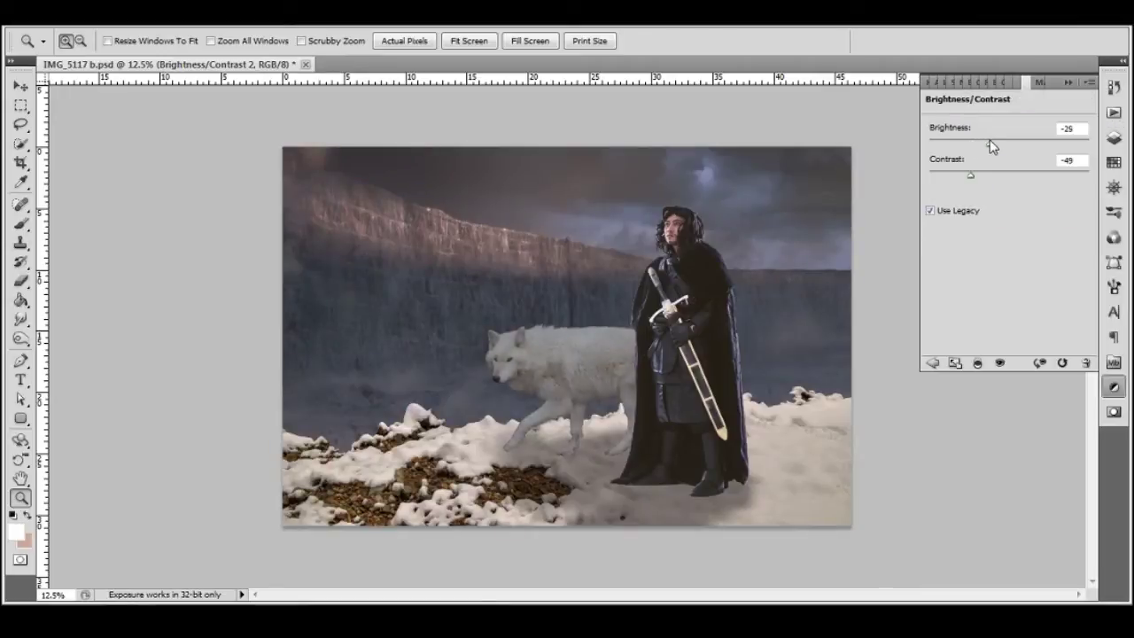
key(F7)
drag(547, 398, 532, 501)
click(984, 212)
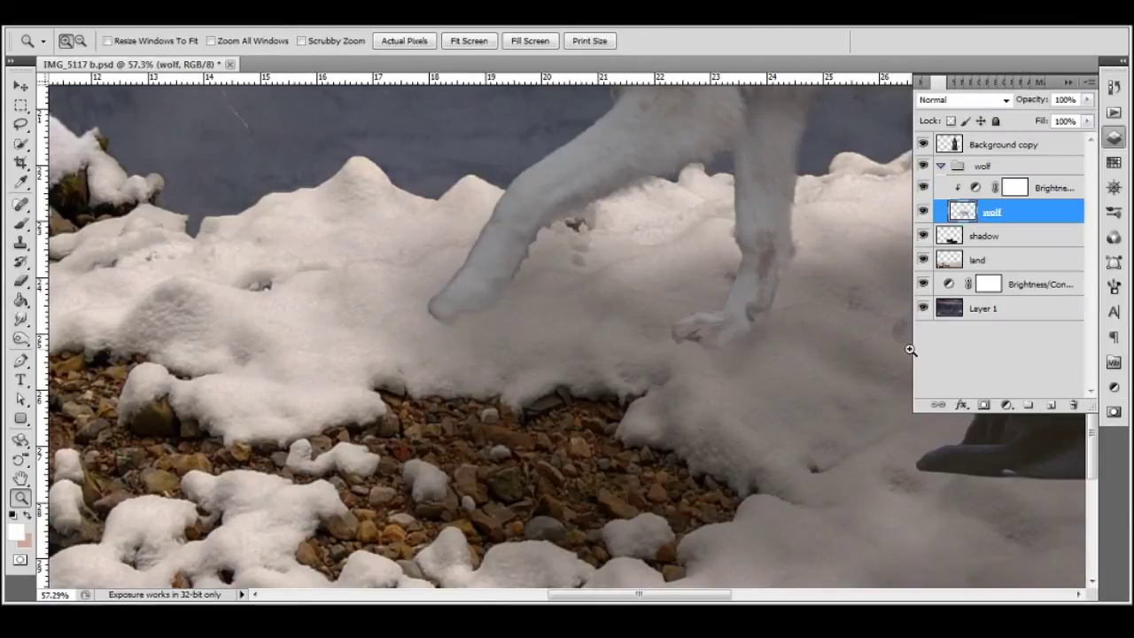
Add a layer mask to the wolf and pick a small soft round brush.
click(983, 404)
key(b)
click(86, 42)
scroll(182, 171, up, 3)
scroll(182, 171, up, 3)
click(170, 152)
key(Return)
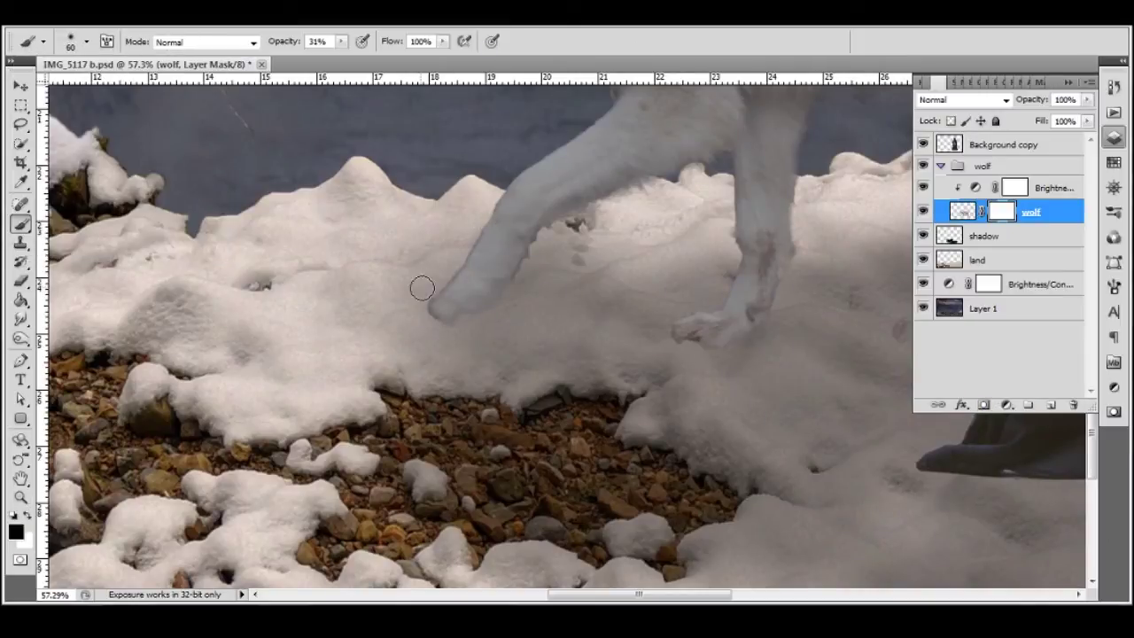
scroll(536, 245, down, 2)
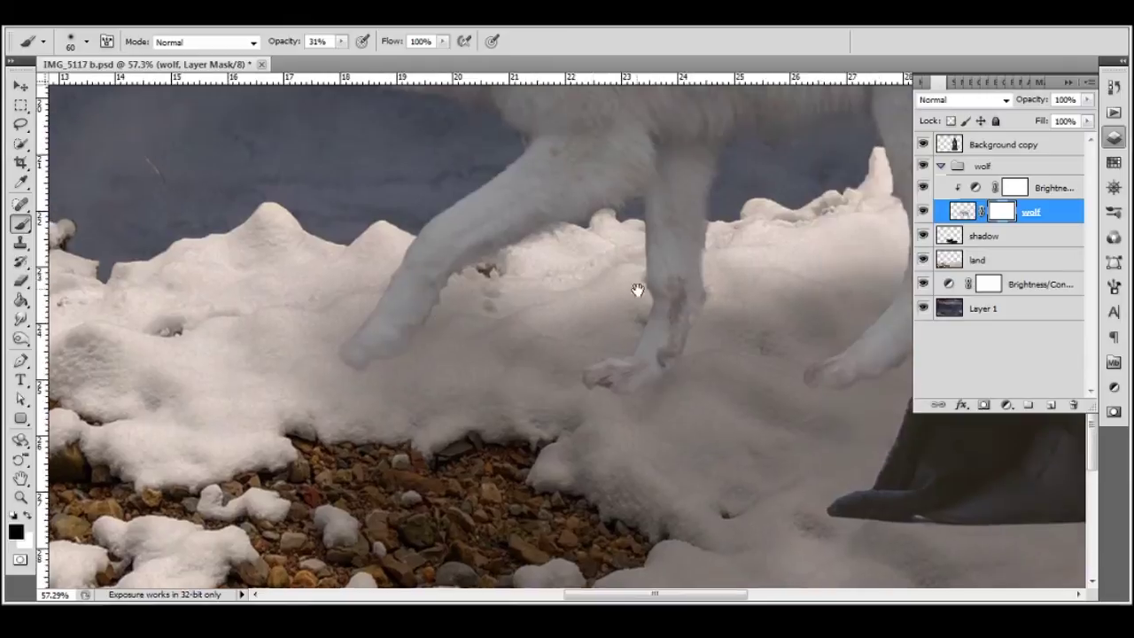
drag(632, 292, 577, 417)
key(z)
drag(646, 417, 570, 316)
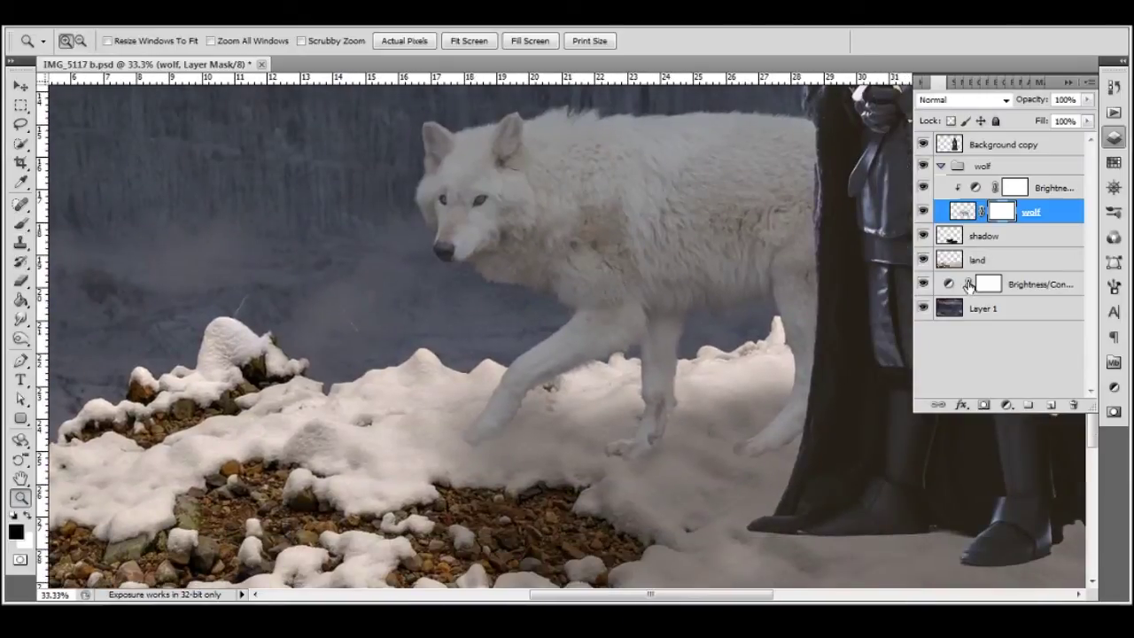
Select the land layer with the eraser and zoom out to the whole scene.
click(977, 260)
click(20, 281)
mouse_move(729, 425)
mouse_down()
mouse_move(637, 432)
mouse_move(410, 405)
mouse_up()
key(z)
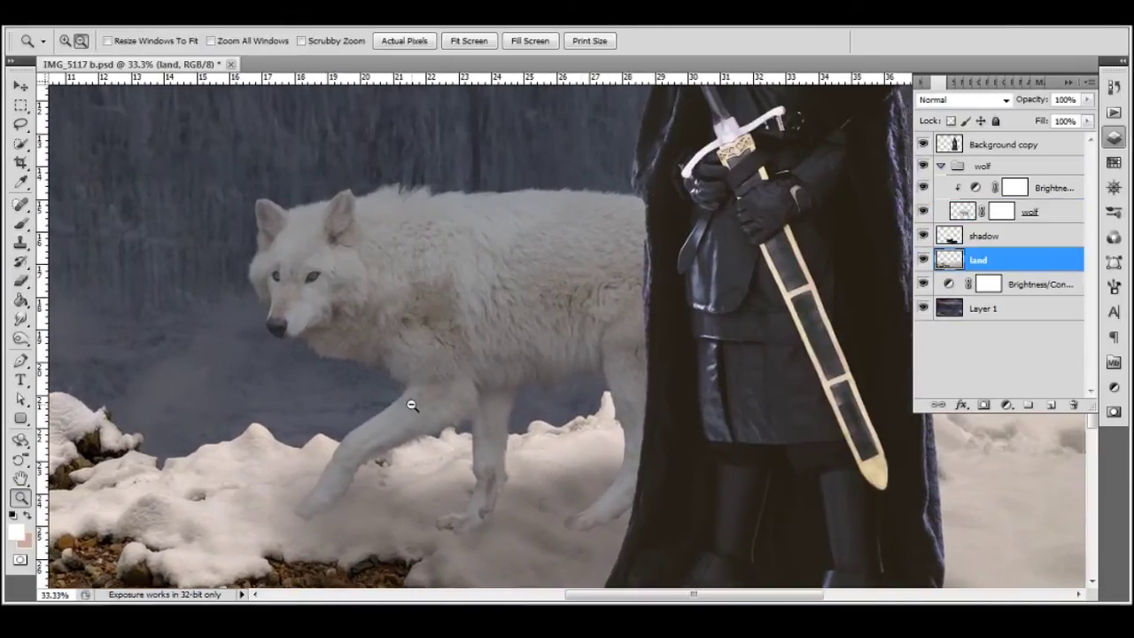
key(ctrl+minus)
key(ctrl+minus)
click(1004, 144)
Group the knight's layer and clip a Brightness/Contrast adjustment of -21/-20 to him.
key(ctrl+g)
click(1006, 405)
click(1013, 119)
mouse_move(1009, 145)
mouse_down()
mouse_move(996, 144)
mouse_move(1010, 171)
mouse_up()
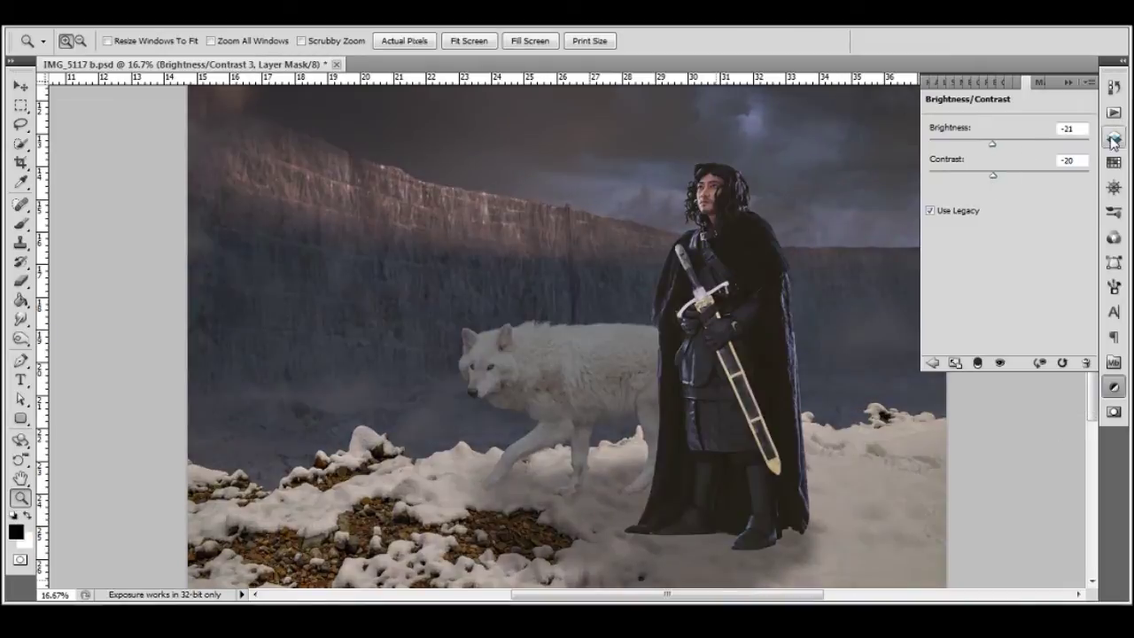
click(1114, 137)
key(ctrl+alt+g)
Copy a snow patch beside the knight's boot to a new layer, then discard it.
drag(750, 382, 803, 449)
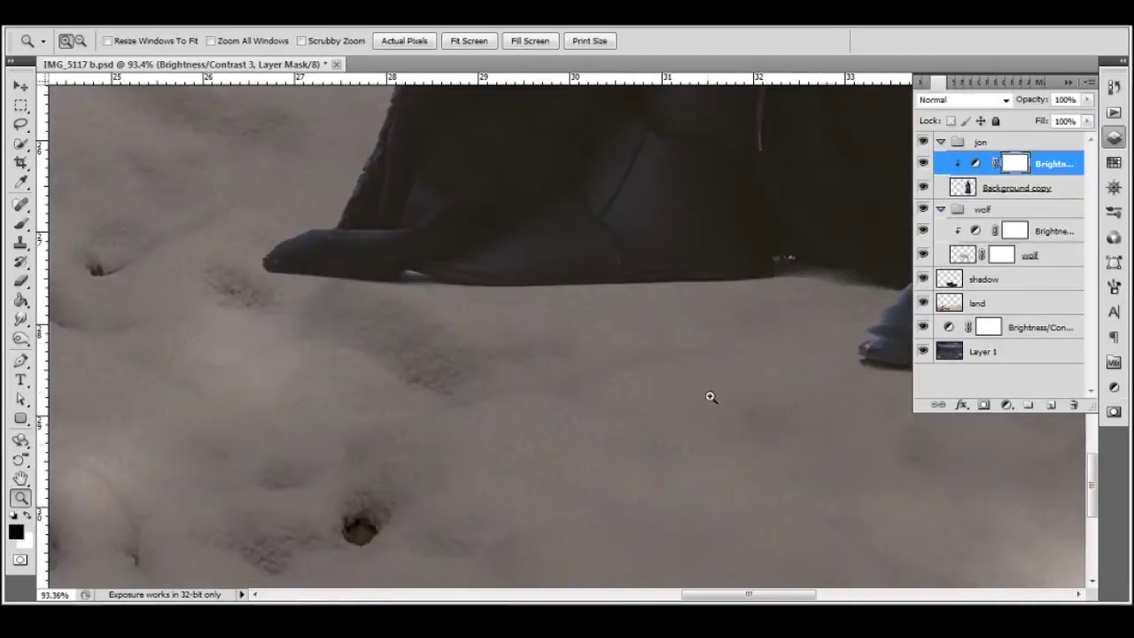
ctrl+click(279, 269)
key(m)
drag(307, 436, 159, 453)
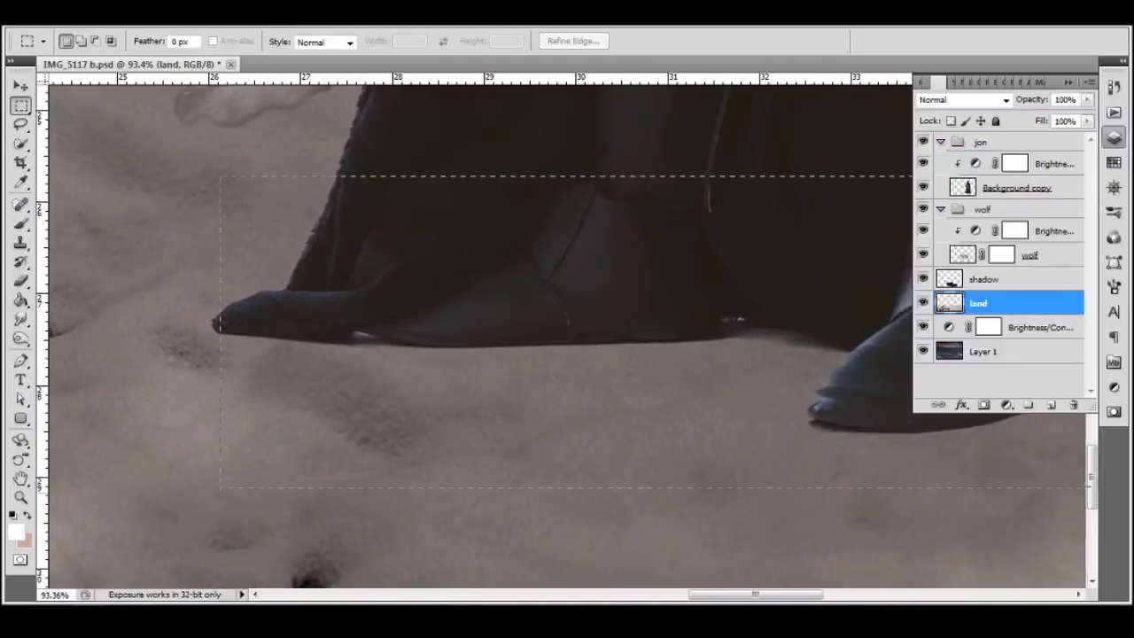
drag(97, 216, 1020, 544)
key(ctrl+j)
mouse_move(1054, 303)
mouse_down()
mouse_move(1057, 171)
mouse_move(1051, 214)
mouse_move(1043, 155)
mouse_up()
key(ctrl+m)
key(Escape)
key(z)
key(ctrl+minus)
key(ctrl+minus)
key(ctrl+minus)
key(Delete)
Pick a large soft brush and add an empty layer above the knight group.
key(b)
click(86, 42)
scroll(135, 240, down, 3)
scroll(135, 240, down, 3)
scroll(134, 239, down, 3)
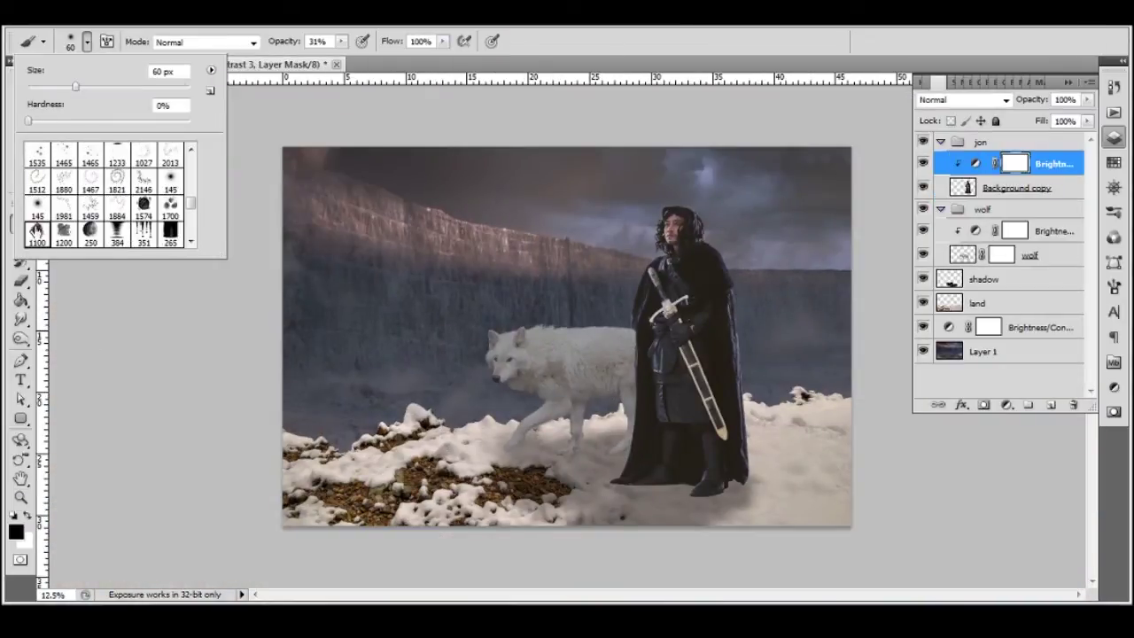
double_click(135, 239)
click(1051, 405)
Sample a snow colour and paint soft mist over the knight's boots and cape edge.
key(z)
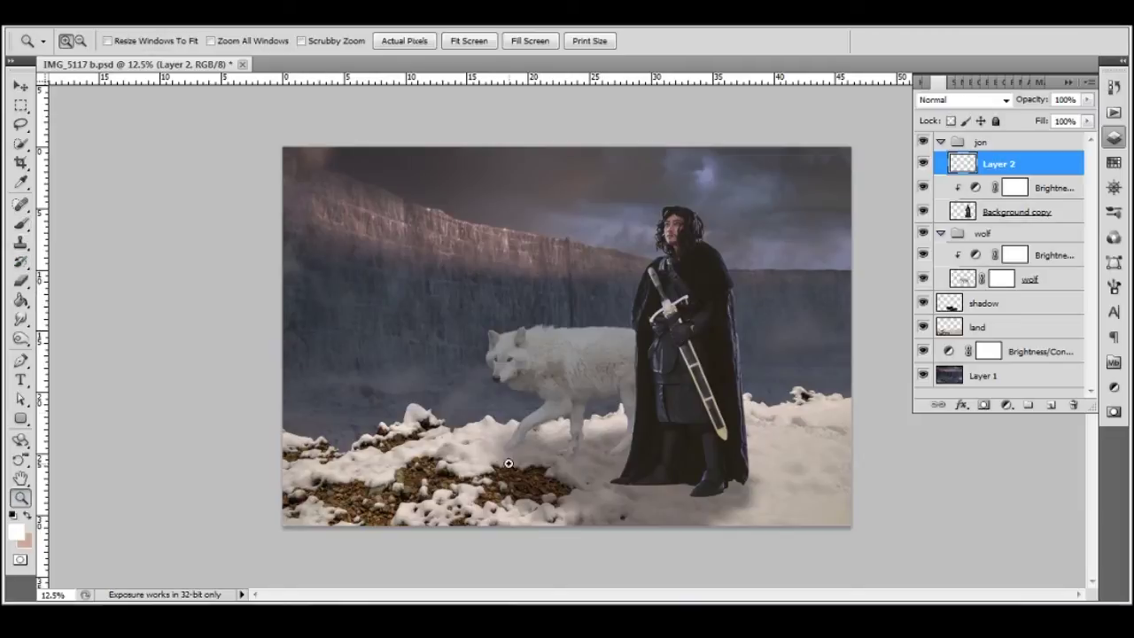
drag(545, 399, 846, 522)
click(30, 227)
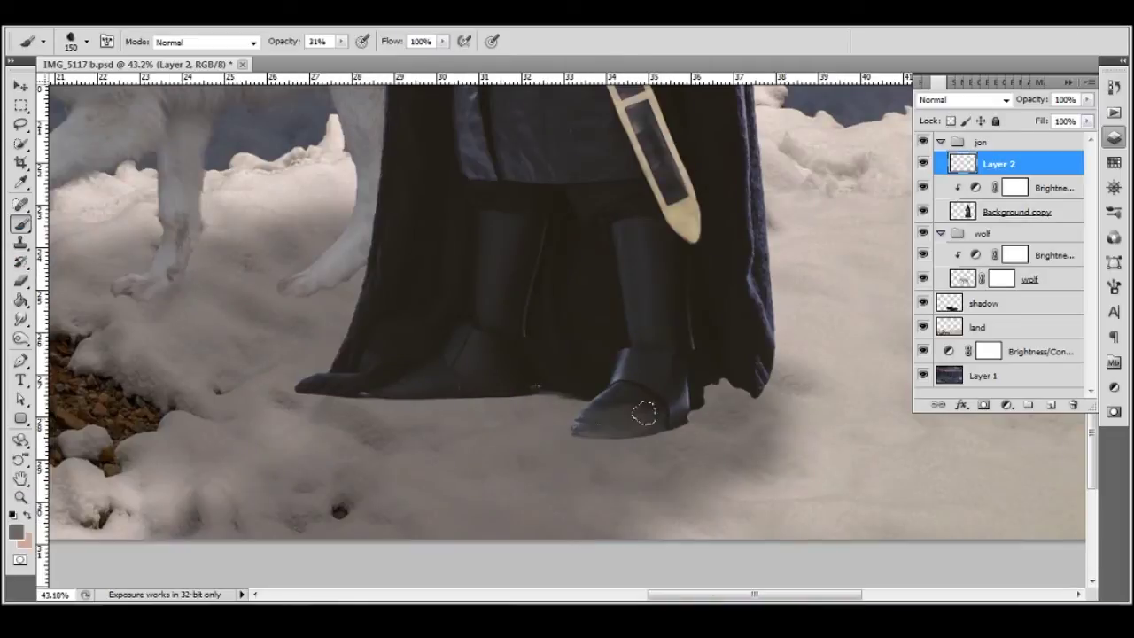
alt+click(564, 459)
drag(603, 434, 675, 428)
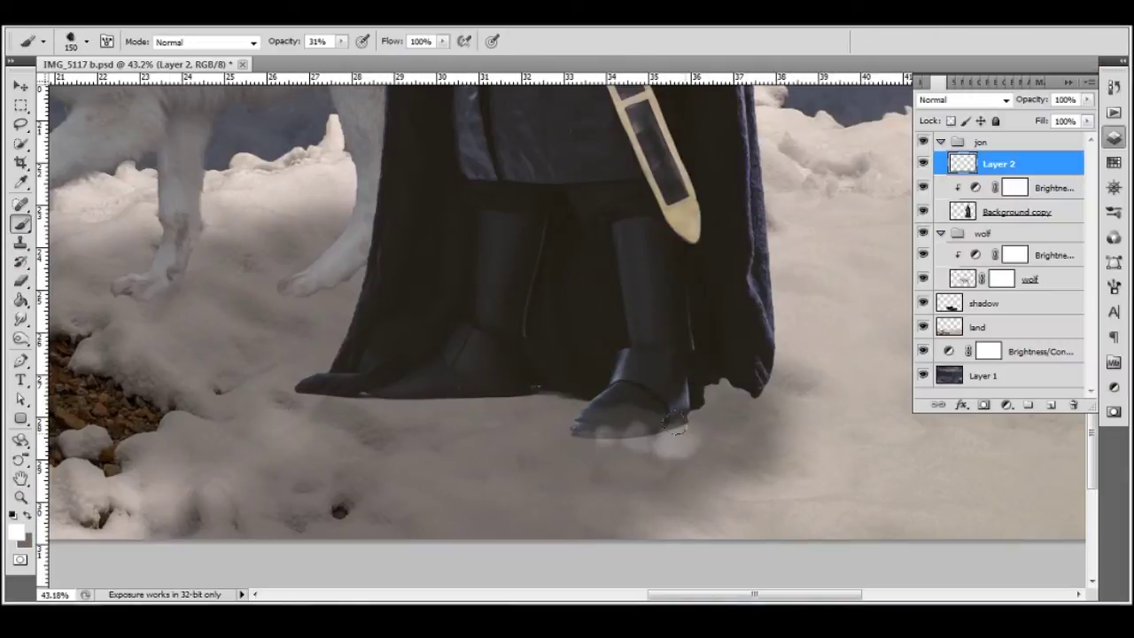
mouse_move(682, 382)
mouse_down()
mouse_move(779, 397)
mouse_move(531, 439)
mouse_move(786, 401)
mouse_up()
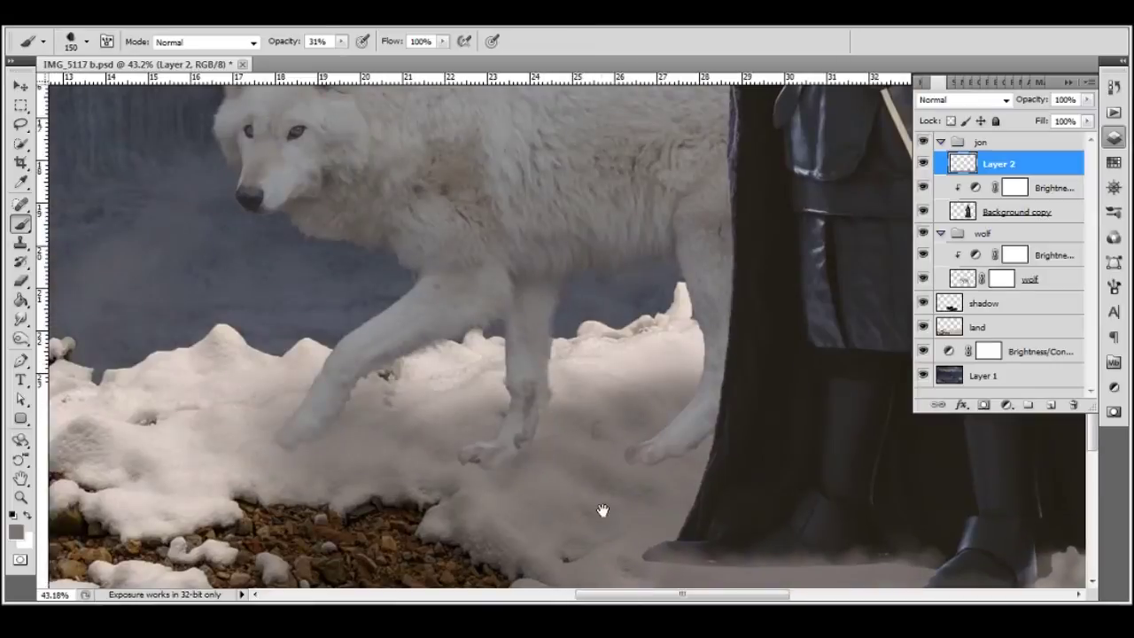
On a new layer above the wolf's adjustment, paint snowy mist over the wolf's paws.
click(1055, 254)
click(1051, 405)
alt+click(569, 423)
mouse_move(569, 424)
mouse_down()
mouse_move(549, 444)
mouse_move(636, 474)
mouse_up()
alt+click(250, 447)
mouse_move(250, 447)
mouse_down()
mouse_move(362, 405)
mouse_move(293, 426)
mouse_up()
alt+click(363, 373)
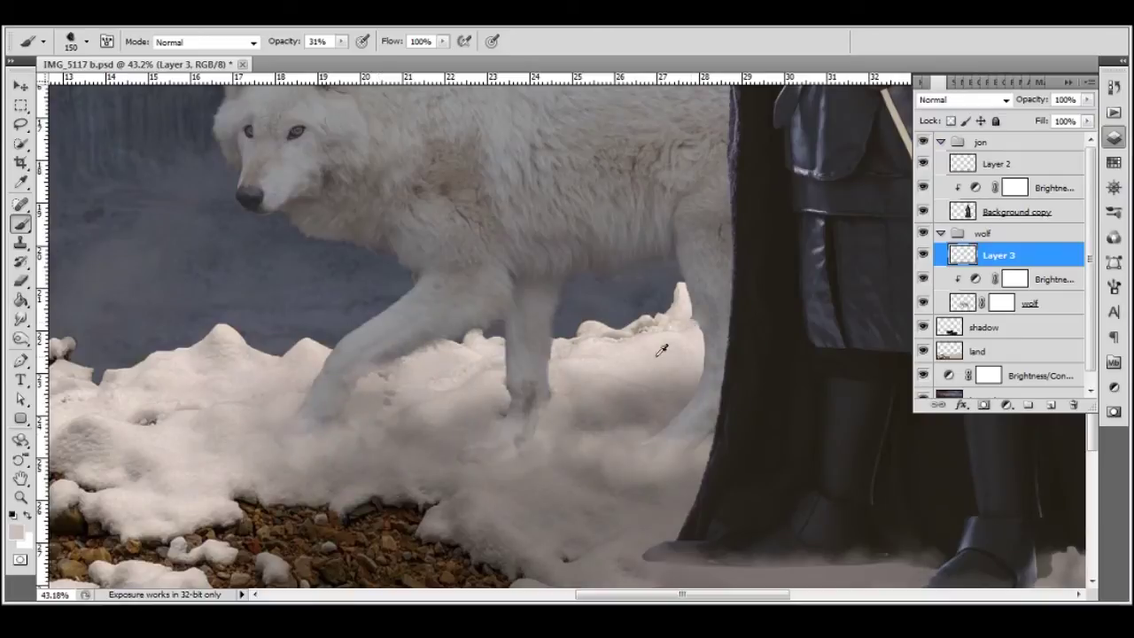
mouse_move(607, 396)
mouse_down()
mouse_move(700, 404)
mouse_move(624, 409)
mouse_up()
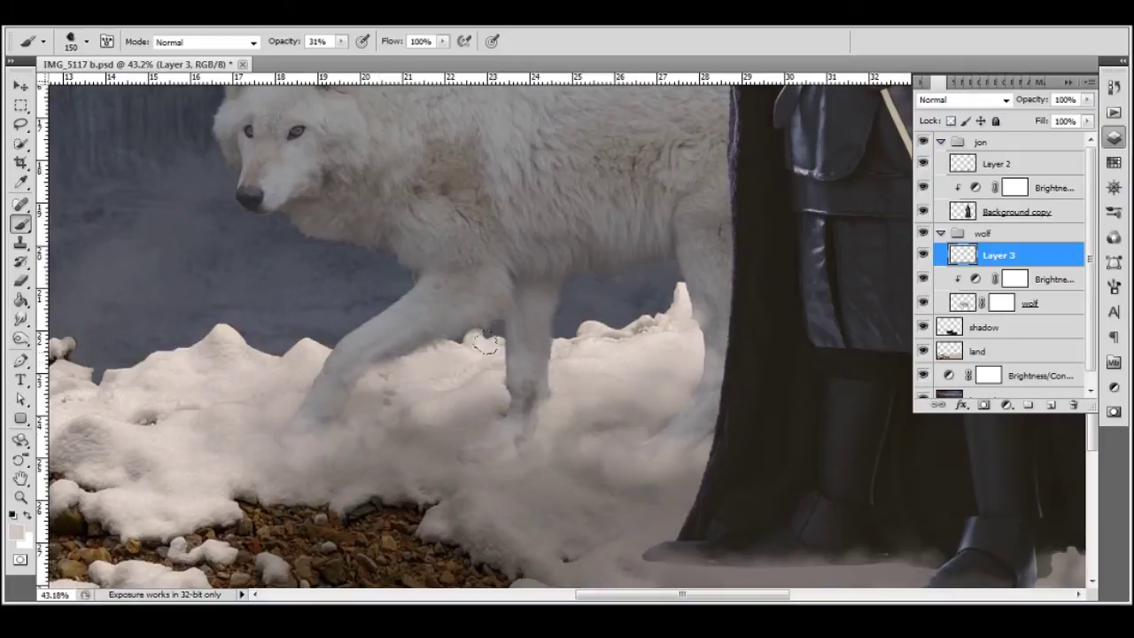
Rename the knight's and wolf's mist layers to dust.
mouse_move(673, 461)
mouse_down()
mouse_move(532, 461)
mouse_move(715, 526)
mouse_move(696, 463)
mouse_up()
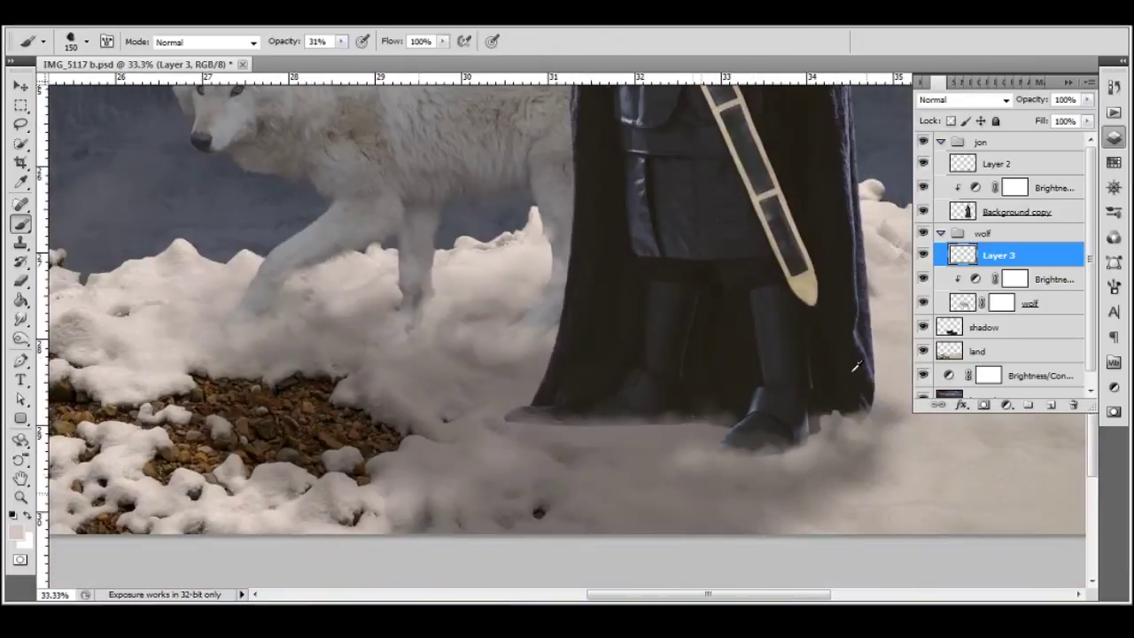
ctrl+click(647, 458)
text(dust)
key(Return)
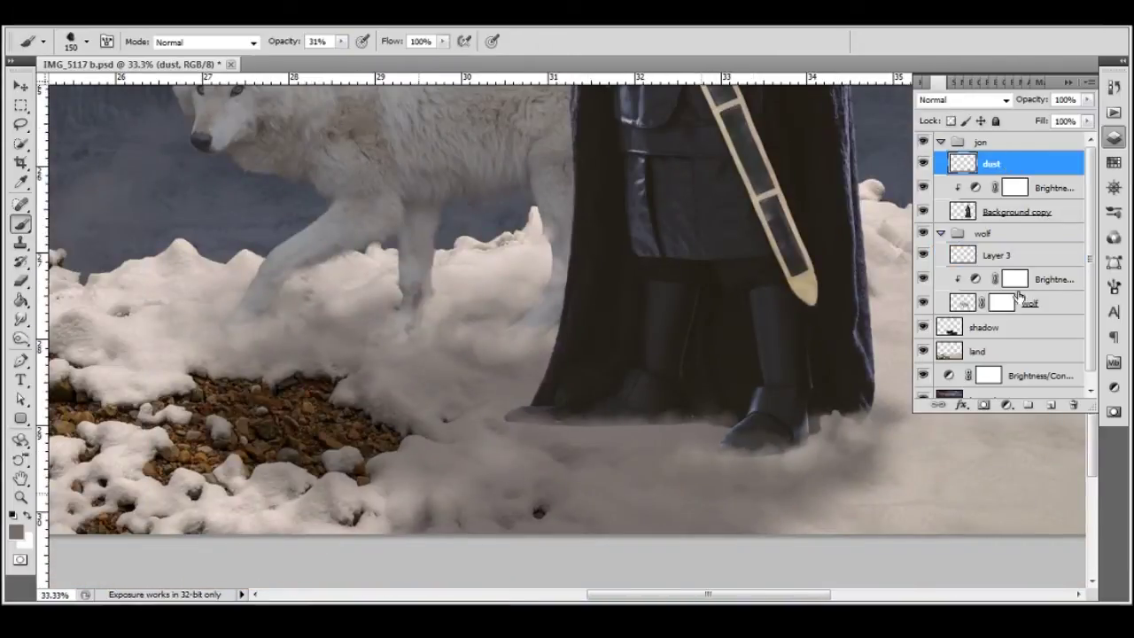
double_click(997, 255)
key(z)
key(ctrl+minus)
click(1004, 351)
scroll(1004, 340, down, 1)
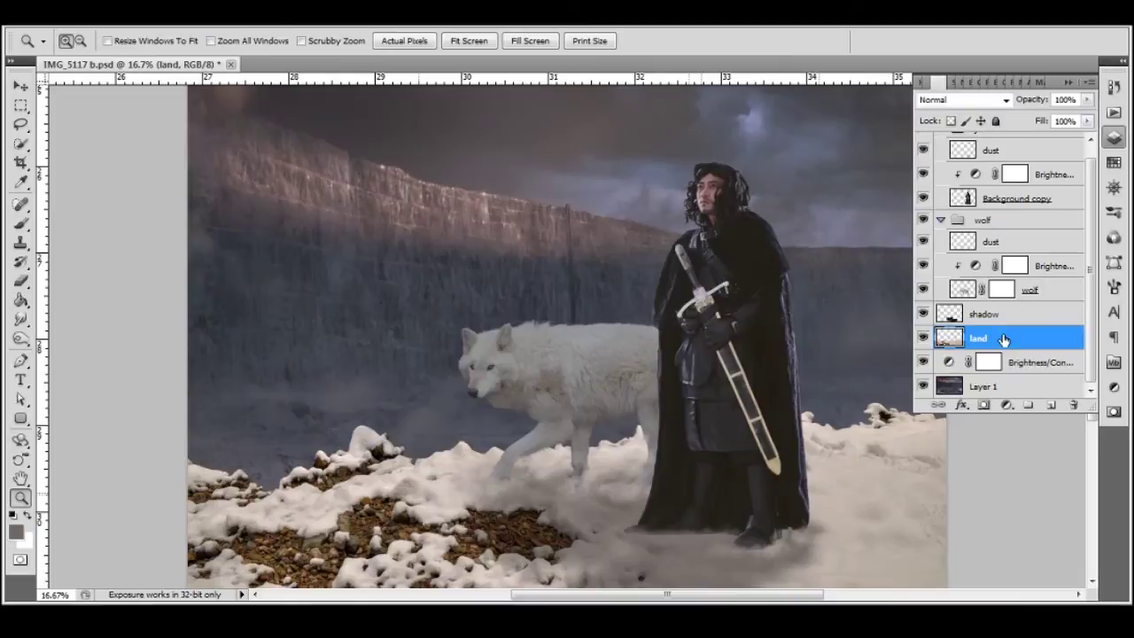
On a new low layer, paint soft fog along the snow horizon with a 900 px brush.
key(ctrl+minus)
click(1010, 387)
click(1052, 400)
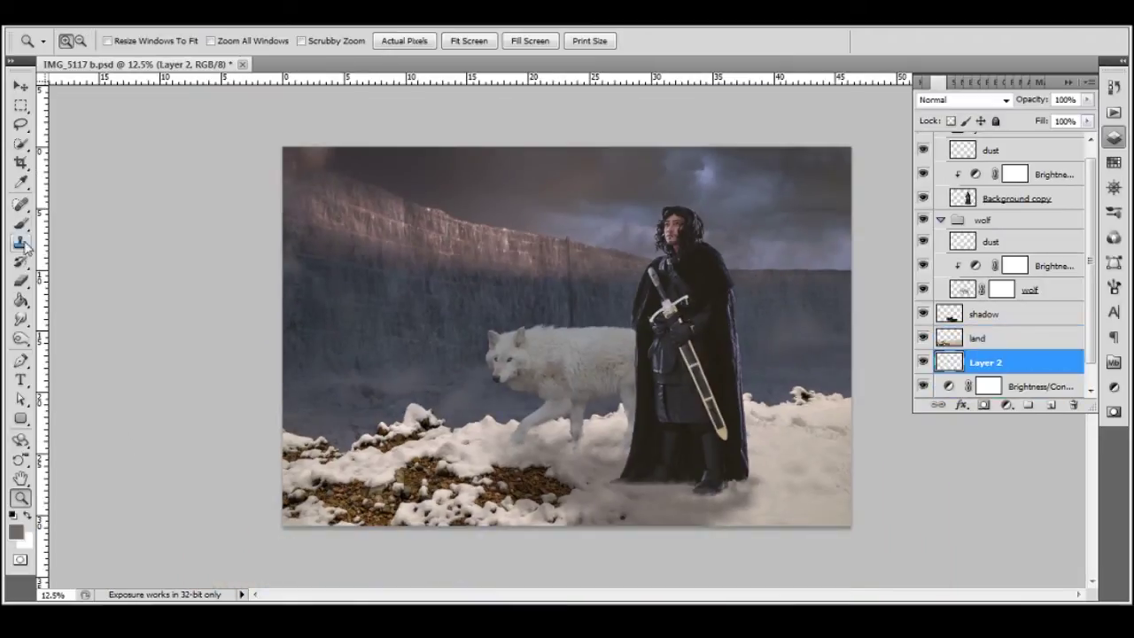
text(dust bg)
click(16, 231)
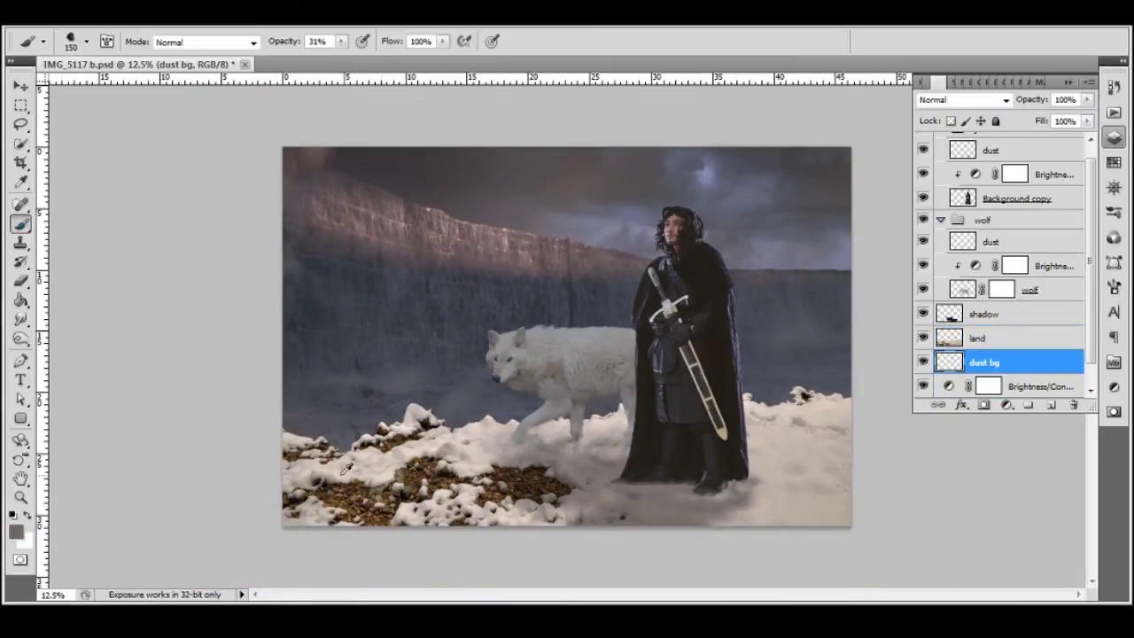
key(bracketright)
key(bracketright)
key(bracketright)
mouse_move(301, 425)
mouse_down()
mouse_move(798, 397)
mouse_move(363, 439)
mouse_up()
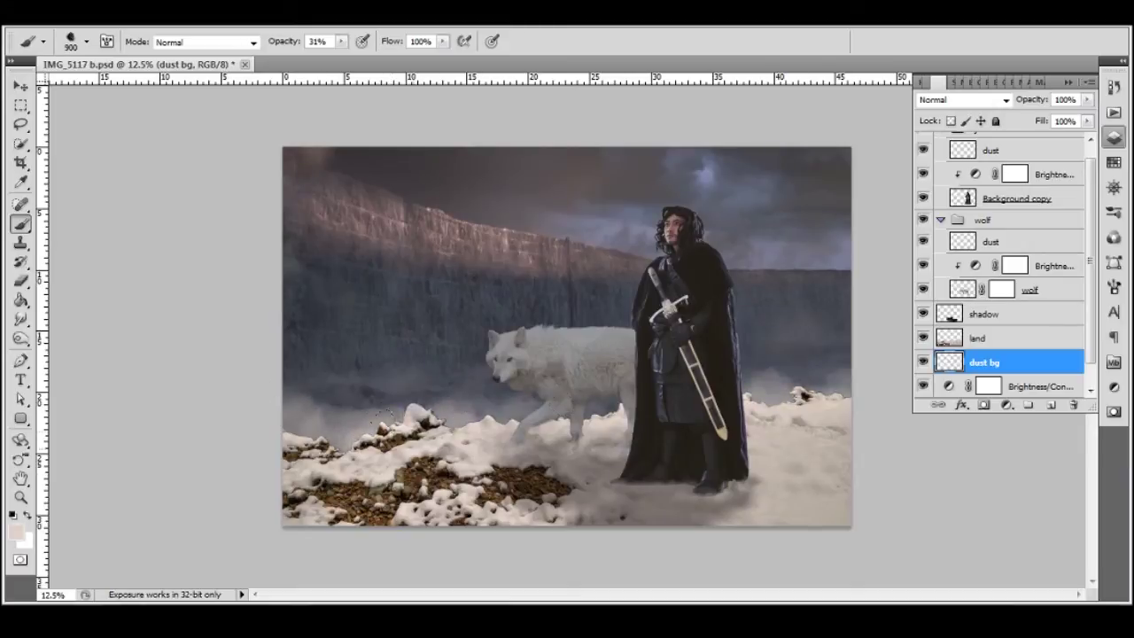
Paint foreground fog on a new 'dust front' layer above the knight group and drag in the snowy tree.
scroll(1096, 282, up, 5)
click(984, 144)
click(1052, 405)
double_click(986, 145)
text(dust front)
key(Return)
drag(257, 494, 741, 482)
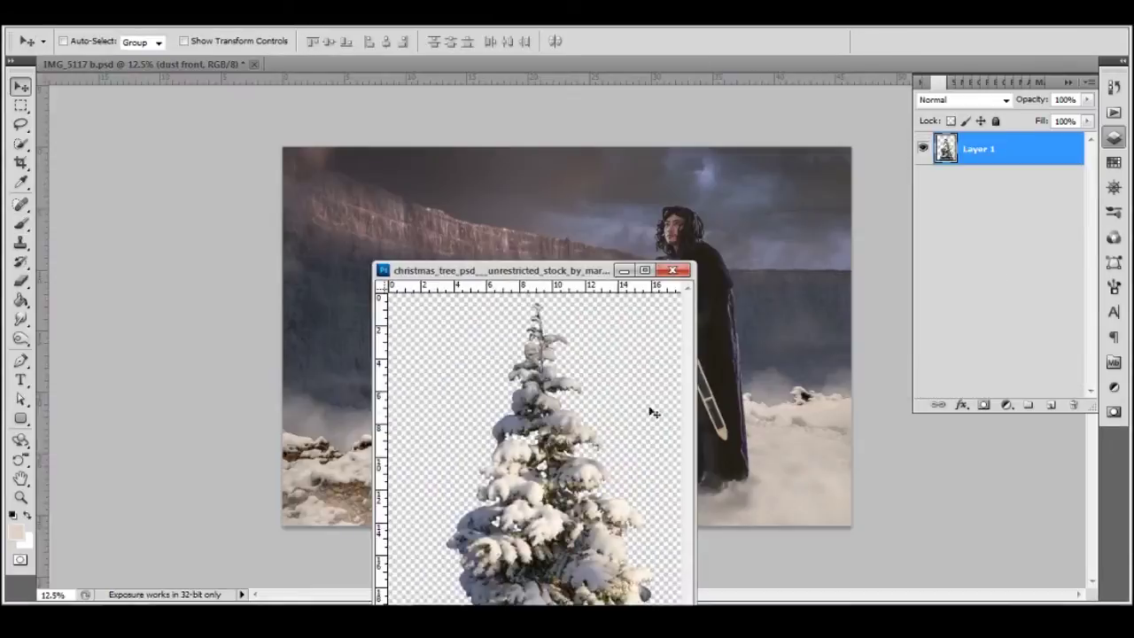
mouse_move(653, 410)
mouse_down()
mouse_move(387, 406)
mouse_move(370, 418)
mouse_up()
Enlarge the snowy tree at the left edge and move its layer below land.
key(ctrl+t)
drag(282, 221, 165, 89)
key(Return)
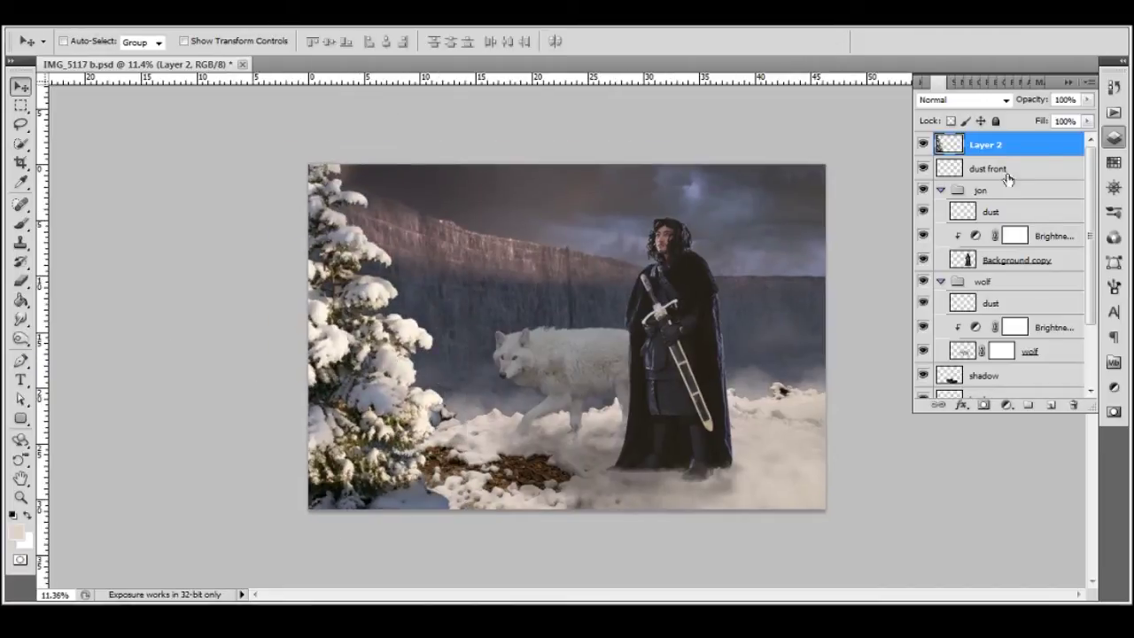
drag(992, 144, 1018, 326)
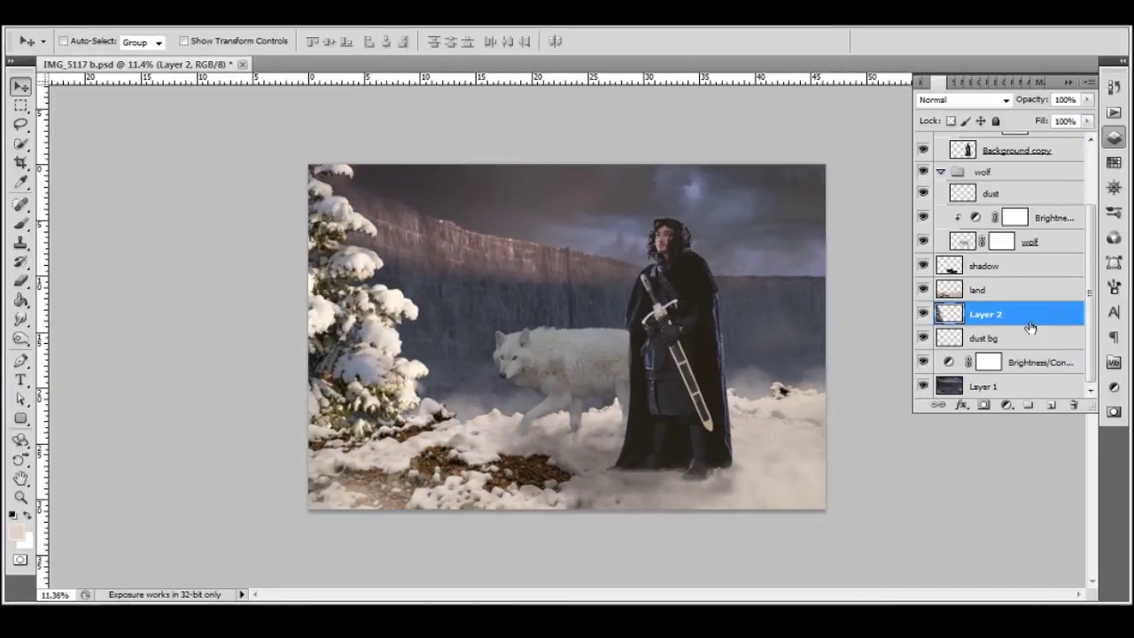
Rename the layer 'tree' and put it in its own group.
text(tre)
text(tree)
key(Return)
key(ctrl+g)
double_click(993, 311)
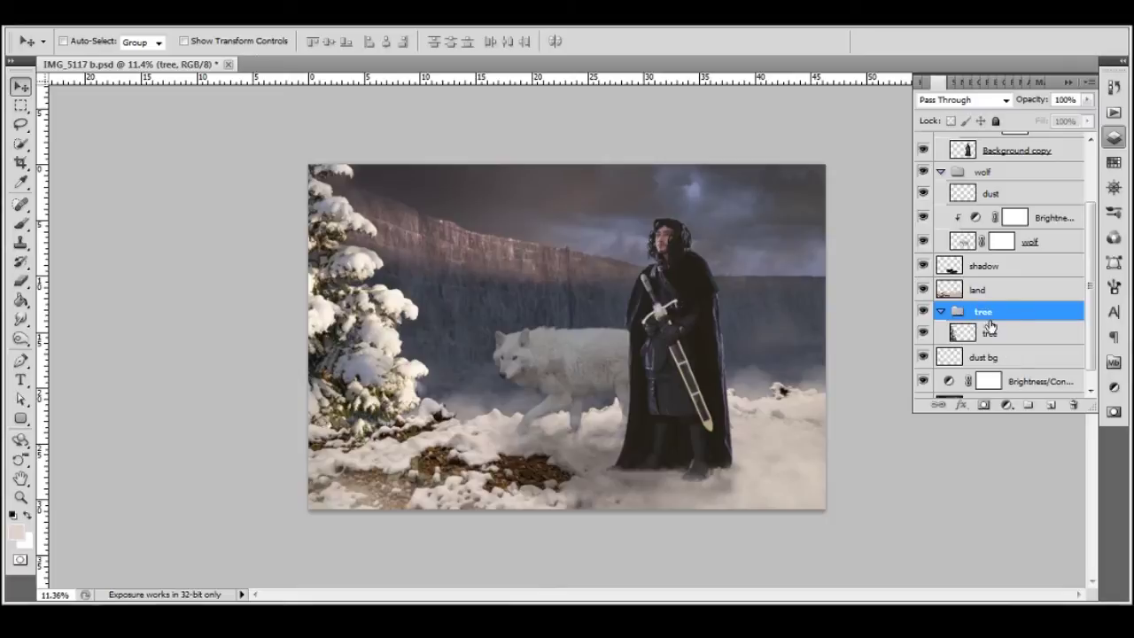
Darken the tree with a clipped Brightness/Contrast adjustment (-37 brightness, 5 contrast).
click(1008, 405)
click(993, 148)
mouse_move(1009, 144)
mouse_down()
mouse_move(974, 145)
mouse_move(985, 144)
mouse_up()
drag(1008, 176, 967, 176)
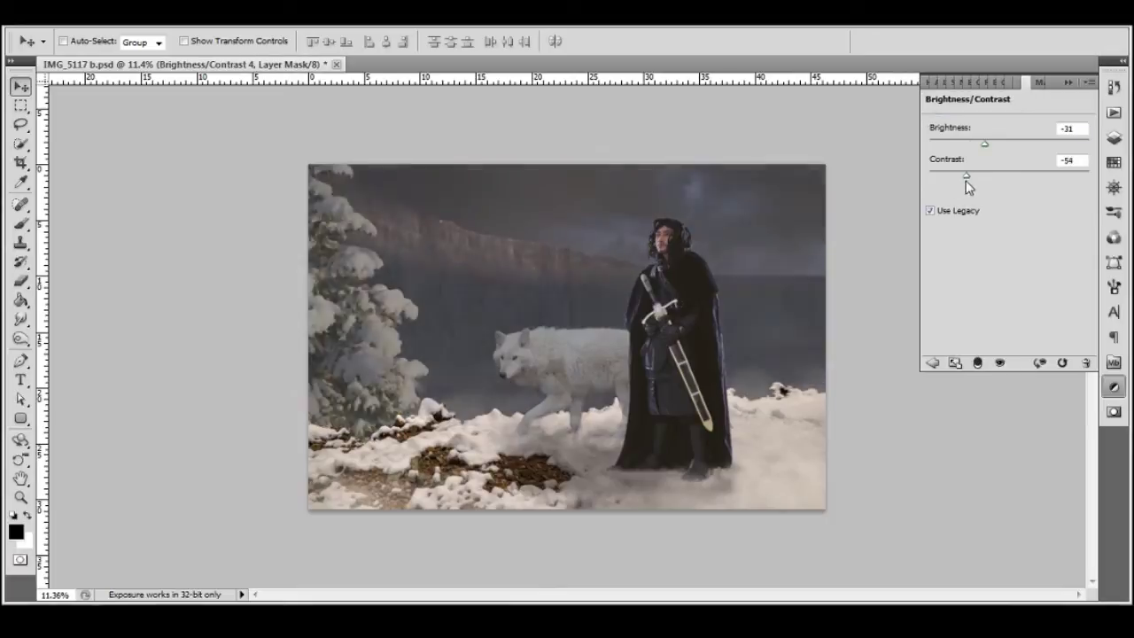
click(1114, 137)
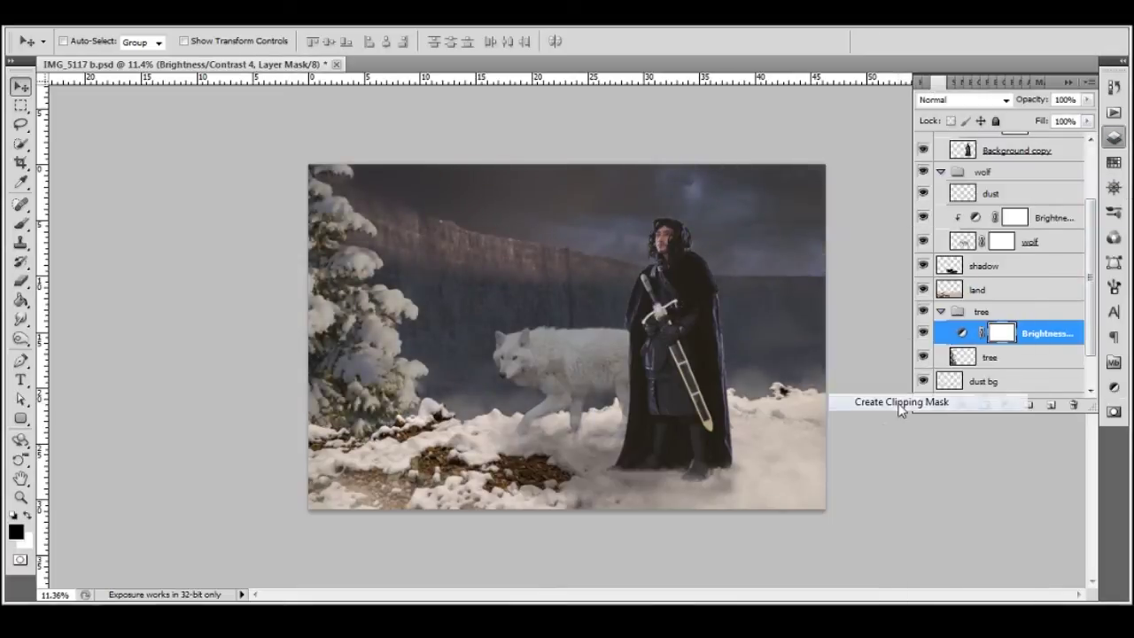
click(901, 405)
click(962, 333)
mouse_move(984, 144)
mouse_down()
mouse_move(1016, 178)
mouse_move(984, 143)
mouse_up()
Review the knight and wolf adjustment masks, then add a Hue/Saturation adjustment in the tree group.
click(1114, 138)
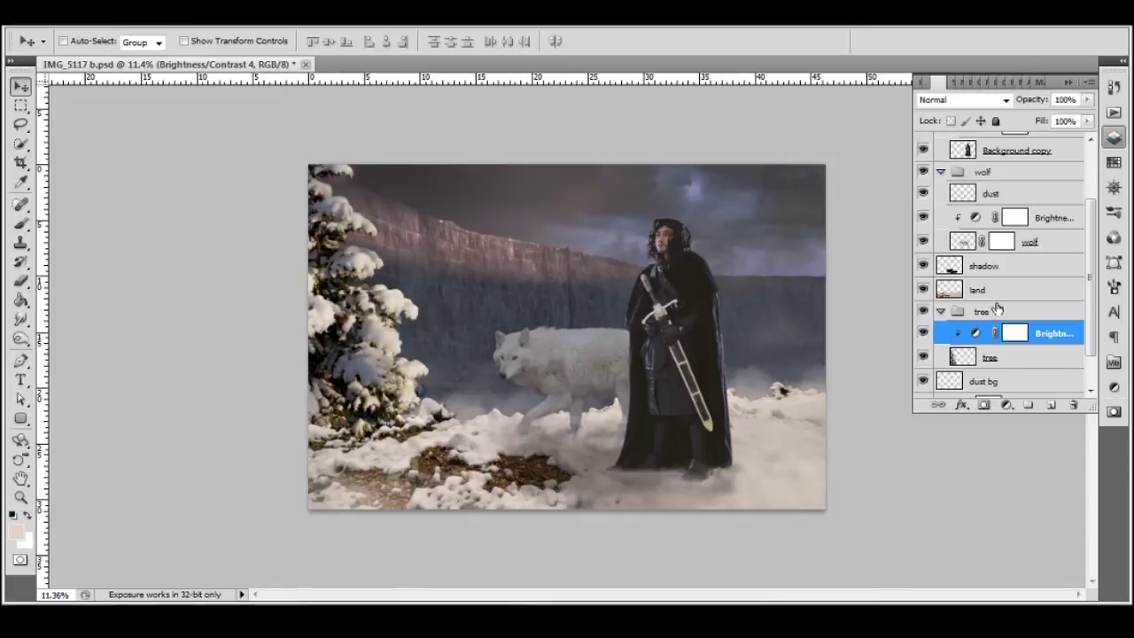
scroll(1019, 266, up, 1)
click(1054, 241)
key(b)
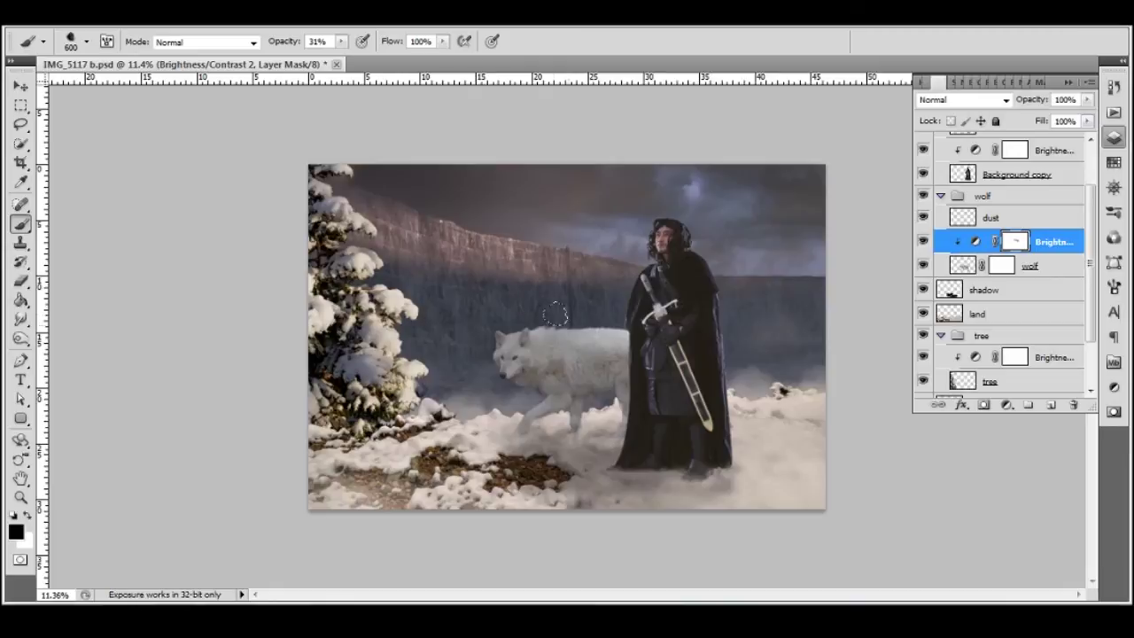
click(1015, 152)
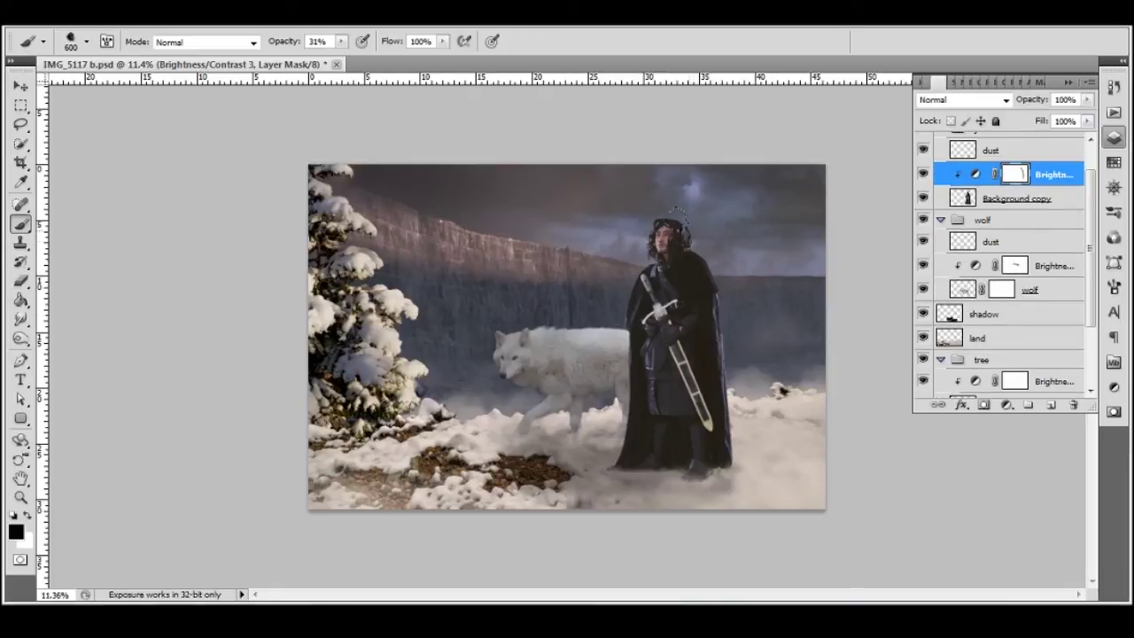
click(1017, 265)
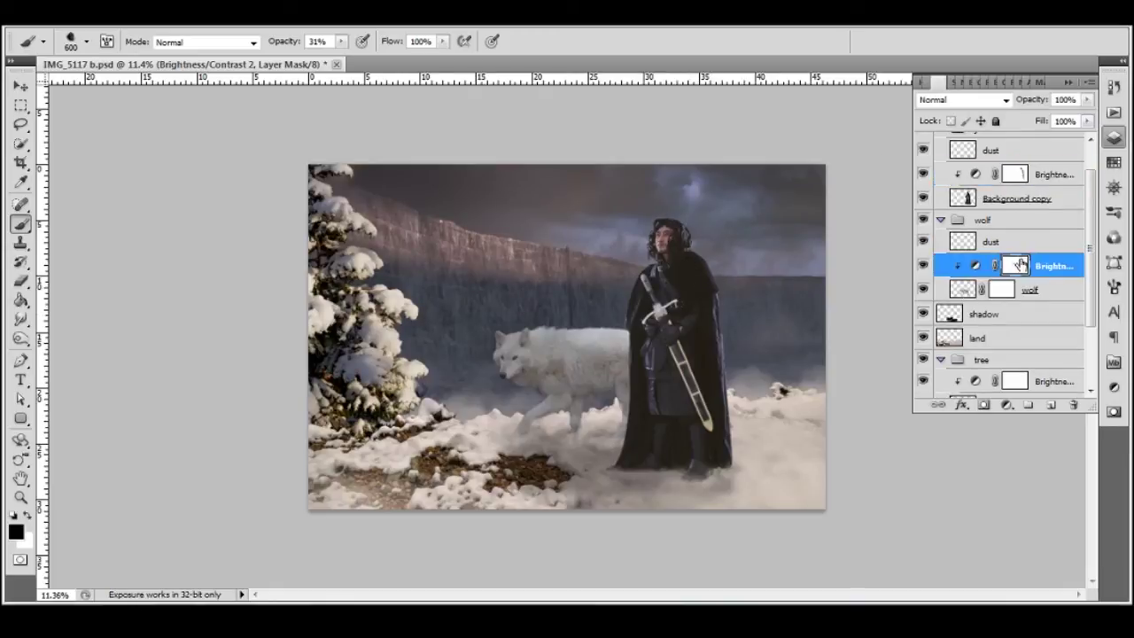
scroll(1020, 311, down, 2)
click(1019, 328)
click(1001, 239)
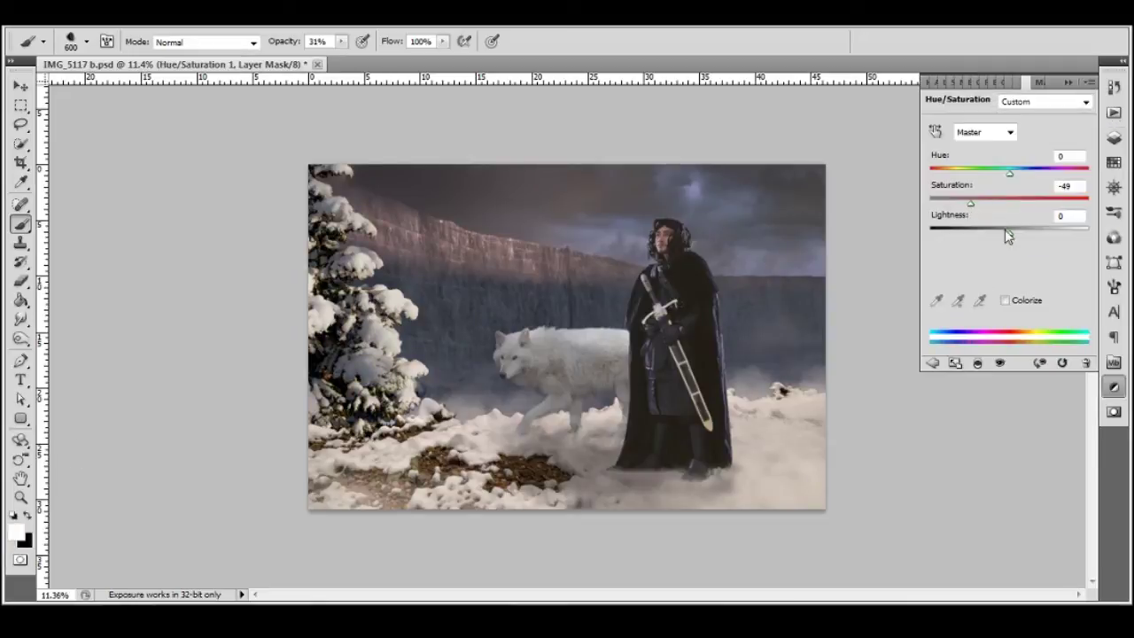
Raise the tree's lightness to +10, then add a blue Colorize tint (Hue 213, Sat 25) with reduced fill.
drag(1009, 234, 1018, 233)
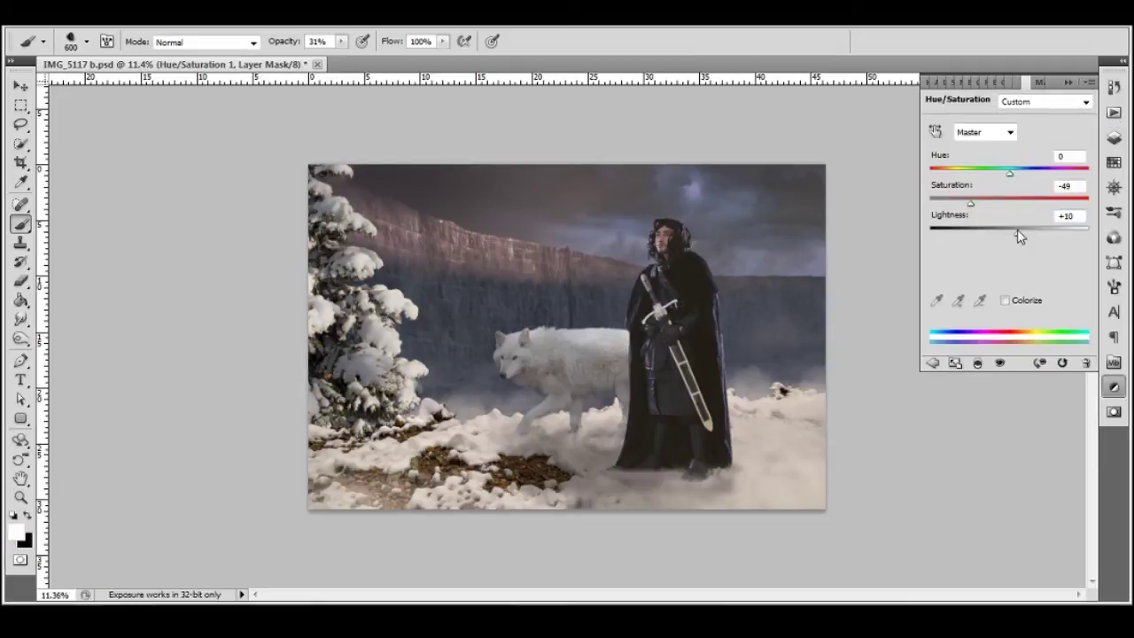
click(1115, 137)
click(1115, 163)
click(1000, 222)
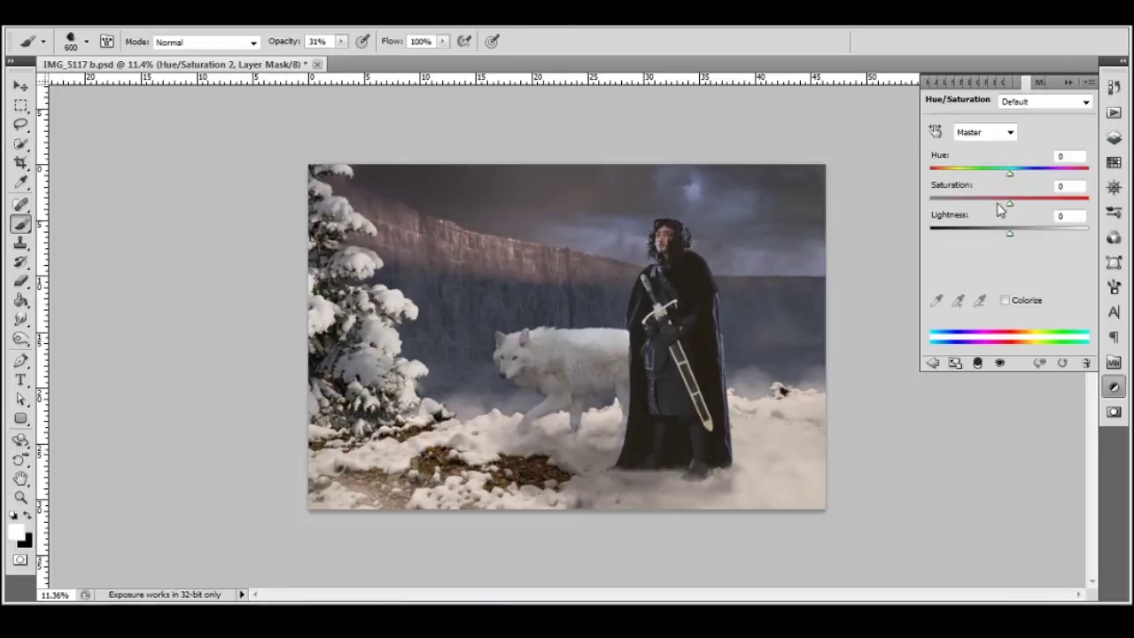
click(1025, 300)
drag(1016, 173, 1026, 190)
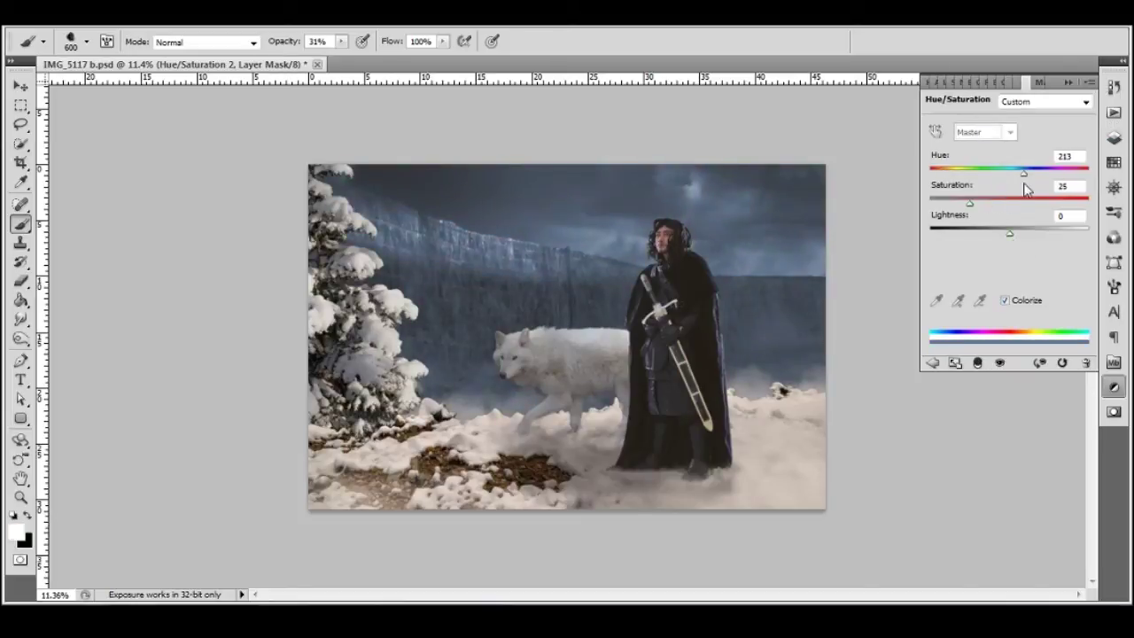
click(1115, 137)
drag(1089, 99, 1056, 120)
scroll(1019, 265, down, 1)
click(1088, 121)
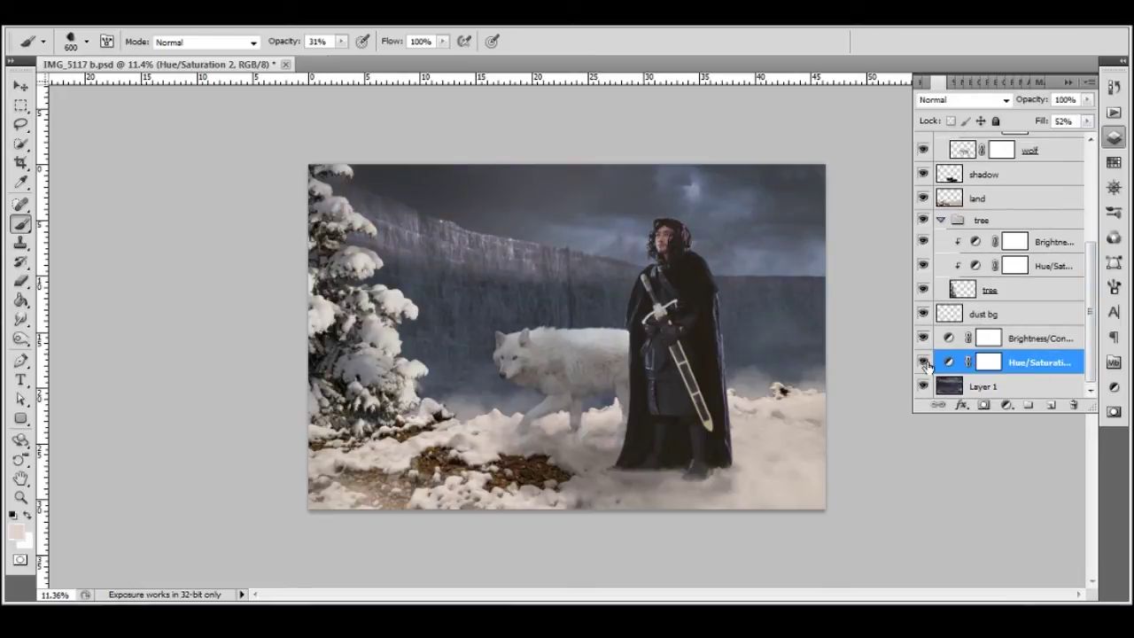
key(z)
alt+click(573, 365)
Add a second snowy fir at the right edge and place the snowy grass layer above jon.
key(v)
click(18, 18)
click(405, 118)
drag(405, 443, 339, 325)
click(339, 325)
scroll(1002, 266, down, 2)
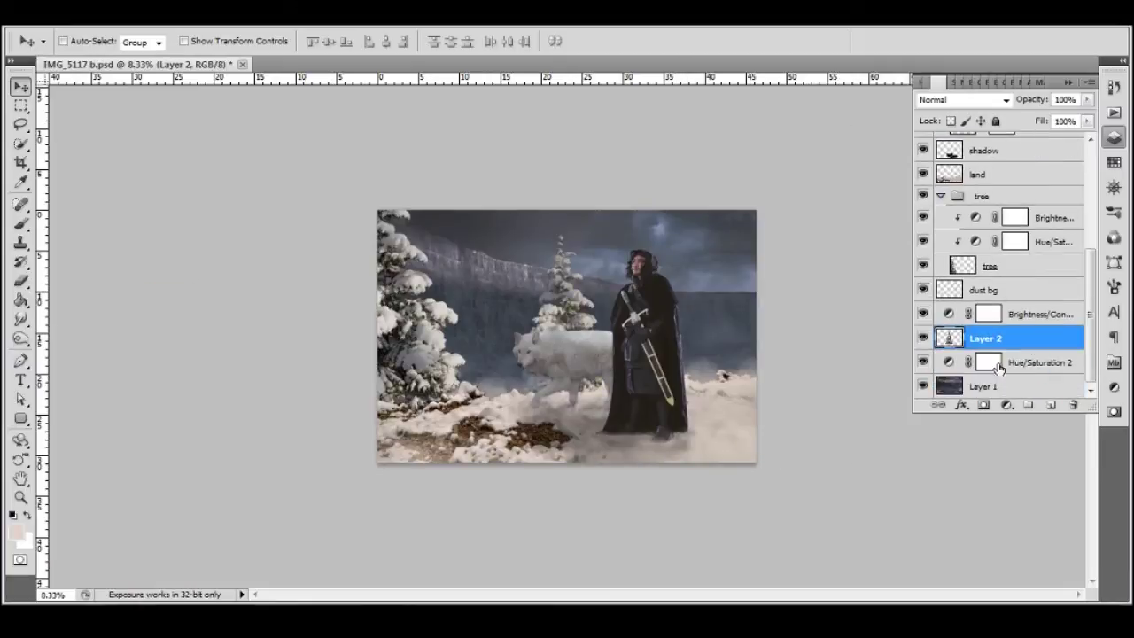
drag(586, 328, 772, 329)
key(ctrl+t)
drag(822, 301, 760, 329)
key(Return)
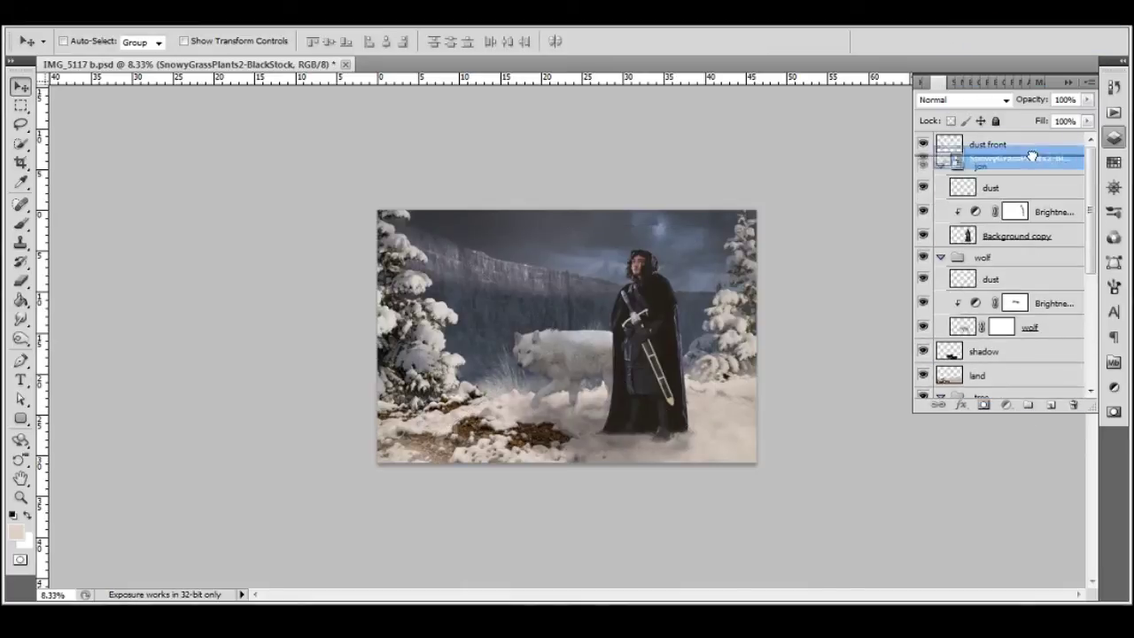
drag(1032, 157, 1028, 169)
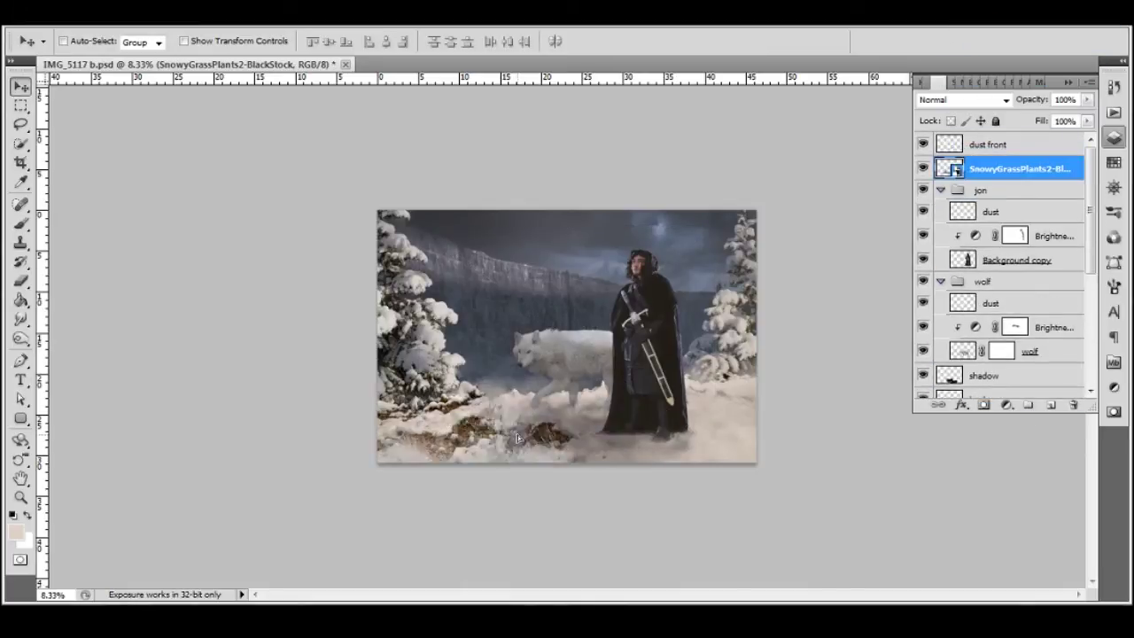
right_click(1019, 168)
Darken the grass with a clipped Brightness/Contrast adjustment (-54 brightness, -47 contrast).
click(543, 457)
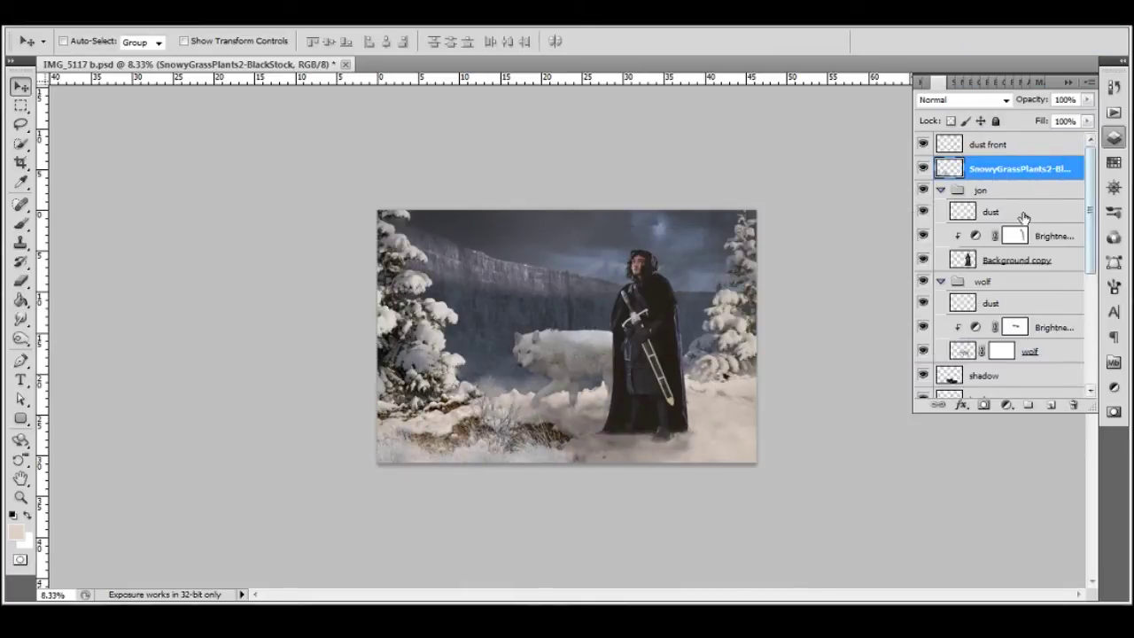
click(1006, 404)
drag(1009, 144, 967, 143)
drag(1009, 175, 972, 175)
click(1114, 137)
right_click(1019, 169)
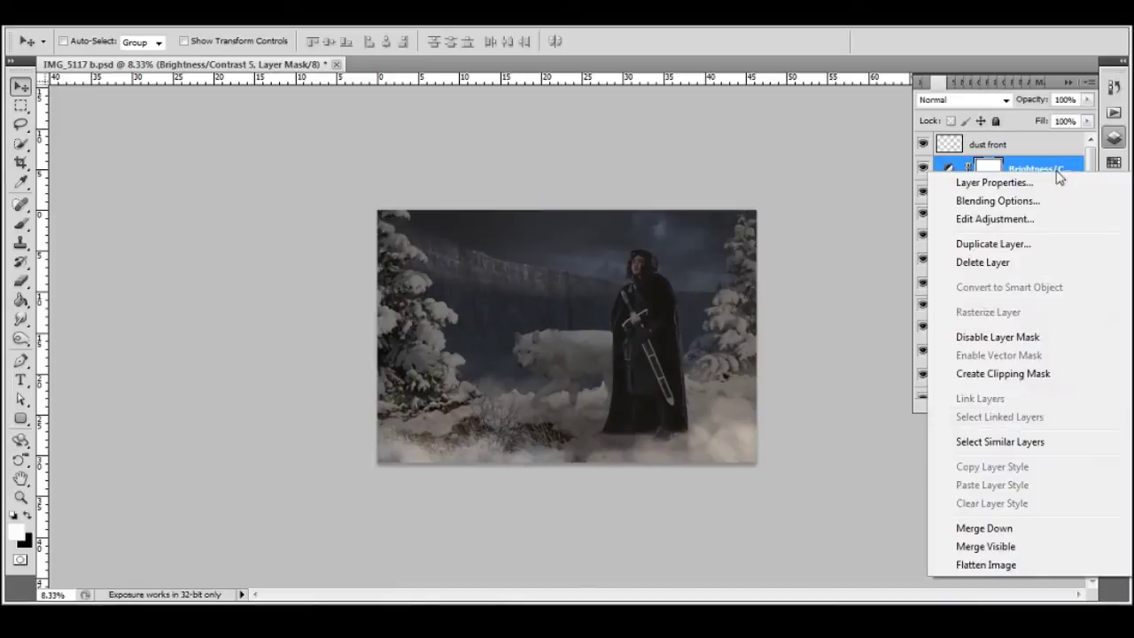
click(992, 372)
click(1019, 190)
double_click(1063, 169)
key(Escape)
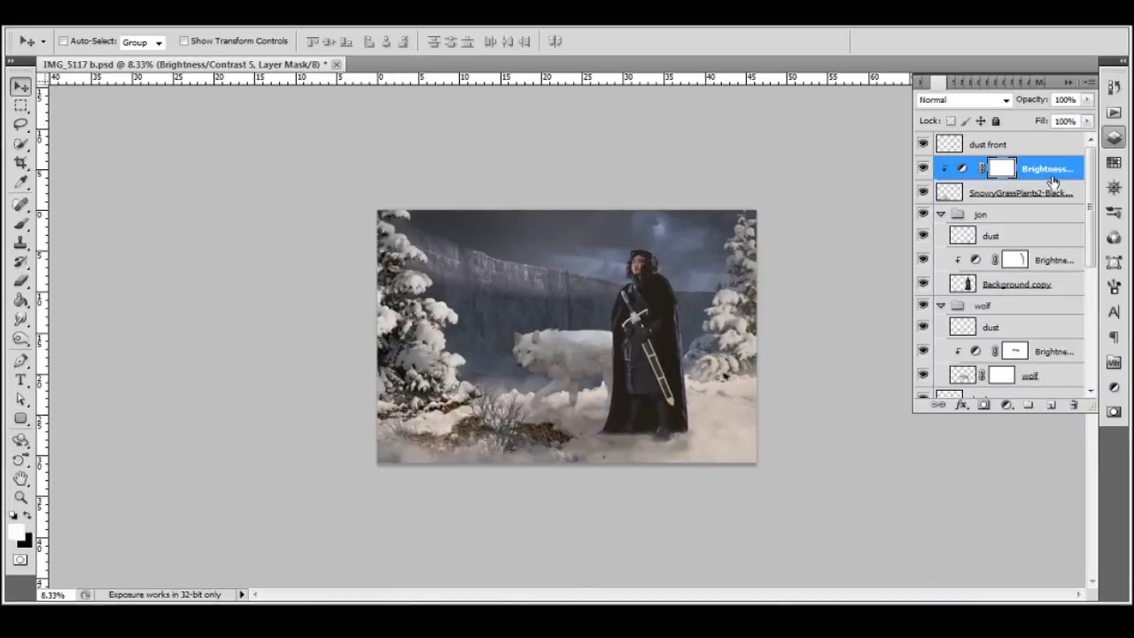
Group the grass layer and its adjustment as 'grass'.
shift+click(1048, 193)
key(ctrl+g)
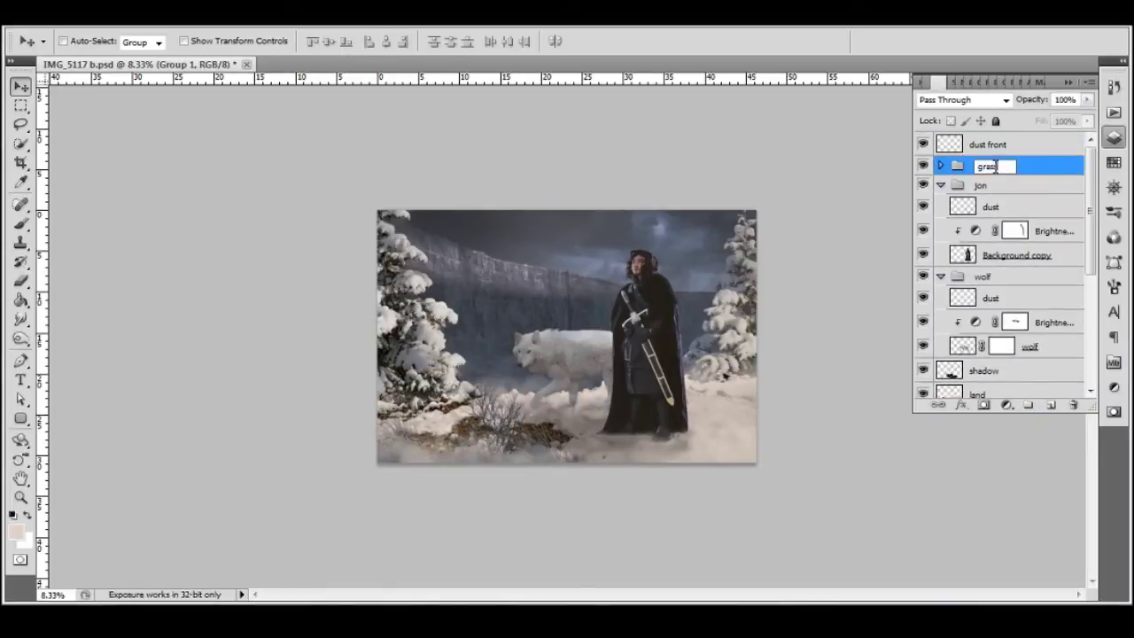
text(s)
key(Return)
drag(540, 304, 372, 496)
Shift the dust front layer left and widen it across the canvas.
click(979, 144)
drag(348, 536, 324, 537)
key(ctrl+t)
drag(848, 492, 877, 492)
key(Return)
Shift the snowy grass right and distort it to fit the ground.
ctrl+click(560, 505)
drag(560, 505, 576, 510)
key(ctrl+t)
drag(608, 570, 608, 540)
key(Return)
key(alt+bracketright)
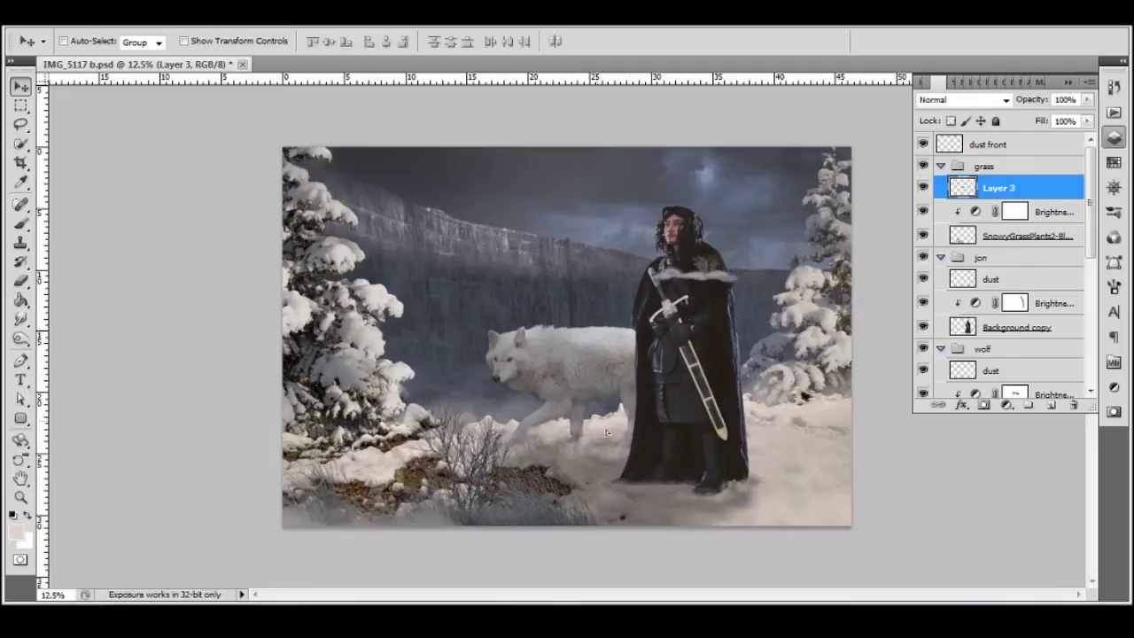
Enlarge the second grass copy and spread it across the lower right.
key(ctrl+t)
key(Escape)
key(ctrl+t)
drag(795, 432, 808, 499)
key(Return)
key(ctrl+t)
drag(876, 450, 910, 441)
key(Return)
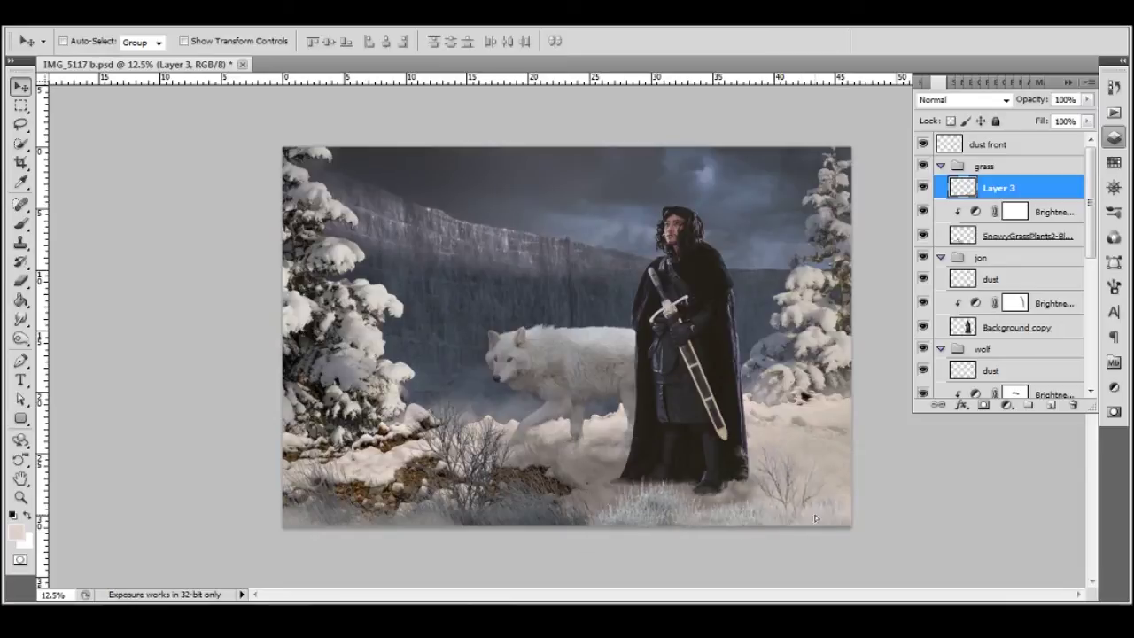
Clip a copy of the darkening adjustment to Layer 3, merge the grass layers, and add Hue/Saturation.
drag(1024, 213, 1045, 182)
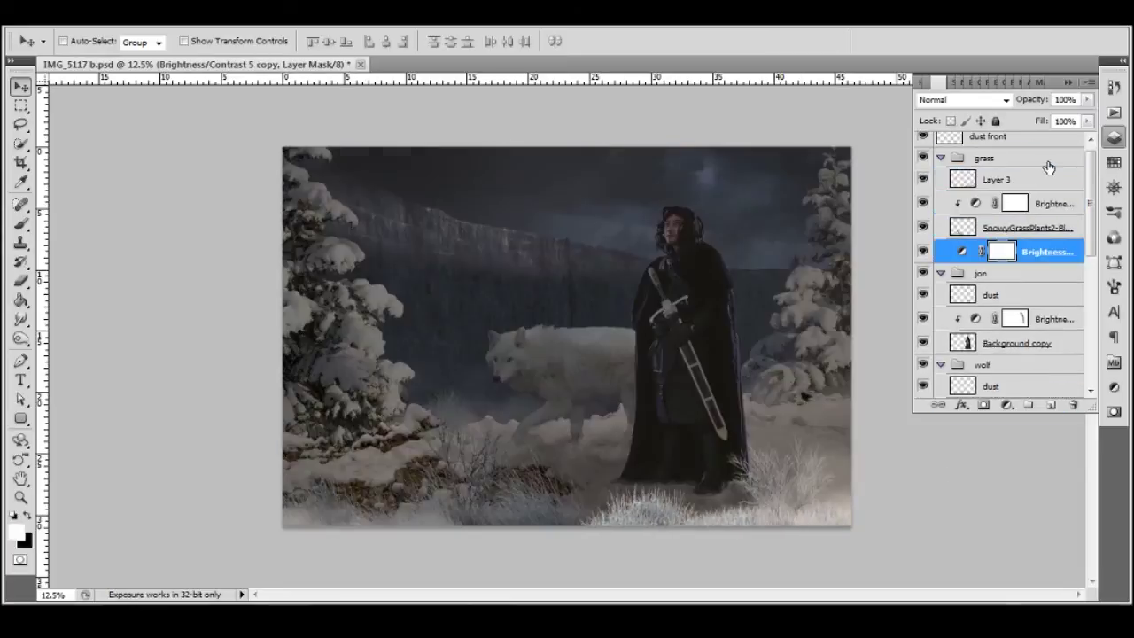
right_click(1046, 180)
click(1010, 379)
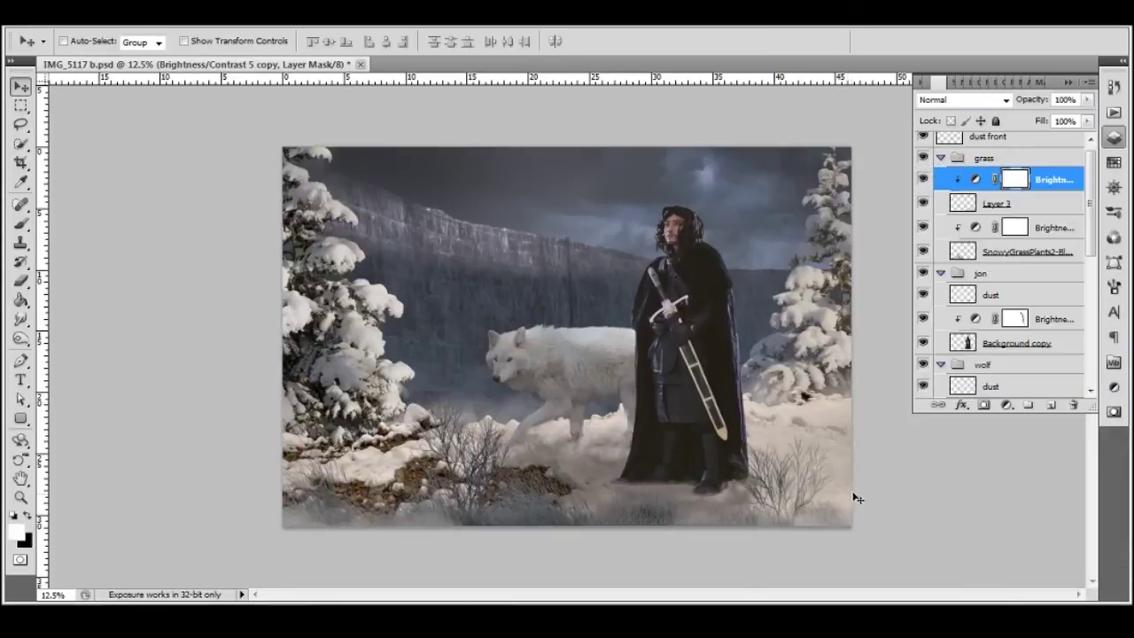
shift+click(1028, 251)
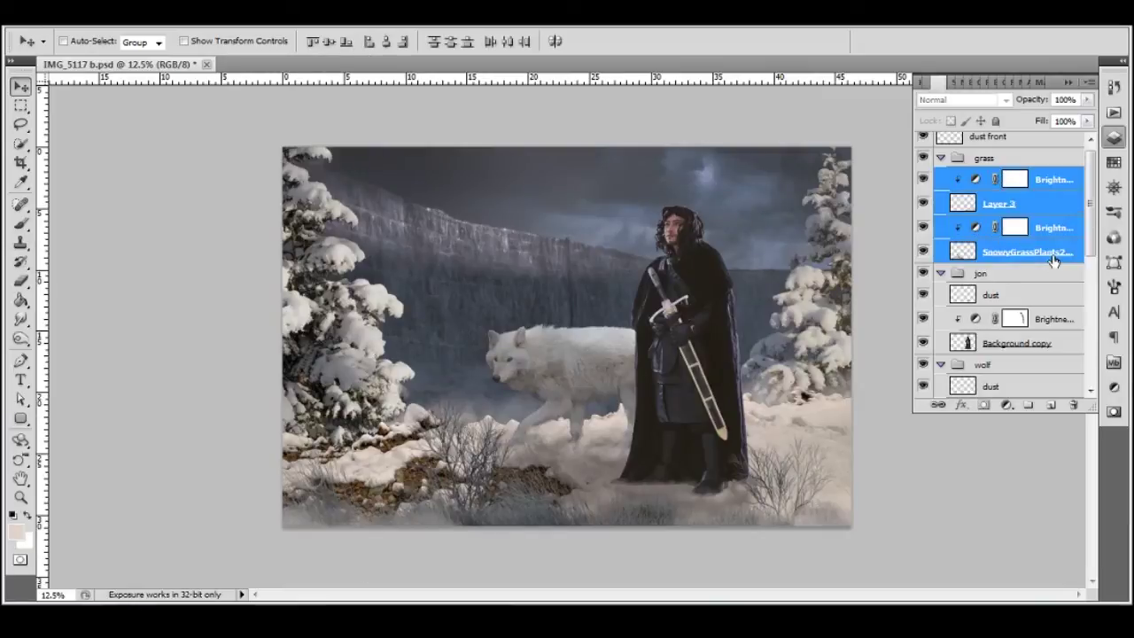
key(ctrl+e)
ctrl+click(963, 180)
key(m)
click(1006, 405)
click(1015, 223)
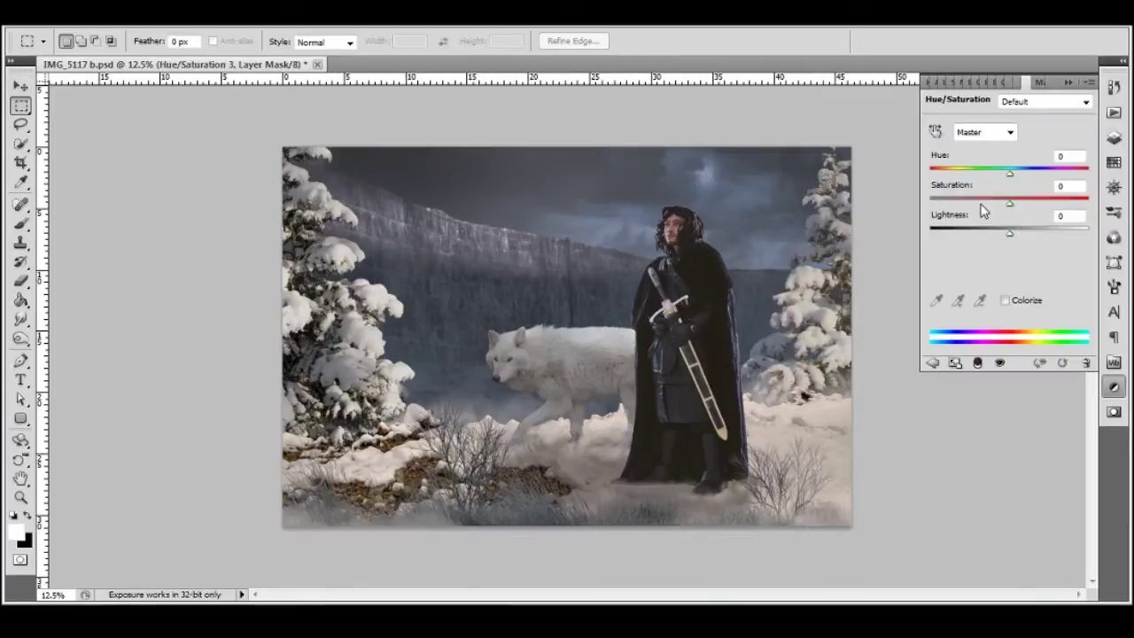
Lower the grass lightness in Hue/Saturation and duplicate the merged grass layer.
drag(1010, 232, 996, 236)
click(1114, 138)
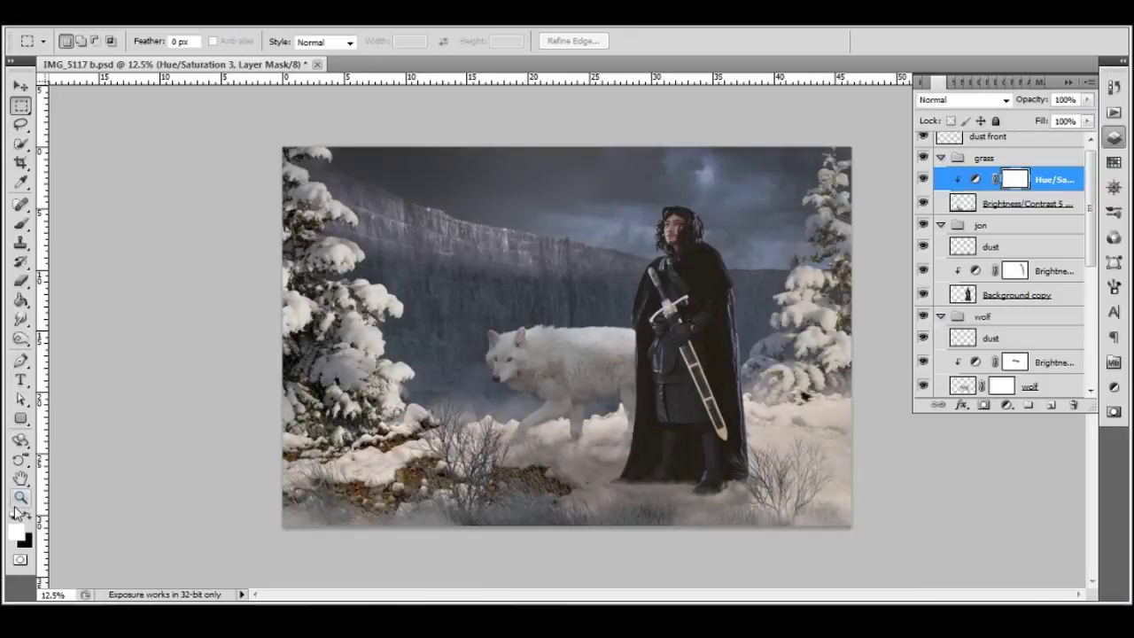
key(z)
key(ctrl+plus)
key(ctrl+minus)
click(1028, 203)
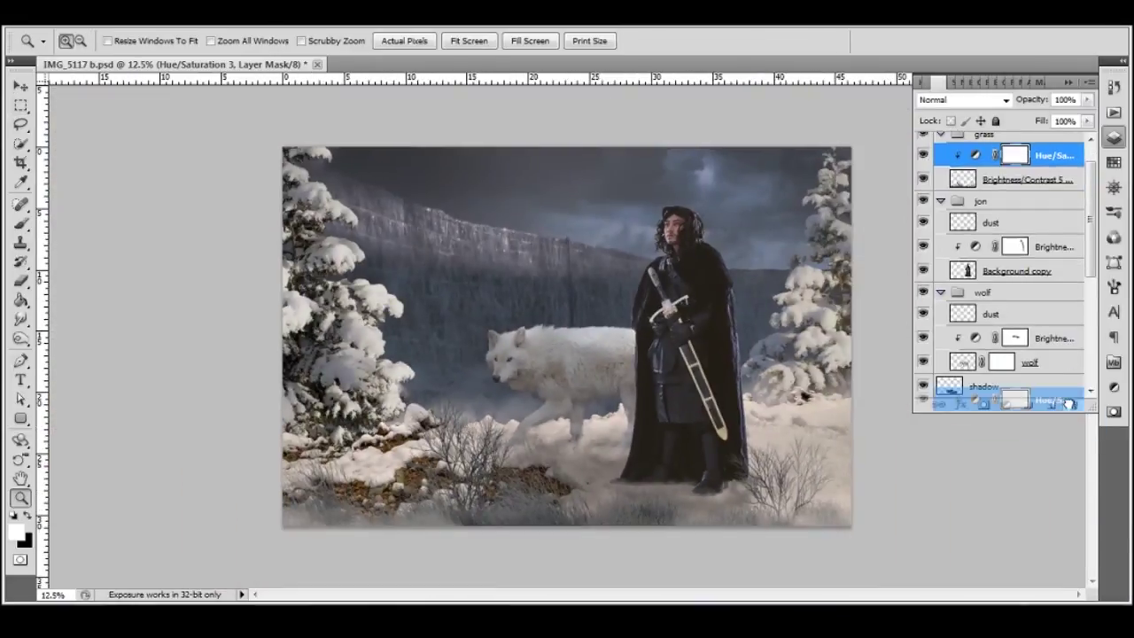
key(ctrl+j)
right_click(1020, 157)
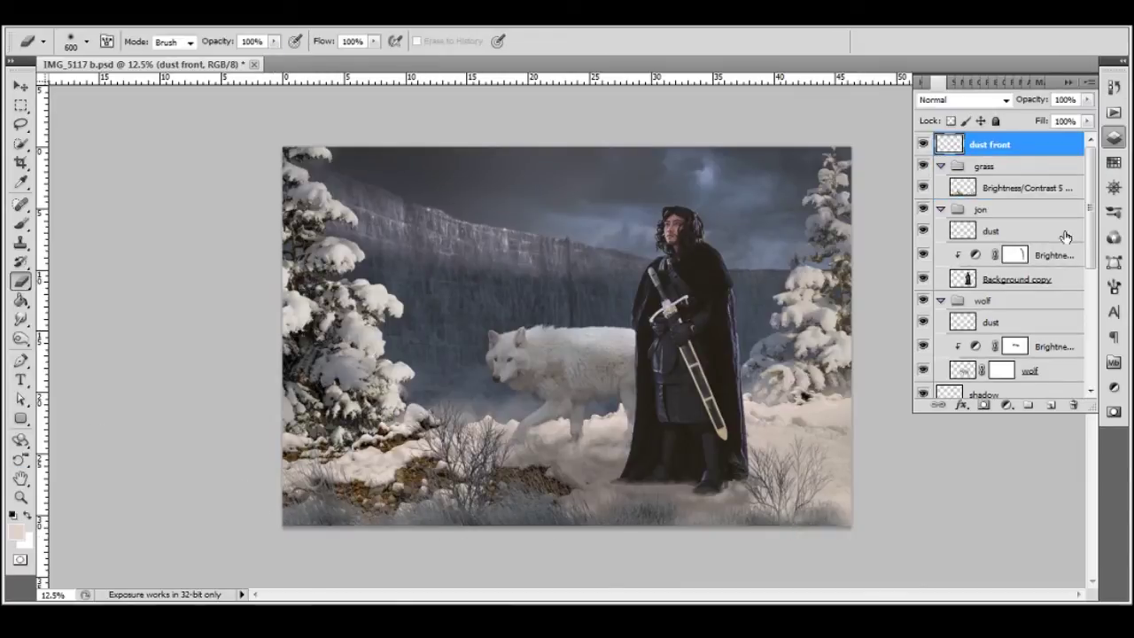
Add a Color Balance layer above dust front with highlights Green +19 and Blue +43.
click(1042, 278)
click(1033, 144)
click(1046, 246)
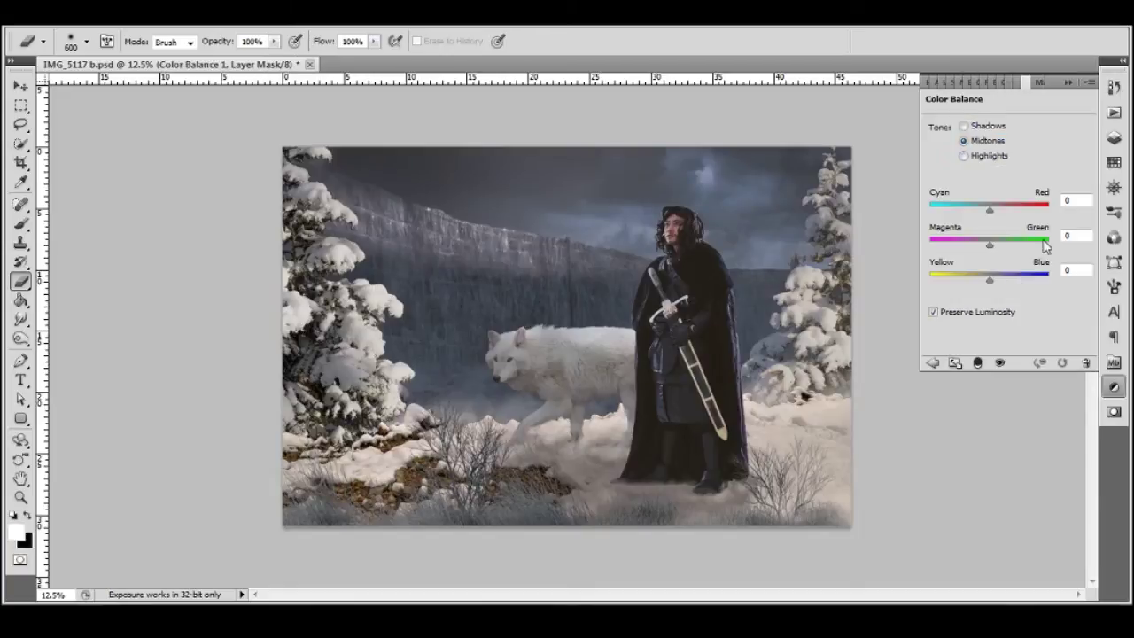
drag(990, 245, 1000, 245)
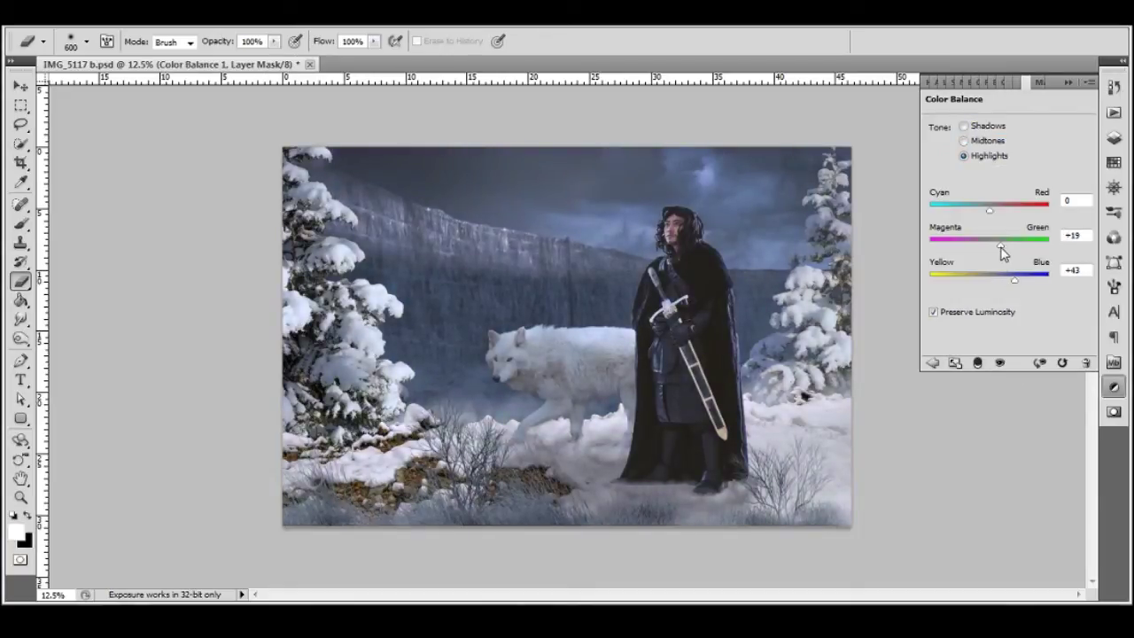
click(1114, 140)
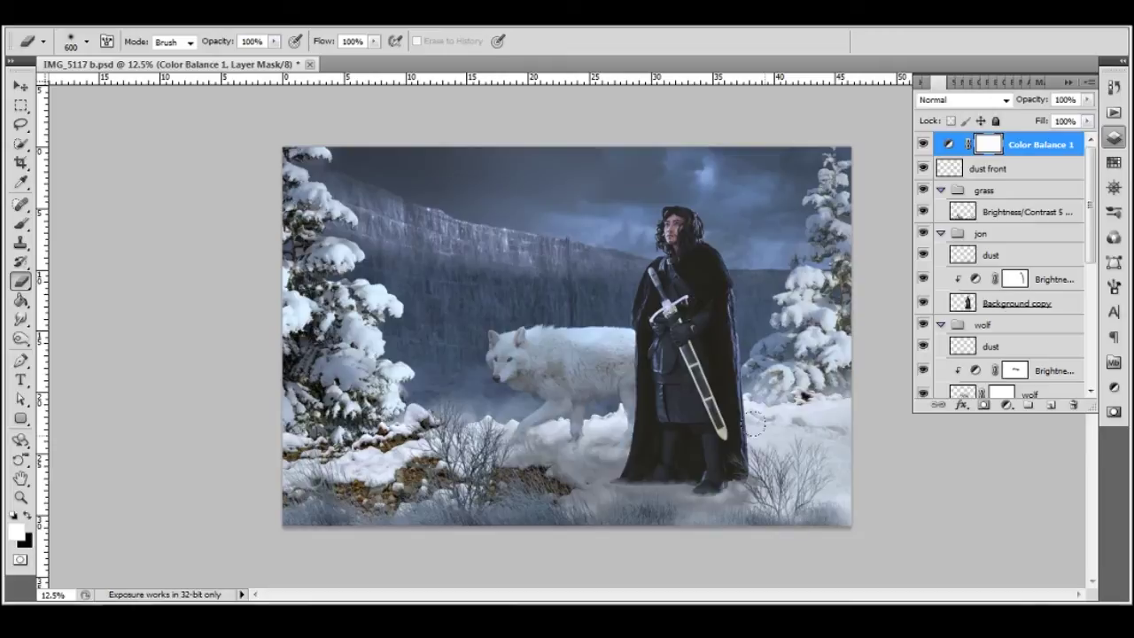
click(988, 169)
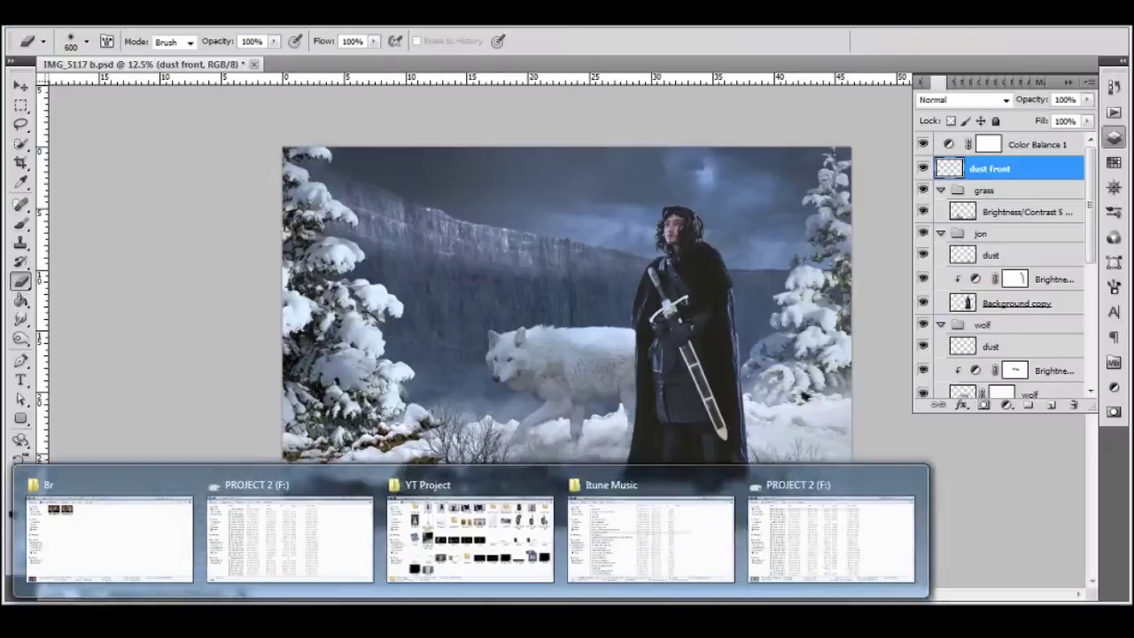
click(1019, 303)
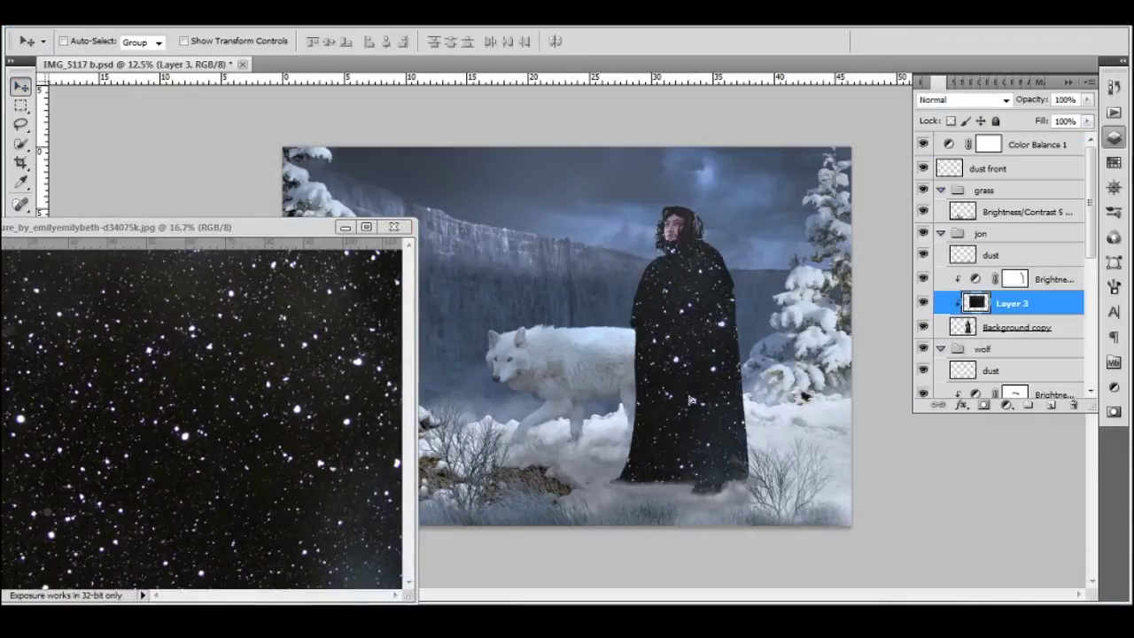
Blend the star layer in Screen mode at 49% fill and scale the snow layer to fill the canvas.
key(Return)
click(1006, 100)
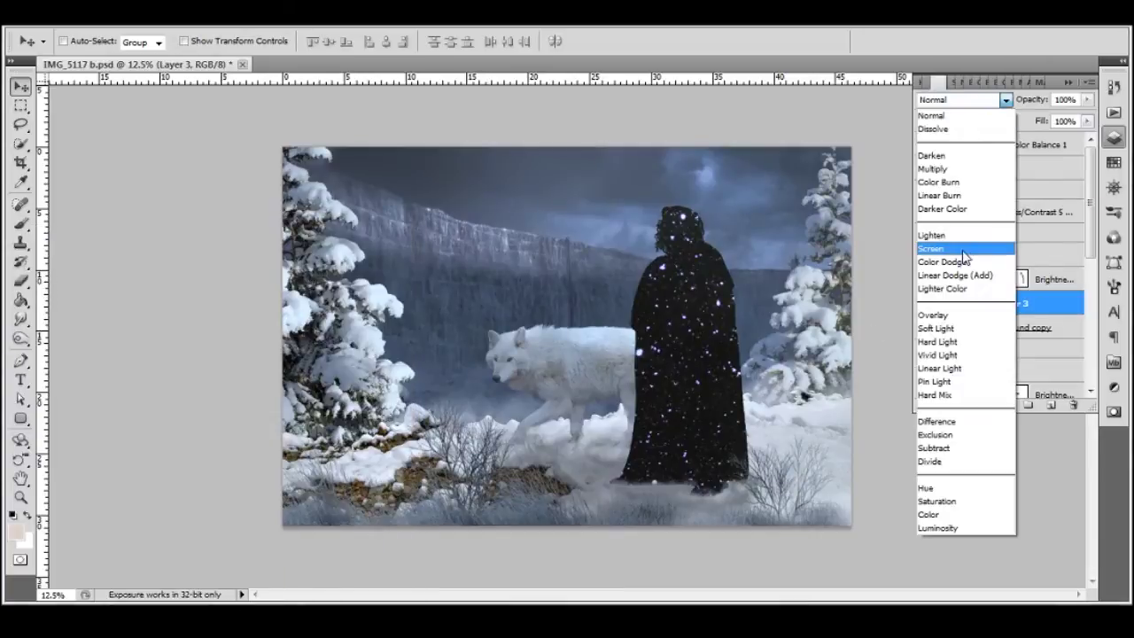
key(Down)
key(Up)
key(Up)
key(Up)
key(Up)
key(Up)
click(22, 282)
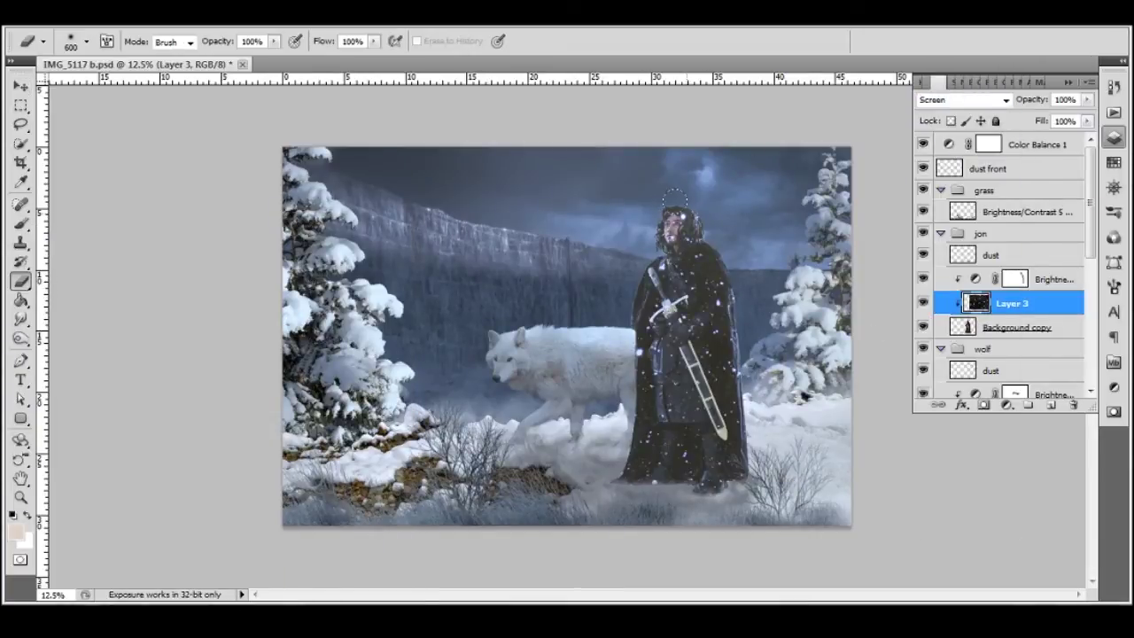
key(Down)
key(Down)
key(Down)
key(Up)
key(Up)
key(Up)
drag(1087, 120, 1055, 141)
click(1008, 306)
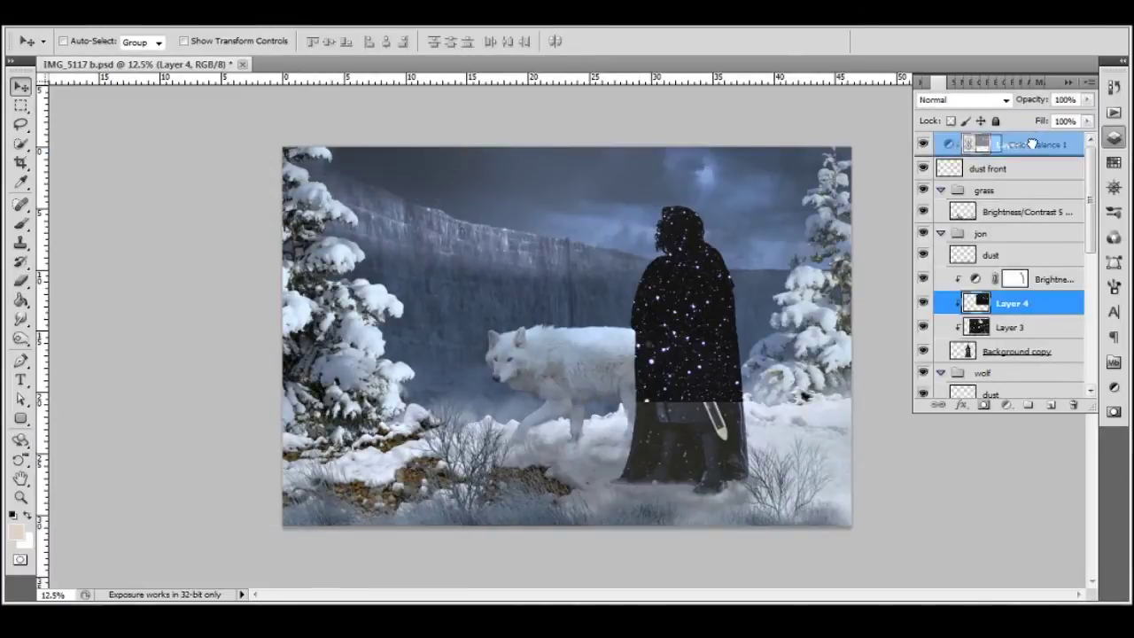
drag(768, 514, 891, 574)
key(Return)
Set the snow layer to Screen blending at 57% fill.
click(961, 99)
click(949, 236)
click(1088, 121)
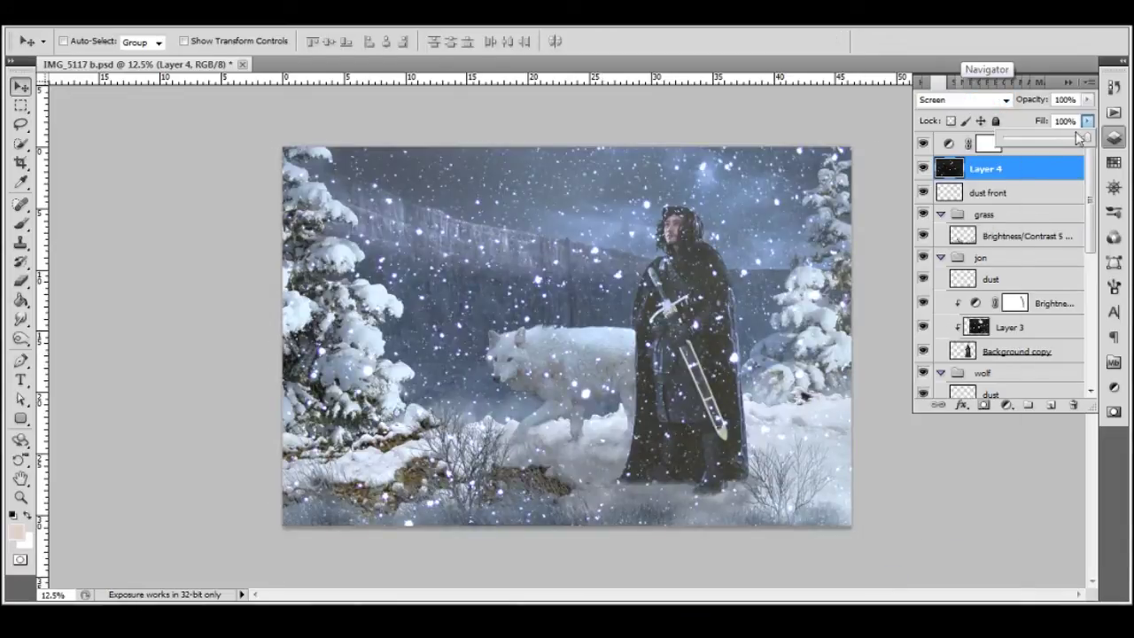
drag(1081, 142, 1053, 147)
Soften the snow with Gaussian Blur, checking the swordsman's feet, then add a layer above land.
key(z)
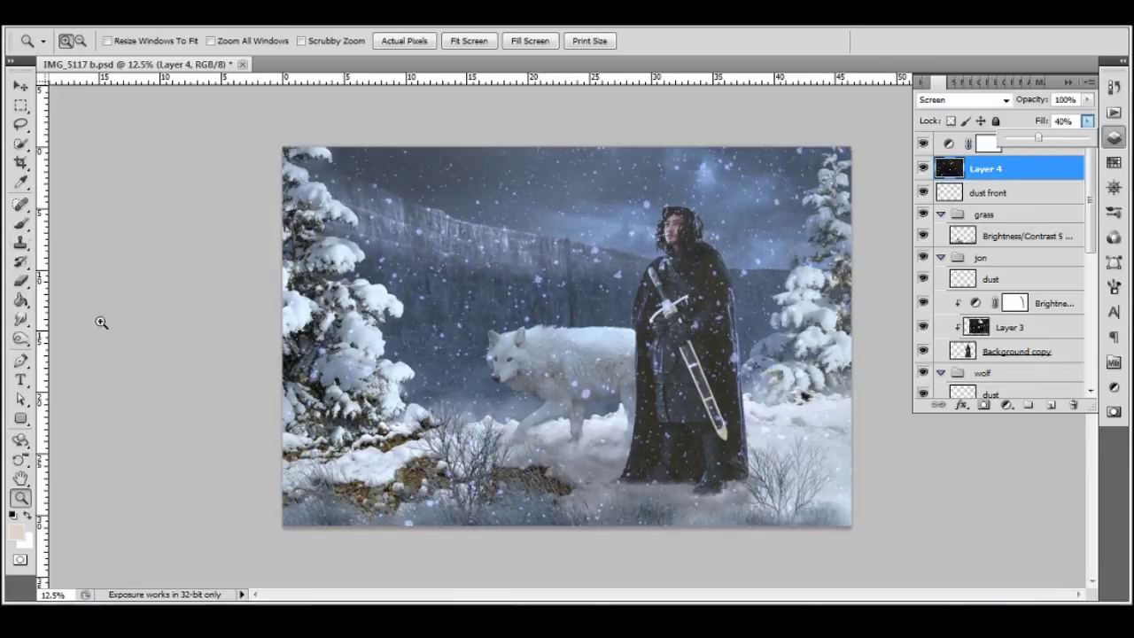
key(e)
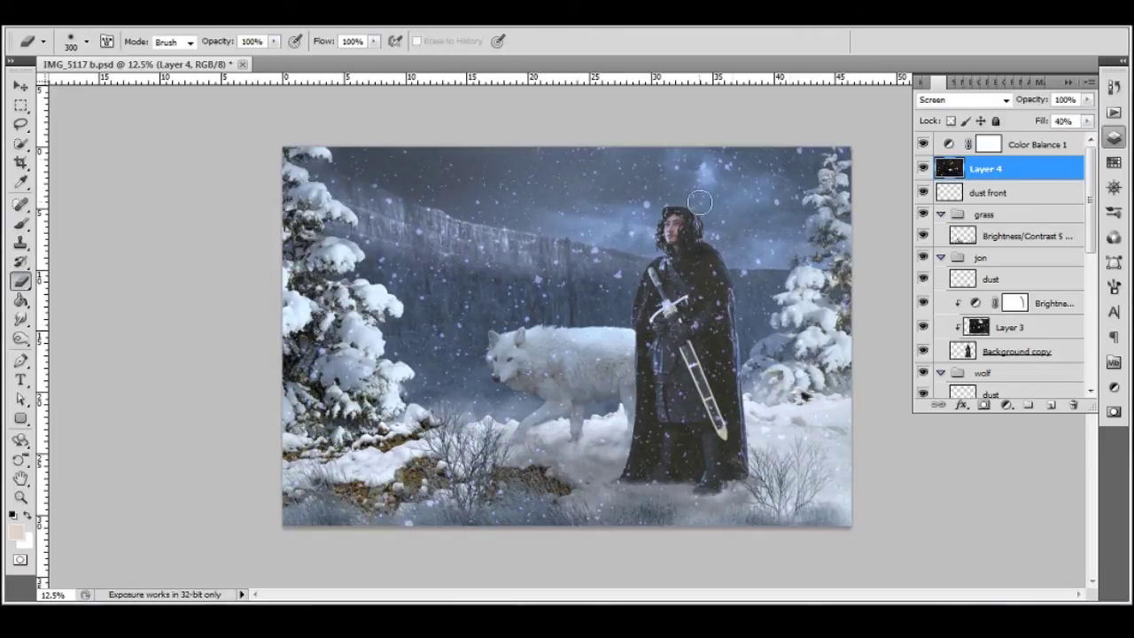
drag(599, 301, 655, 300)
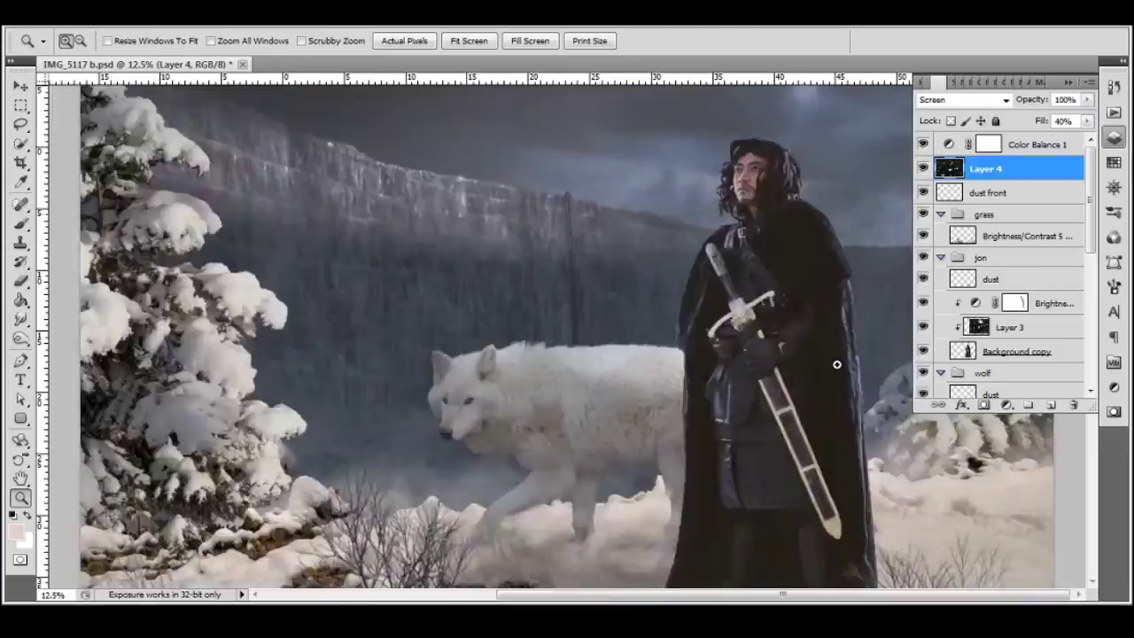
click(456, 225)
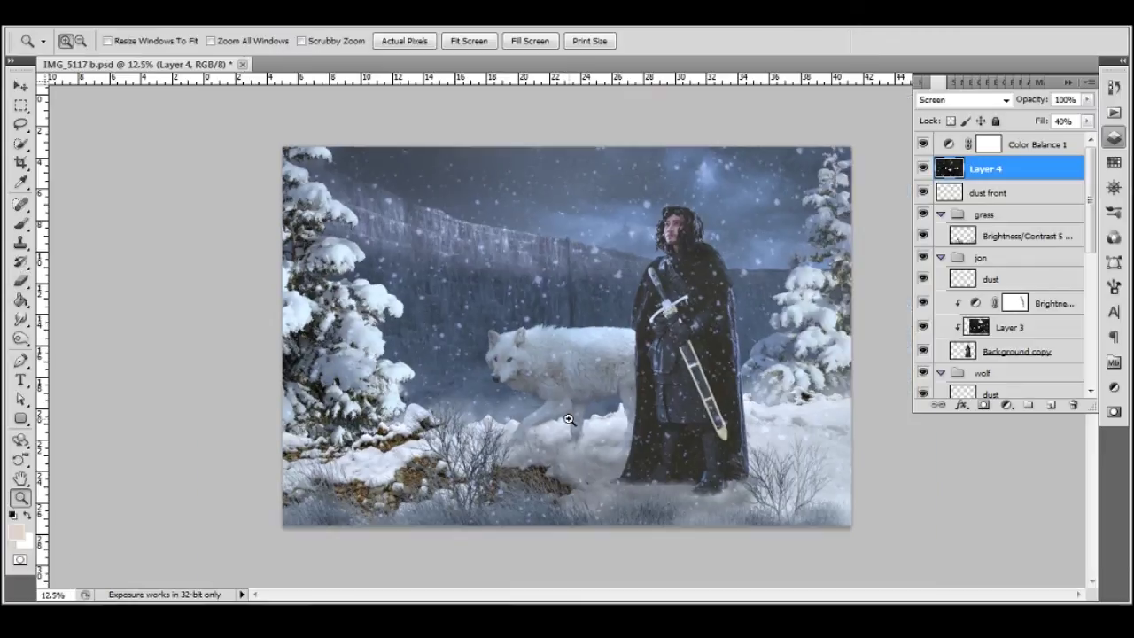
drag(567, 443, 603, 293)
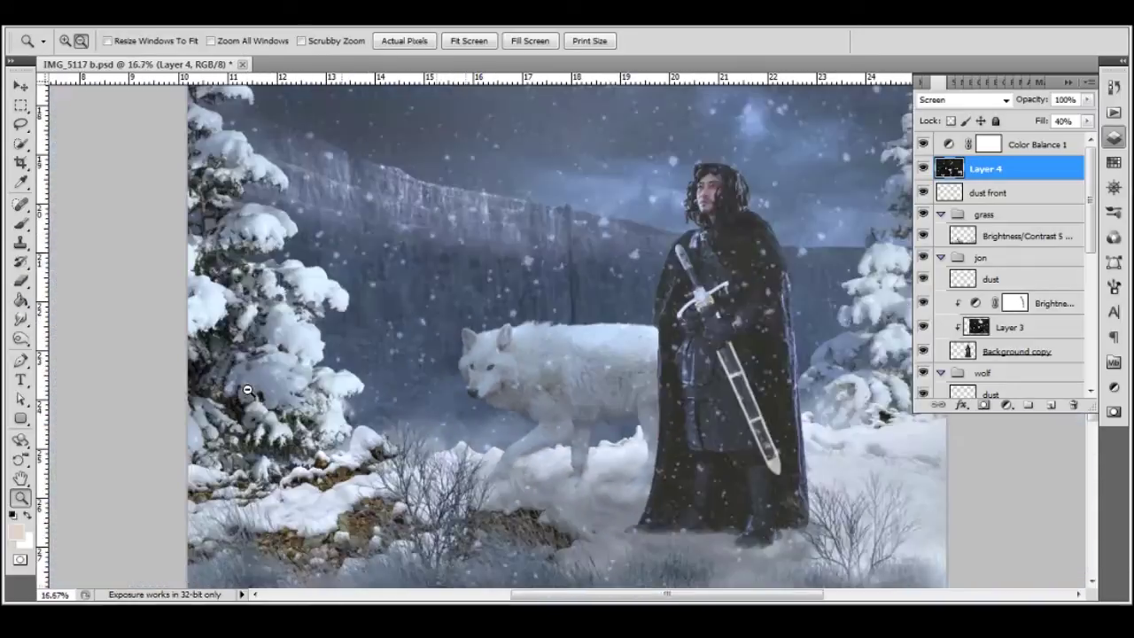
alt+click(247, 391)
scroll(1002, 266, down, 5)
click(984, 322)
click(1006, 405)
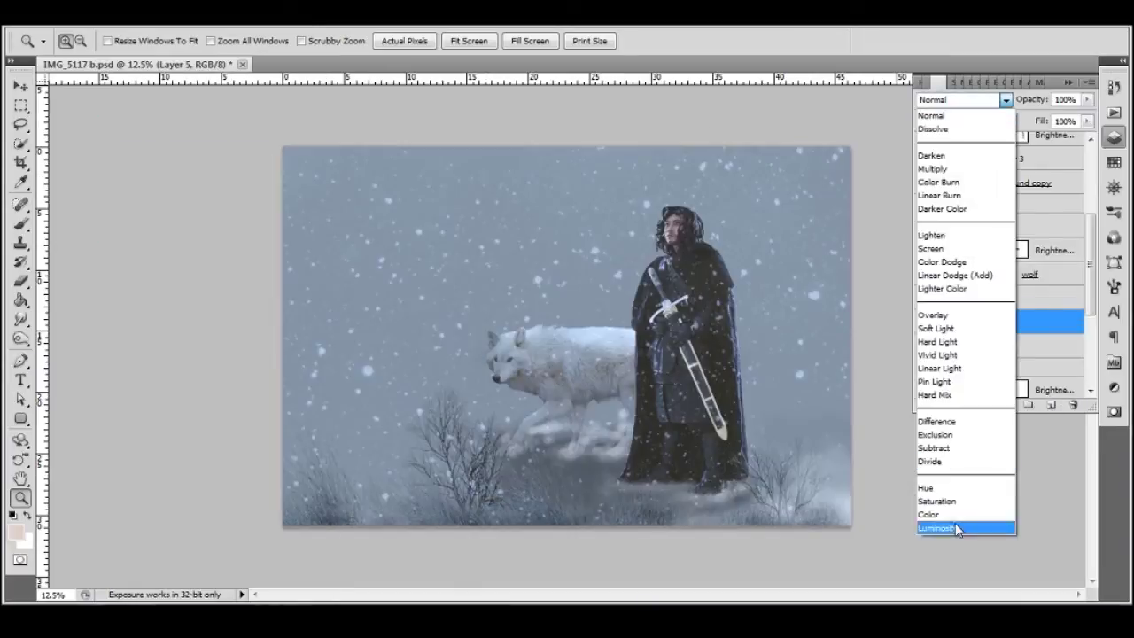
Set the gray Layer 5 to Overlay and clip it to the land layer.
click(933, 314)
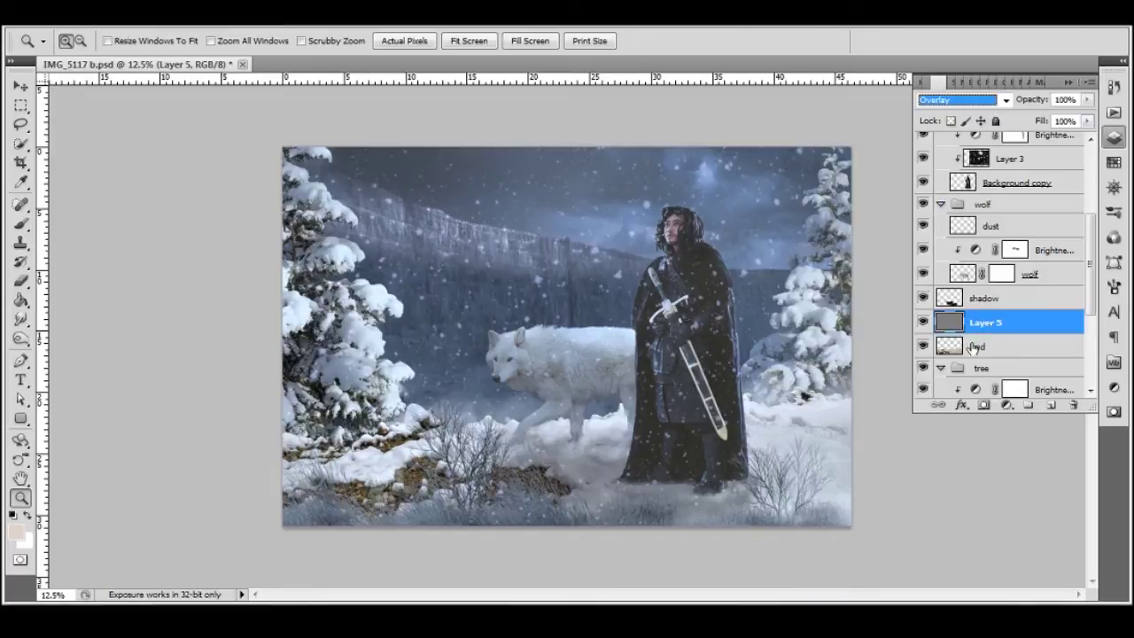
right_click(979, 328)
click(861, 400)
Paint black over the rocky lower-left ground with a larger soft brush, then add a new layer.
key(b)
click(16, 532)
click(1063, 111)
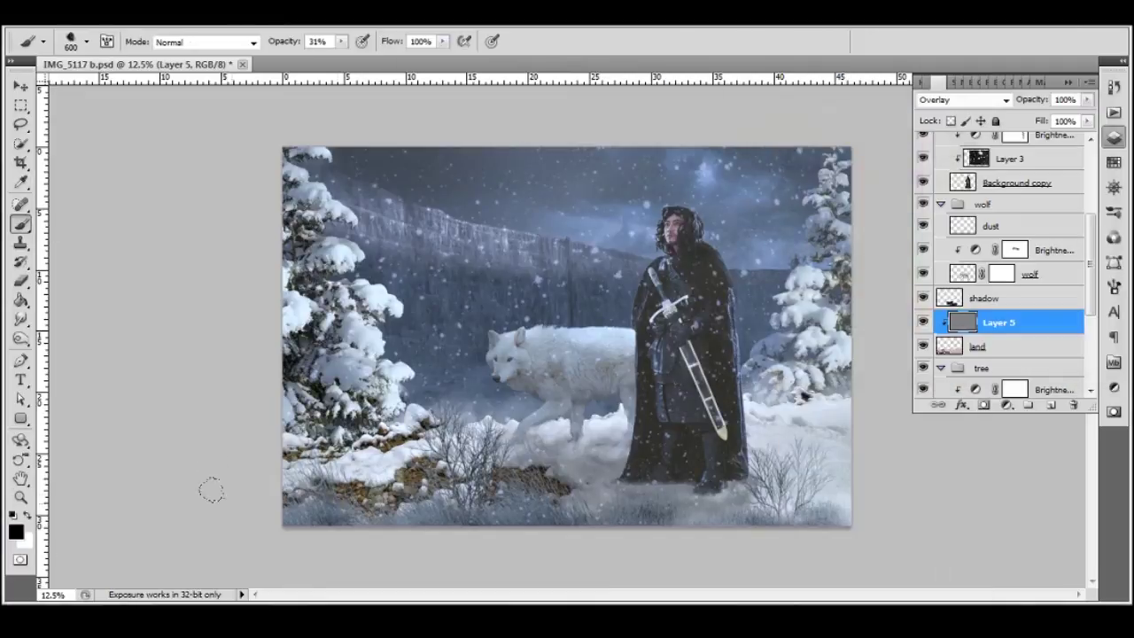
drag(213, 467, 391, 490)
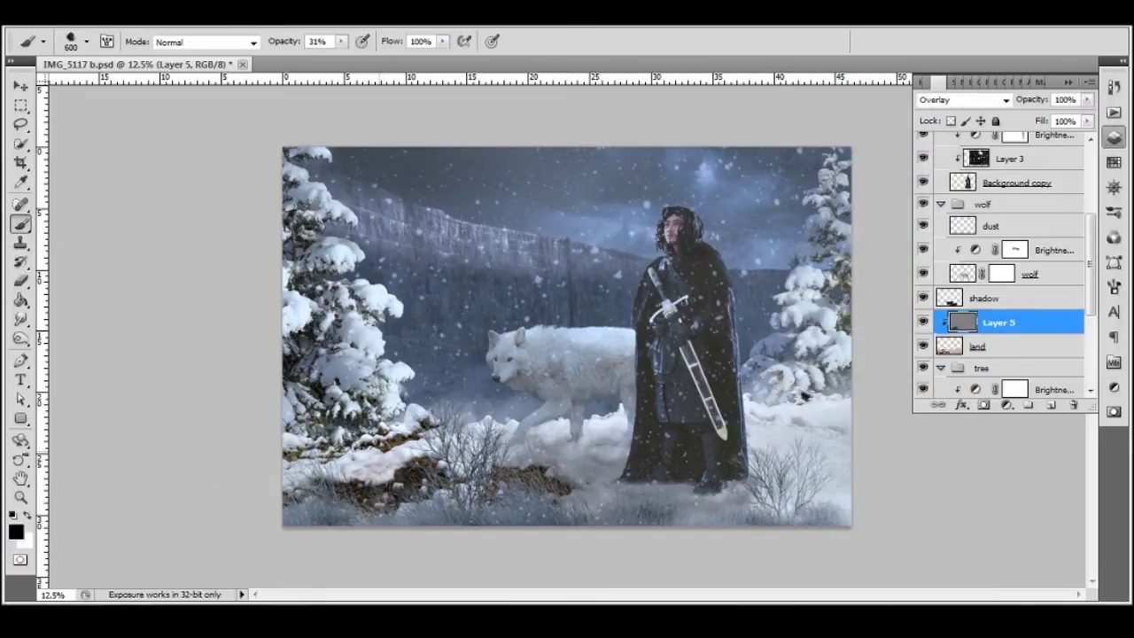
click(86, 41)
double_click(53, 164)
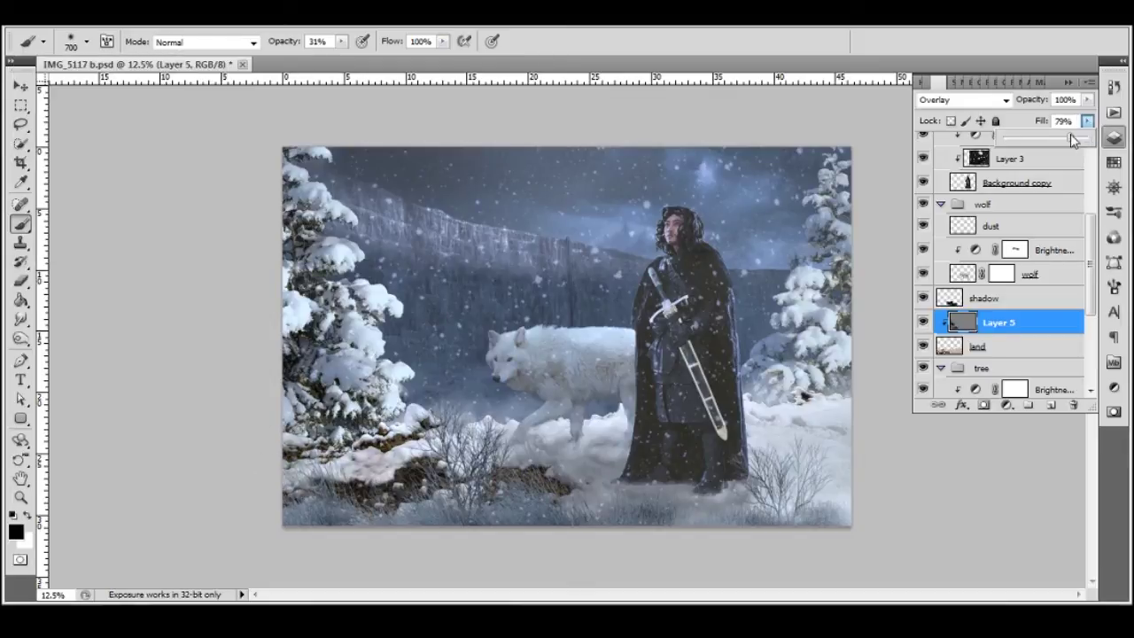
click(1051, 405)
Make Layer 6 in the tree group a 50% gray Overlay layer and paint black over the left tree.
drag(1001, 152, 1001, 263)
key(shift+F5)
key(Return)
click(1006, 100)
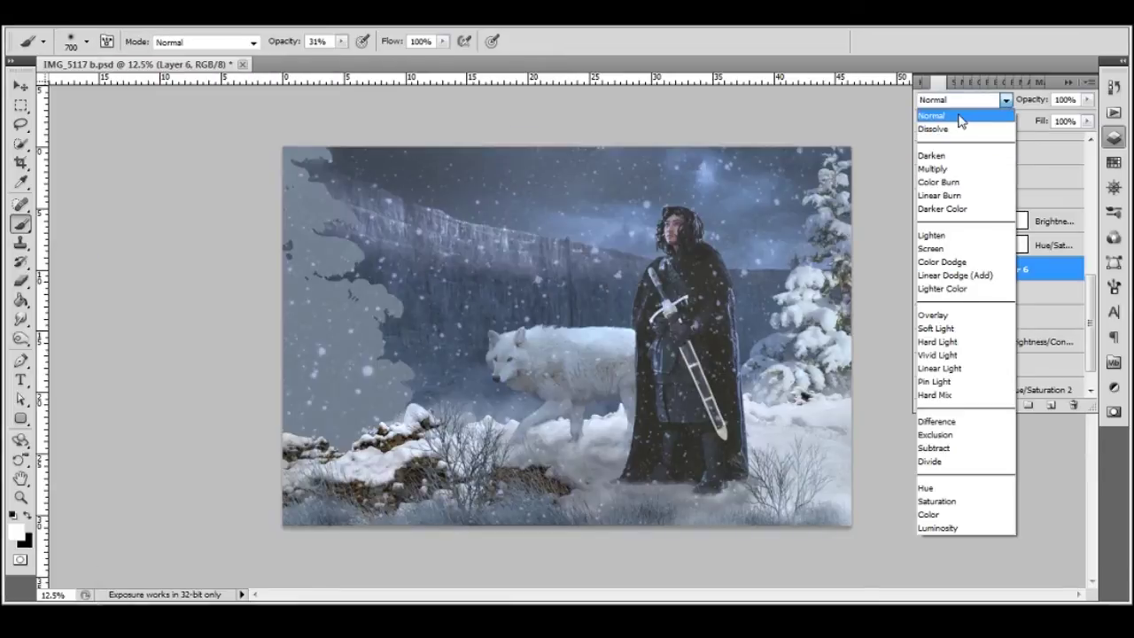
click(932, 315)
key(x)
mouse_move(301, 343)
mouse_down()
mouse_move(292, 257)
mouse_move(274, 434)
mouse_up()
Add a clipped Layer 7 above Layer 6.
click(970, 150)
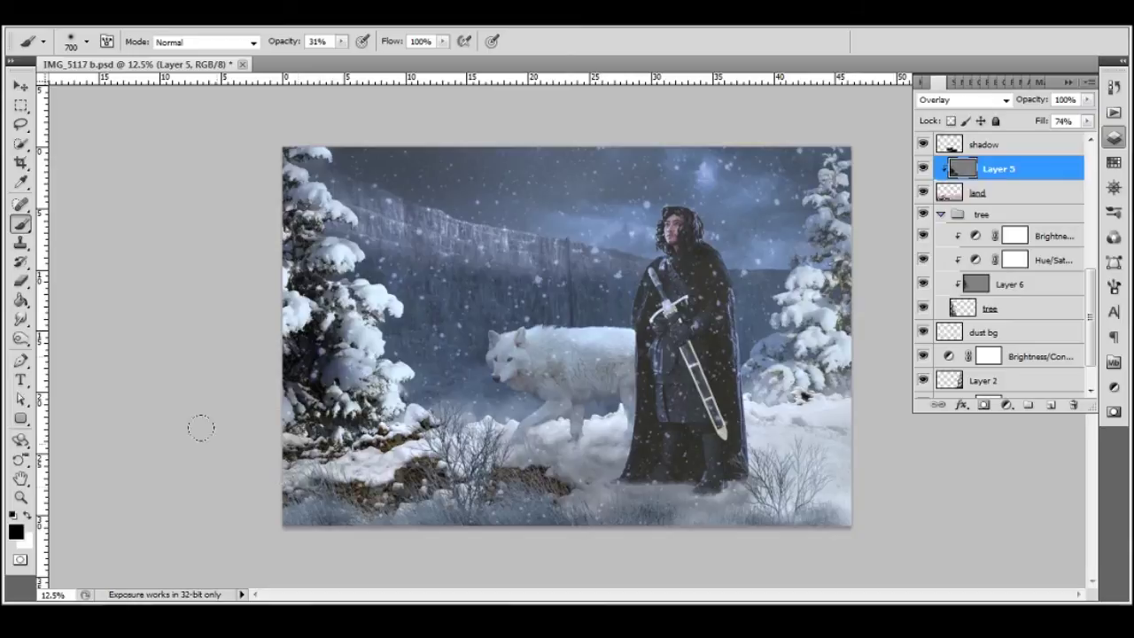
click(1000, 295)
key(ctrl+shift+alt+n)
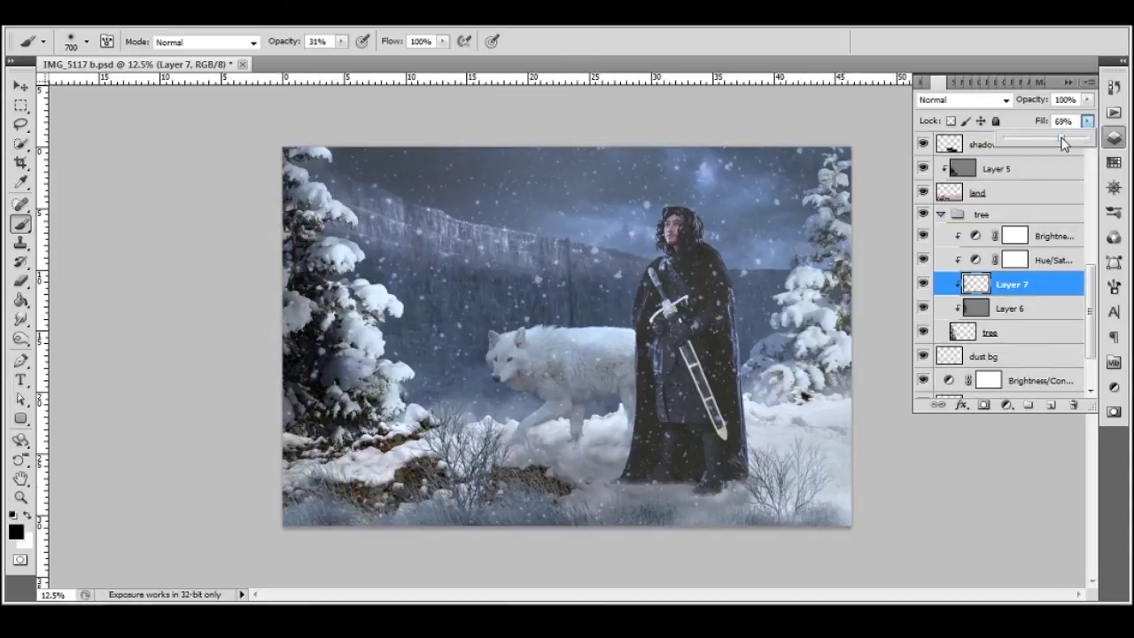
Fade the shadow layer under the wolf and swordsman to 40% fill.
click(1028, 144)
click(1088, 121)
mouse_move(1007, 137)
mouse_down()
mouse_move(1089, 137)
mouse_move(1038, 137)
mouse_move(1043, 129)
mouse_up()
click(1010, 283)
click(1028, 144)
Raise the shadow layer's fill to 42% and zoom out to the whole image.
key(z)
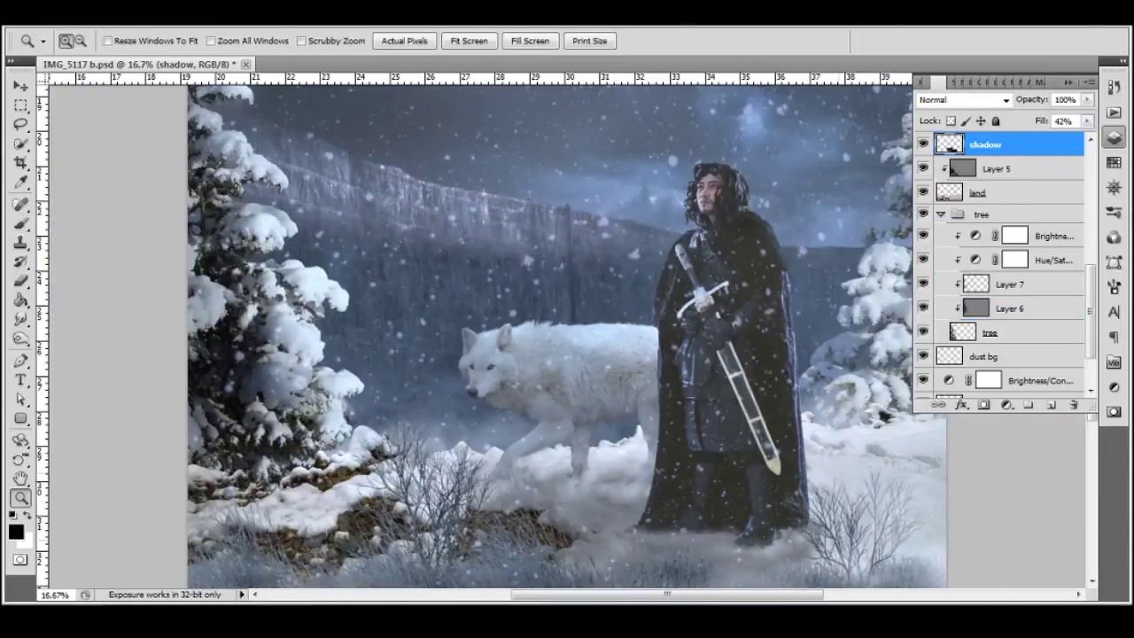
key(ctrl+minus)
key(b)
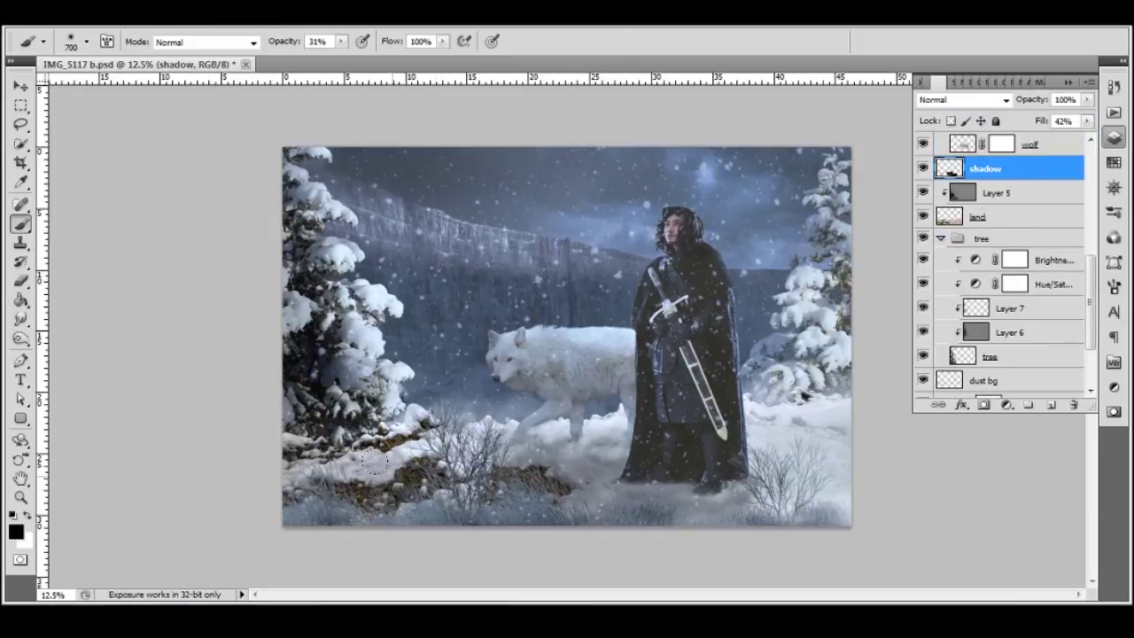
scroll(1022, 277, down, 2)
scroll(1019, 266, up, 5)
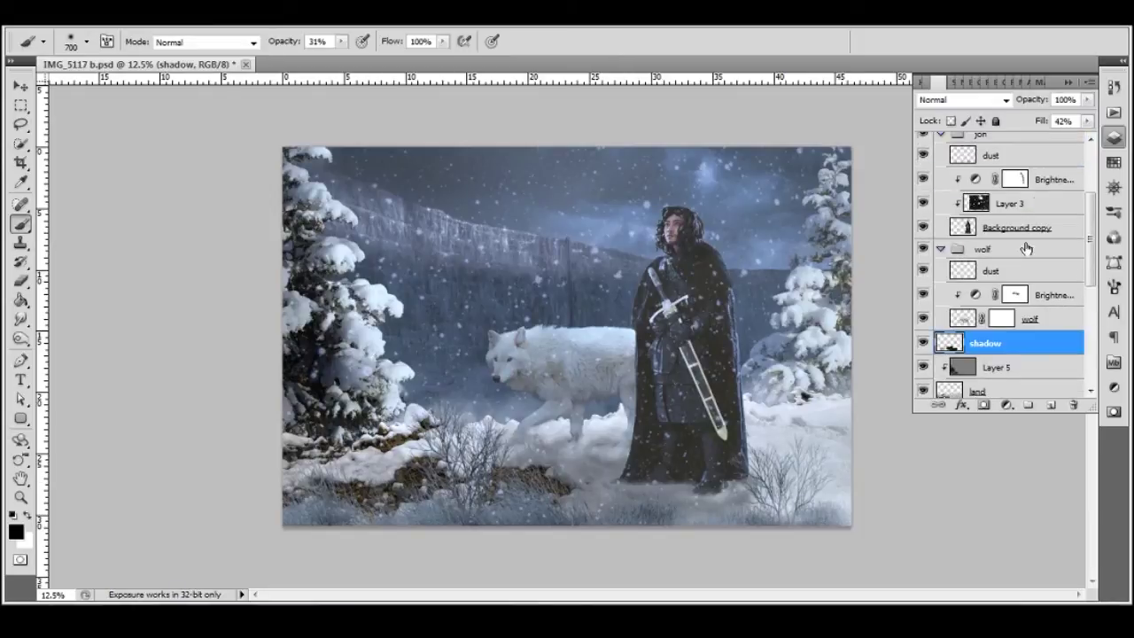
Zoom in to inspect the swordsman's boots, zoom back out, and select the dust bg layer.
click(975, 156)
click(22, 280)
key(z)
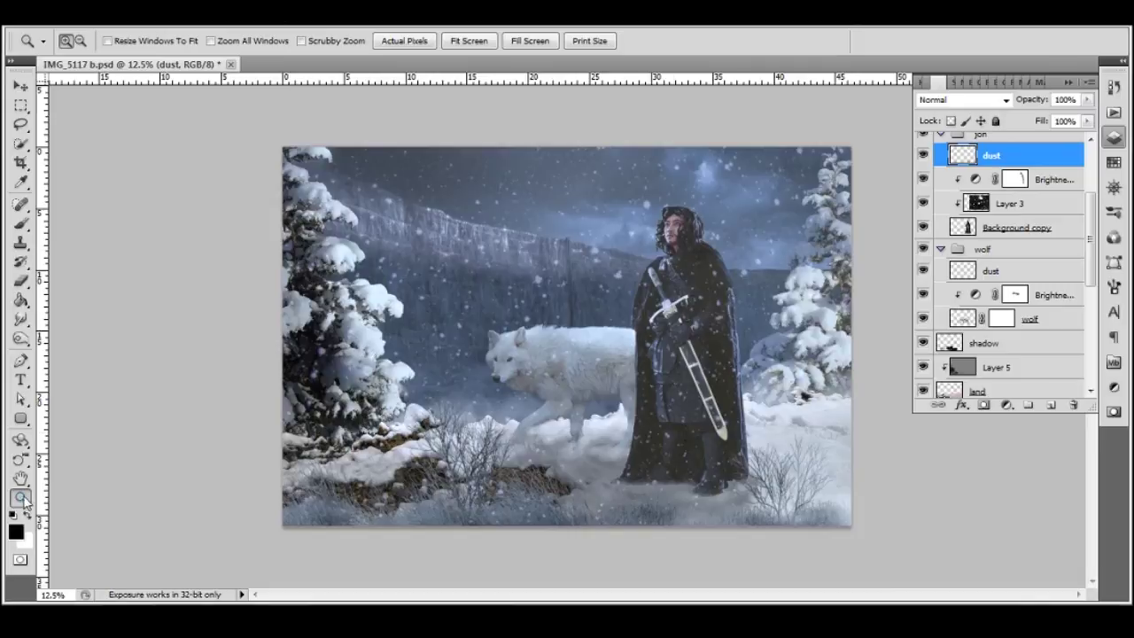
drag(642, 426, 825, 523)
drag(337, 366, 627, 365)
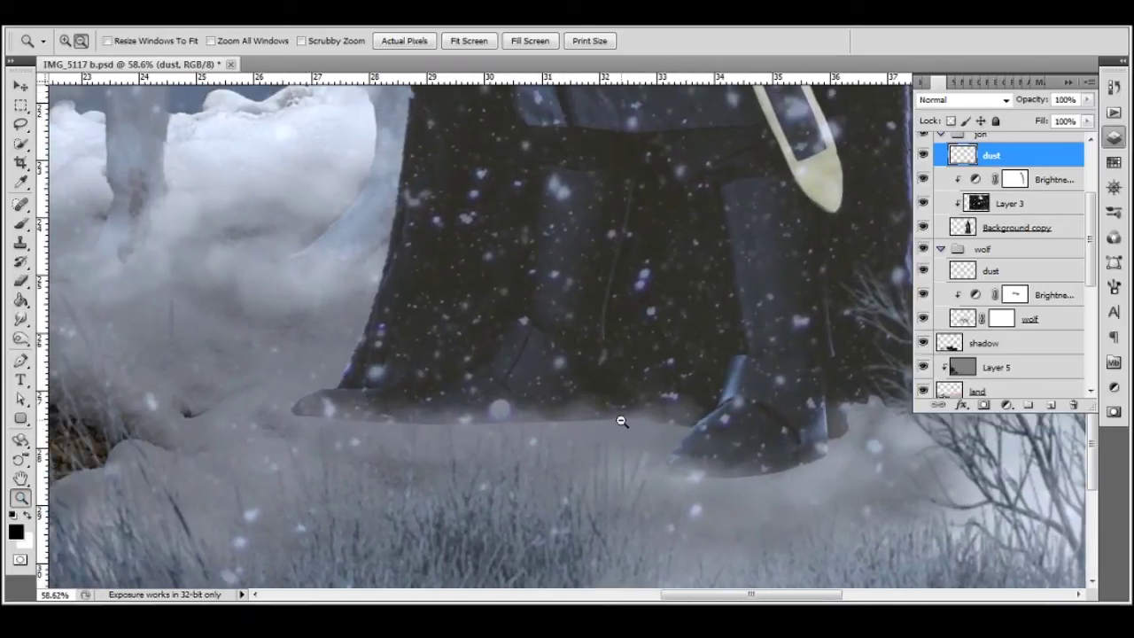
key(ctrl+minus)
key(ctrl+minus)
key(ctrl+minus)
scroll(1039, 259, down, 5)
click(984, 290)
Copy a rectangle of ground snow from the land layer onto a new Layer 8.
key(m)
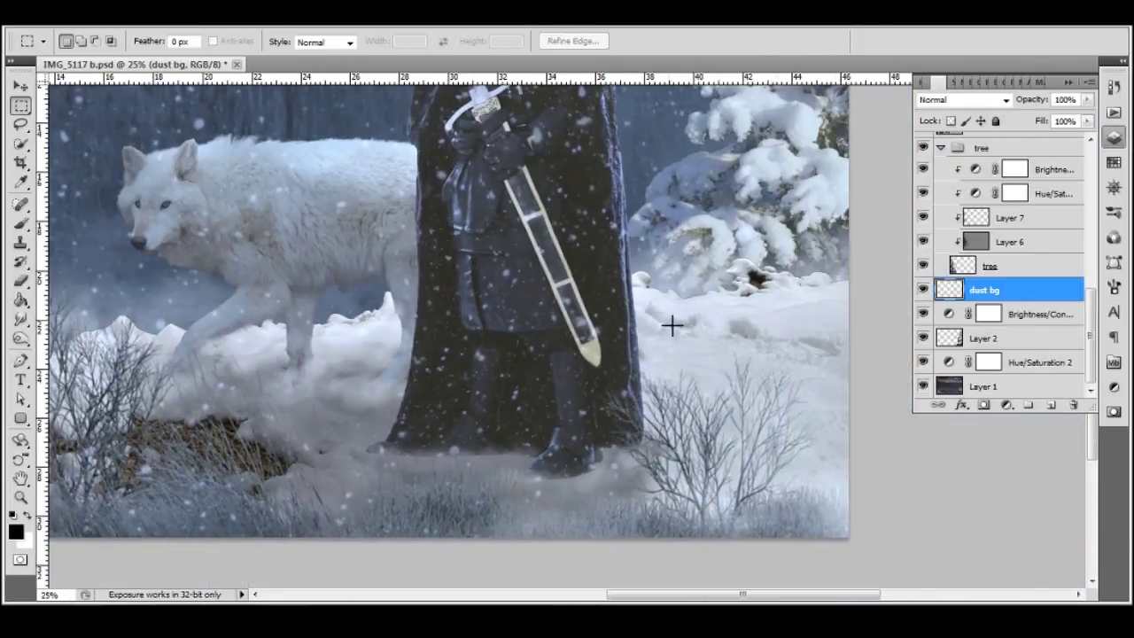
scroll(1096, 371, up, 3)
click(978, 309)
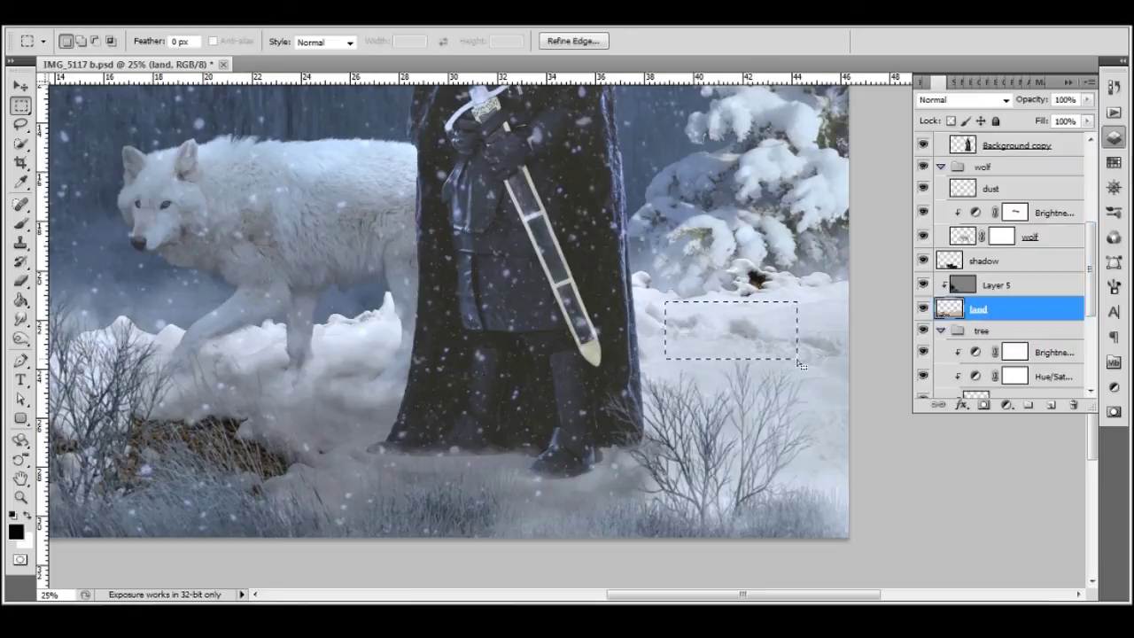
key(ctrl+j)
drag(978, 309, 1006, 205)
Move Layer 8 into the jon group and place the snow patch under the boots.
key(v)
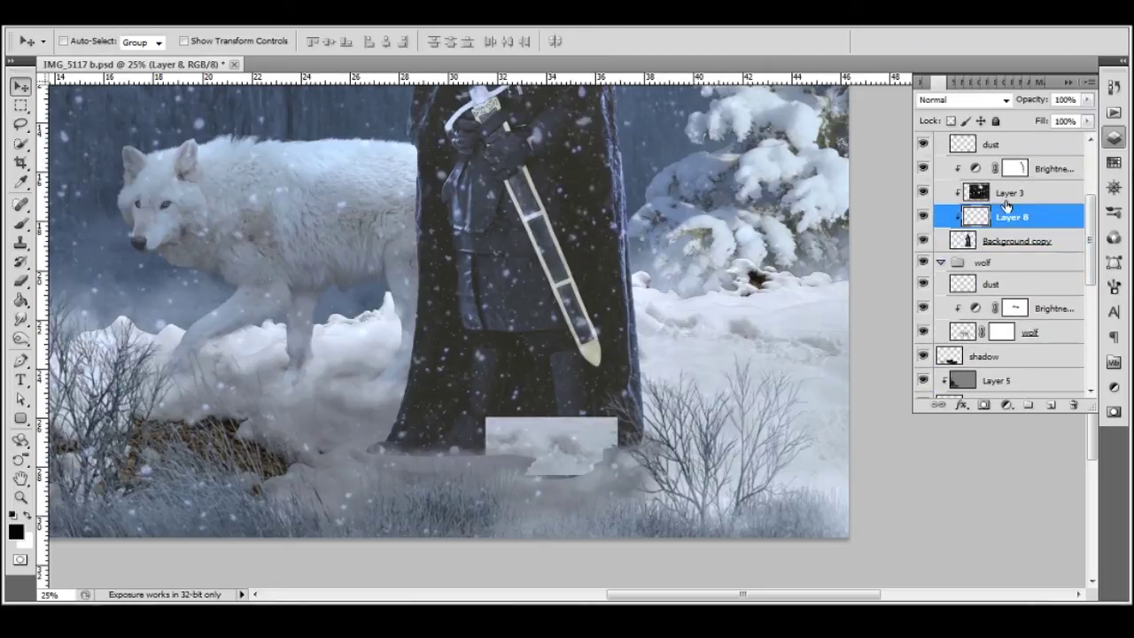
scroll(1007, 206, up, 2)
drag(1022, 261, 1010, 182)
mouse_move(593, 463)
mouse_down()
mouse_move(583, 498)
mouse_move(625, 479)
mouse_move(620, 497)
mouse_up()
key(ctrl+t)
key(Return)
Erase the snow patch's top-left edge softly and nudge it down beneath the boot.
key(z)
key(b)
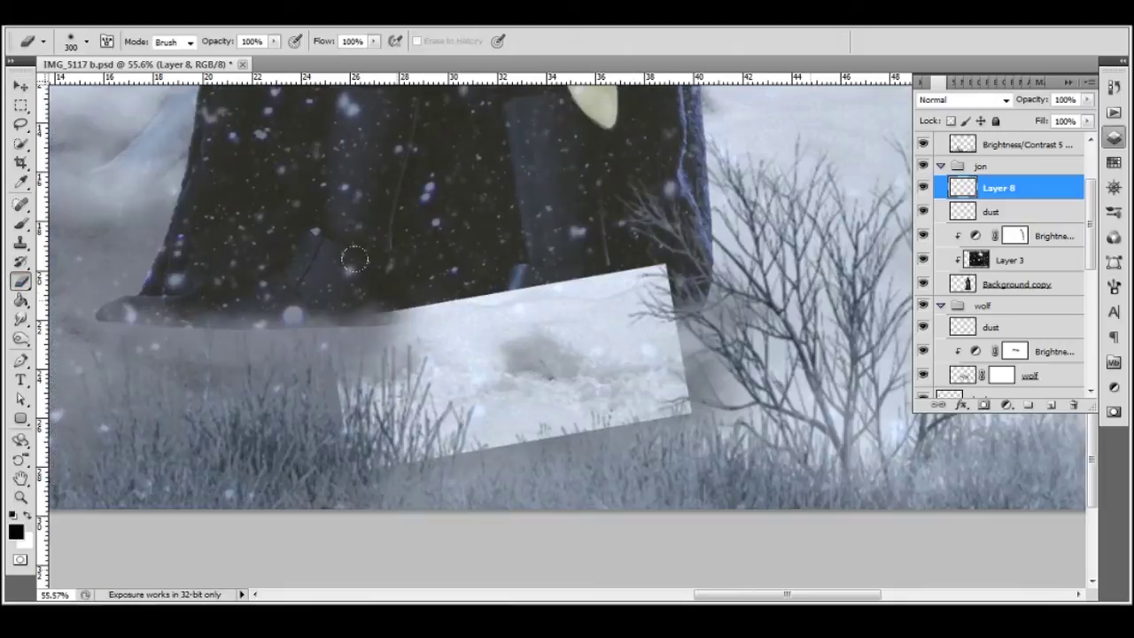
key(o)
click(20, 280)
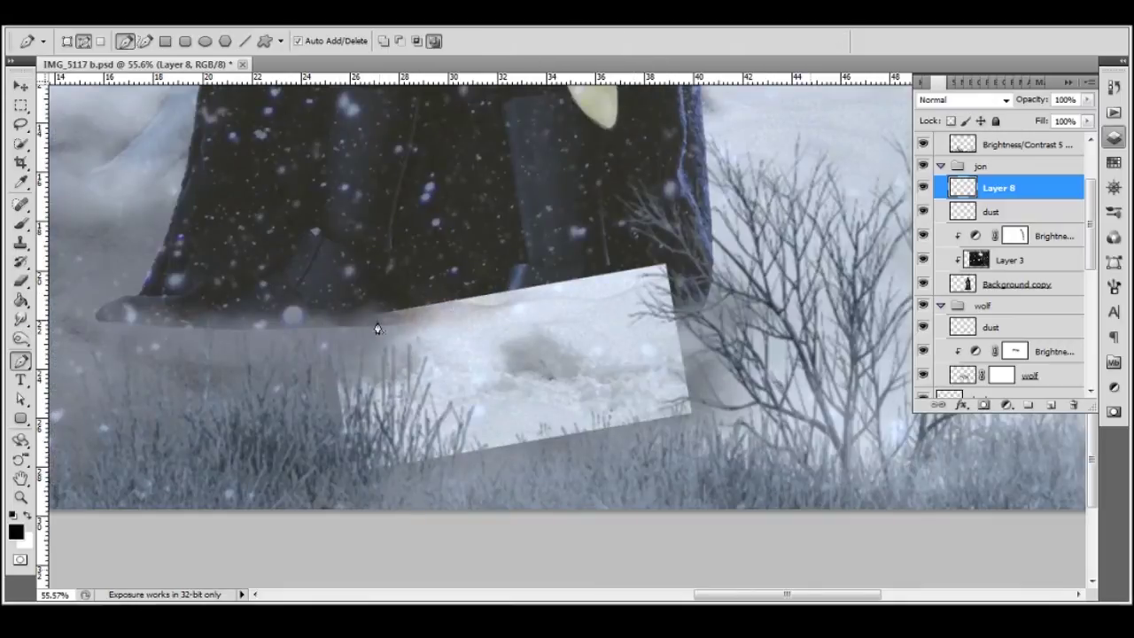
mouse_move(390, 312)
mouse_down()
mouse_move(664, 274)
mouse_move(683, 390)
mouse_move(361, 390)
mouse_move(461, 350)
mouse_up()
key(bracketleft)
key(v)
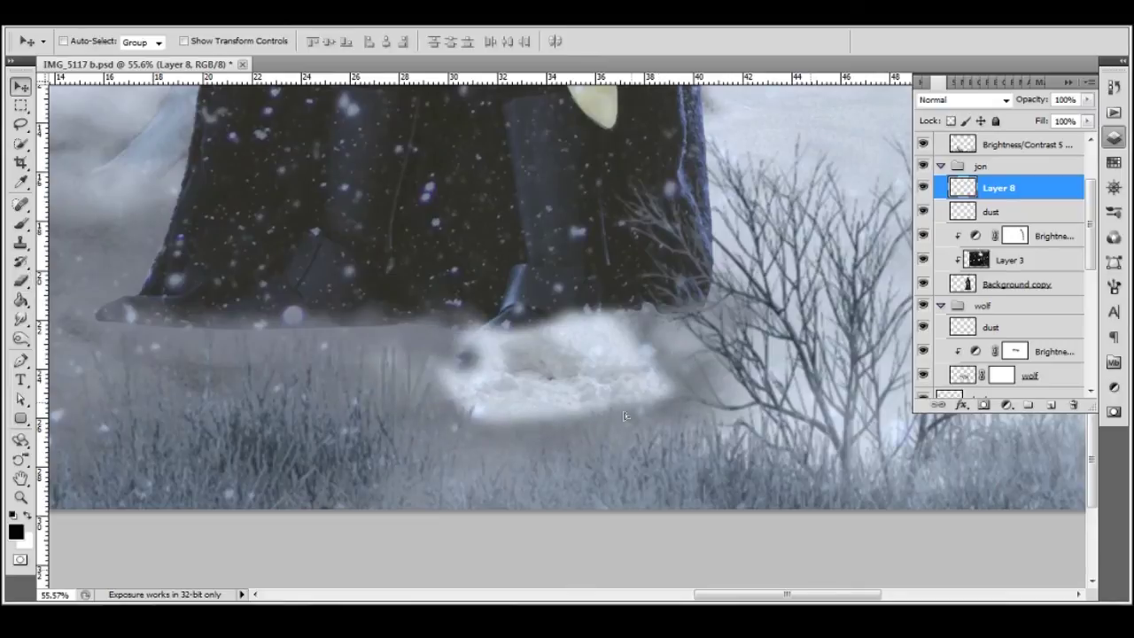
drag(671, 398, 664, 439)
Darken the snow patch with a clipped Brightness/Contrast at brightness -45, contrast -57.
click(998, 407)
click(977, 121)
mouse_move(983, 144)
mouse_down()
mouse_move(949, 149)
mouse_move(969, 181)
mouse_up()
click(1114, 136)
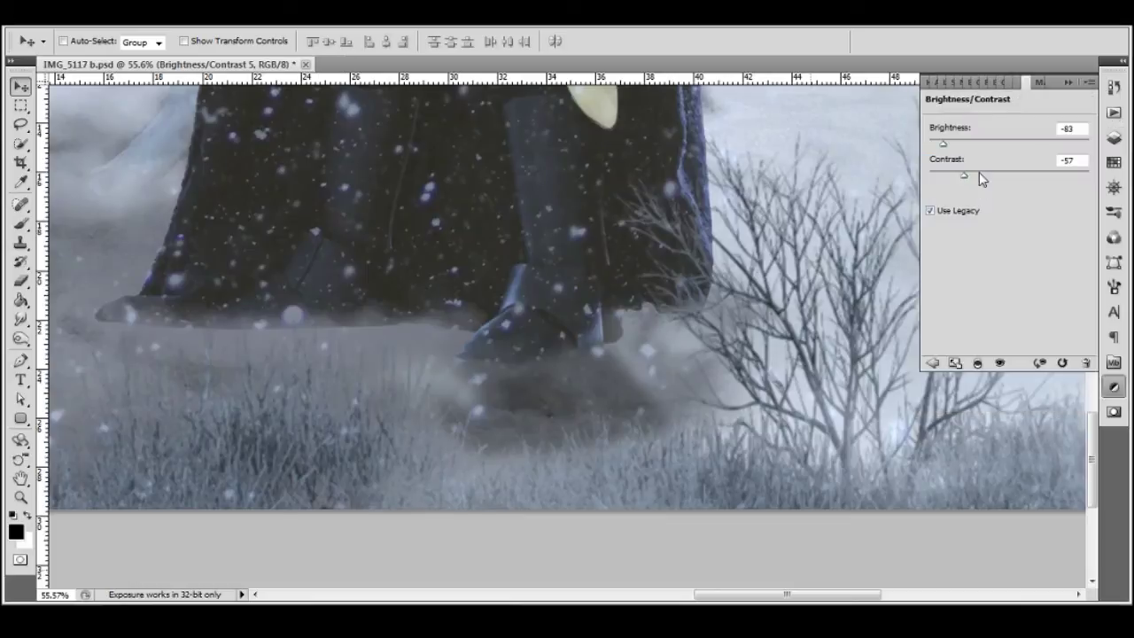
drag(949, 141, 975, 146)
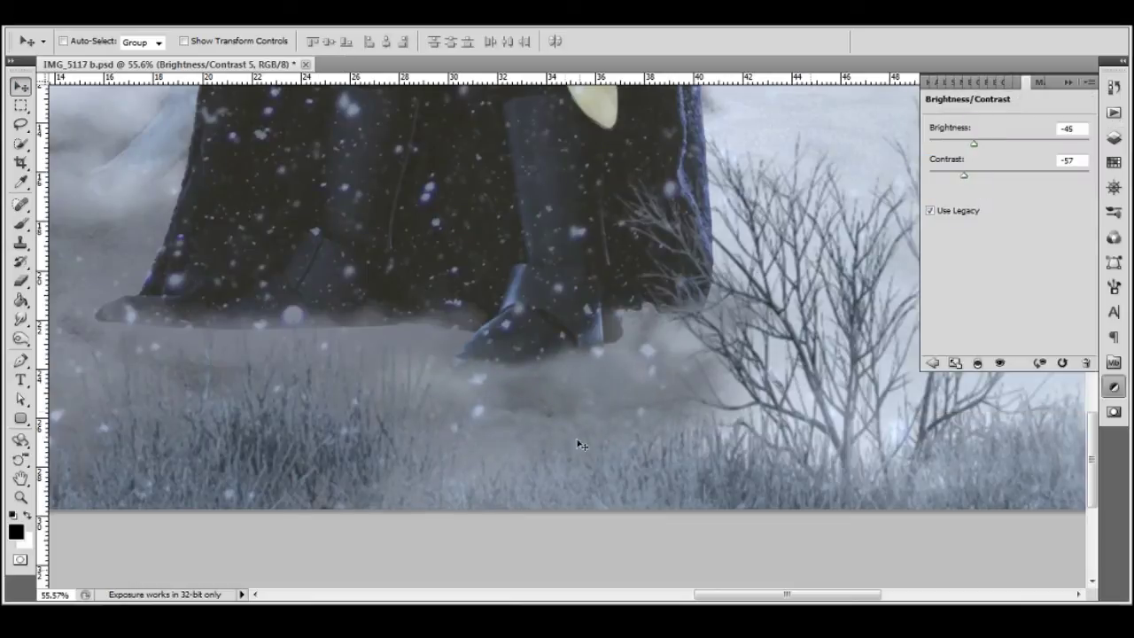
click(1114, 138)
right_click(1046, 187)
click(1000, 393)
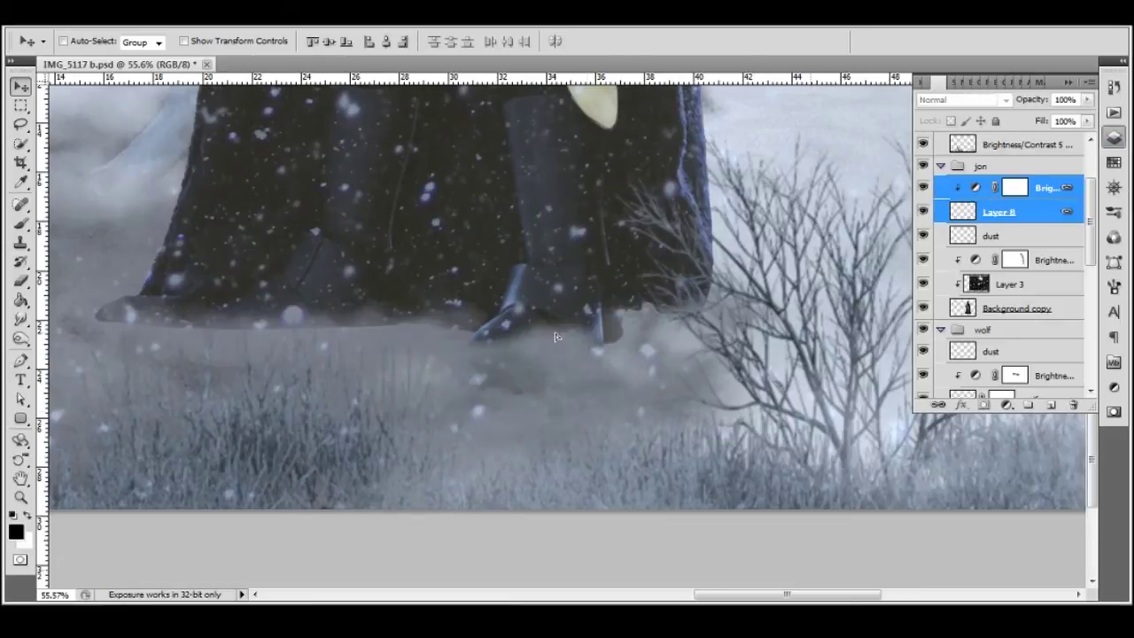
Enlarge and tilt the Layer 8 snow patch under the boots.
key(e)
key(alt+bracketleft)
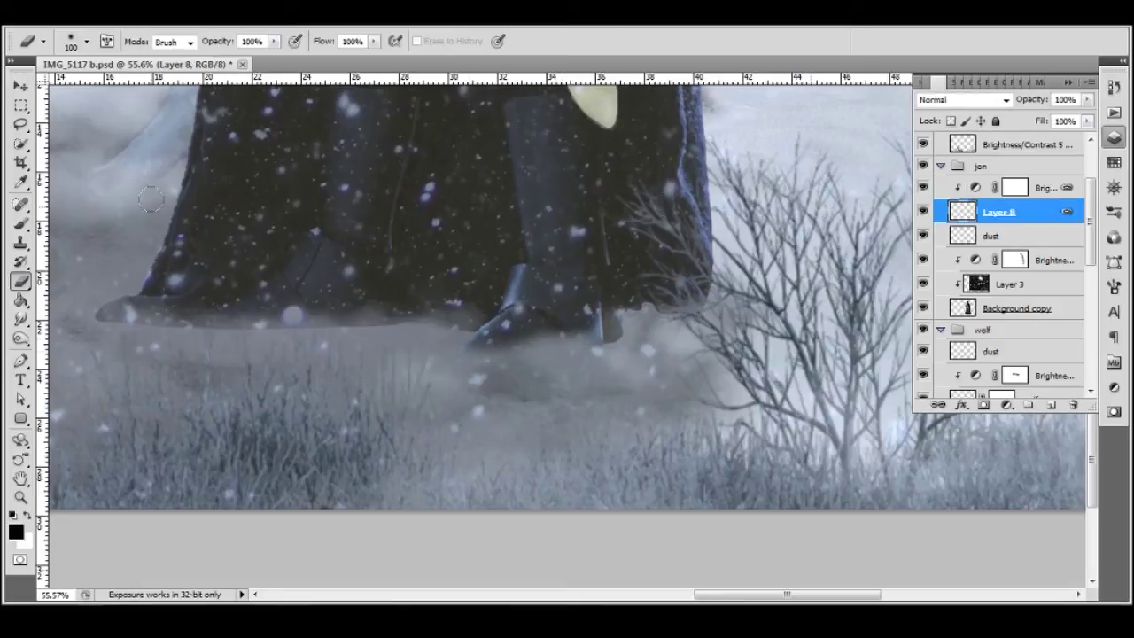
key(ctrl+t)
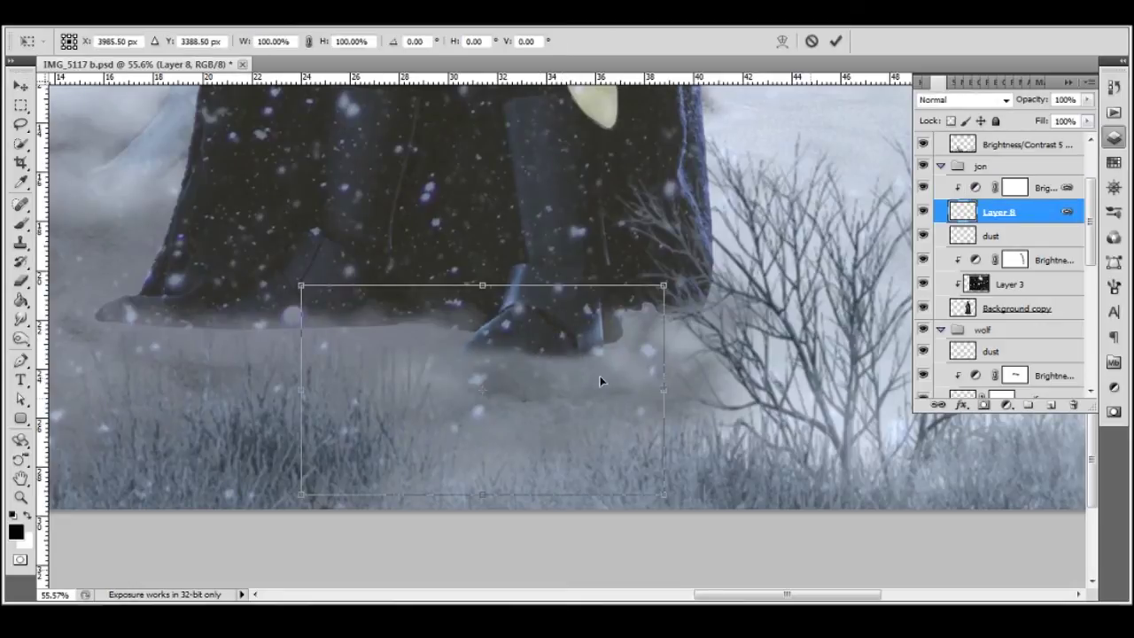
drag(571, 353, 618, 419)
key(Return)
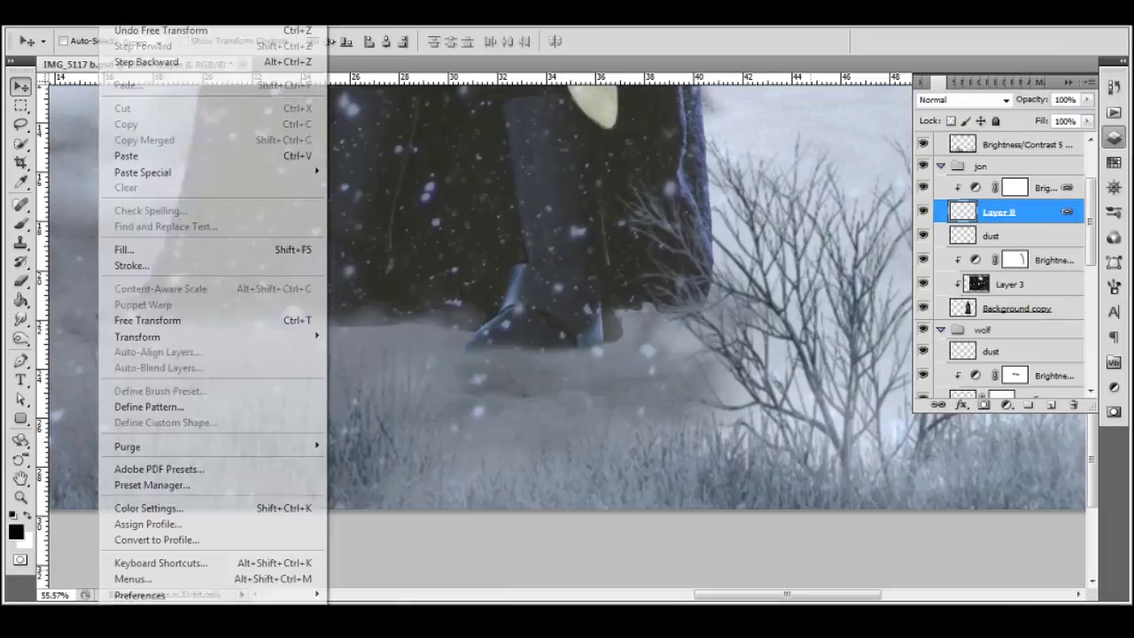
Duplicate Layer 8 with its brightness adjustment and shift the copy lower around the feet.
key(ctrl+j)
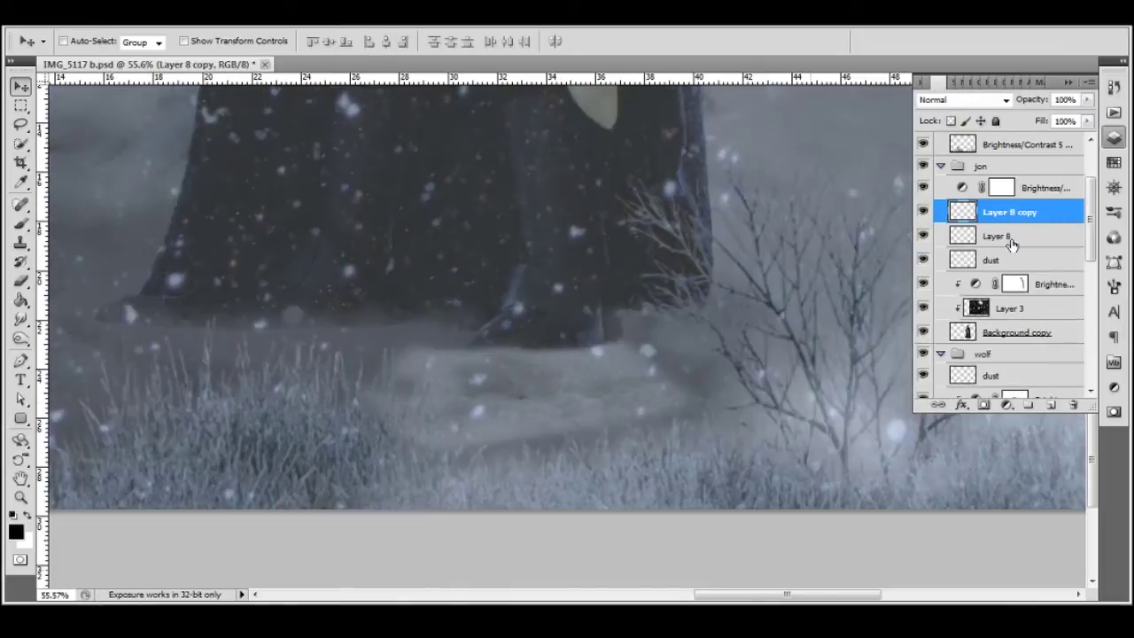
key(ctrl+z)
key(shift+alt+bracketright)
key(ctrl+j)
mouse_move(309, 282)
mouse_down()
mouse_move(369, 374)
mouse_move(299, 278)
mouse_up()
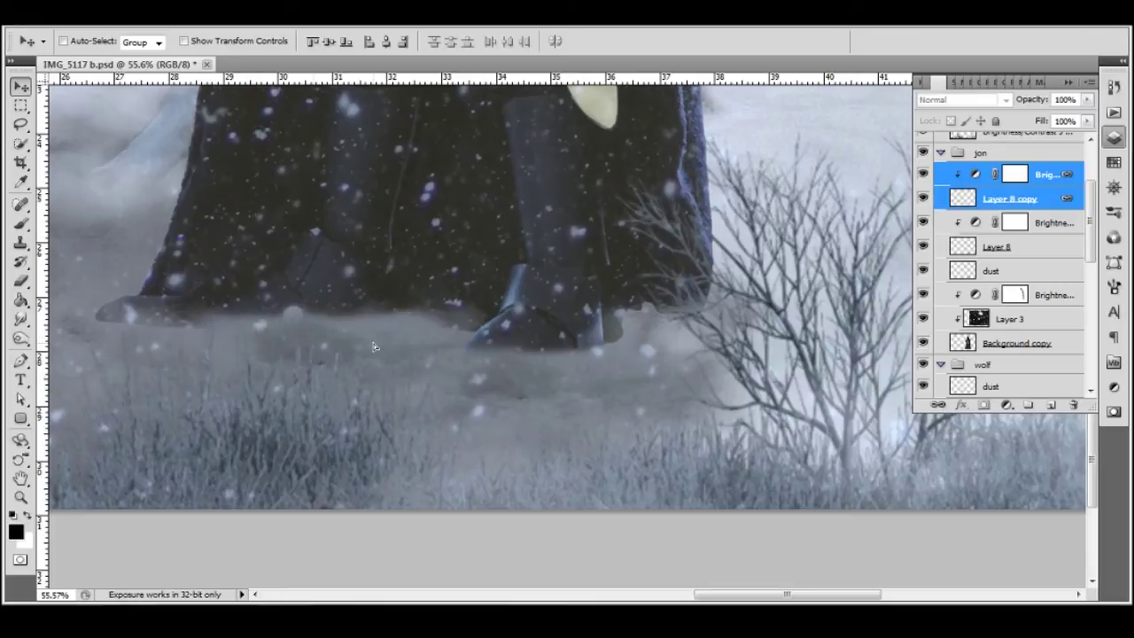
key(e)
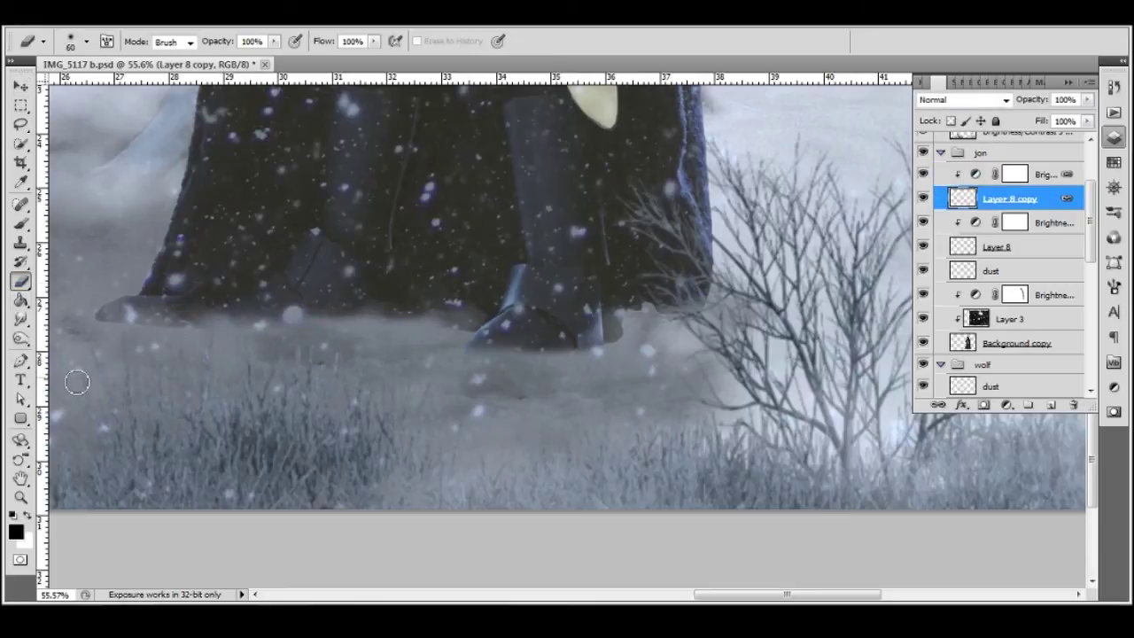
Zoom out and stamp all visible layers into a merged Layer 9.
key(z)
key(ctrl+minus)
key(ctrl+minus)
key(ctrl+minus)
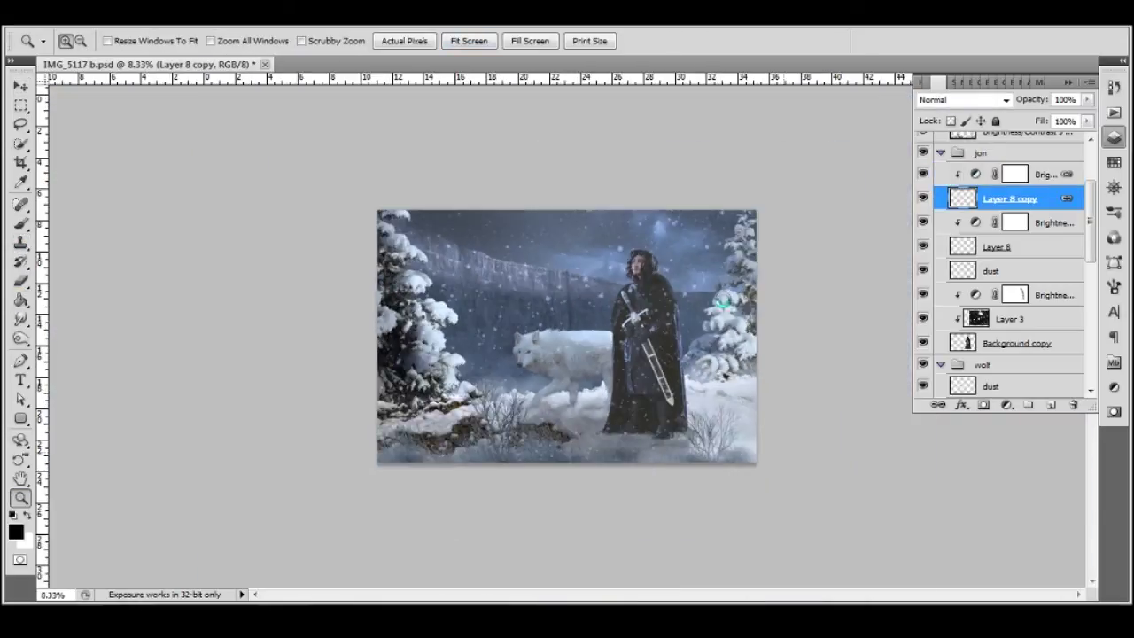
key(alt+period)
key(ctrl+shift+alt+e)
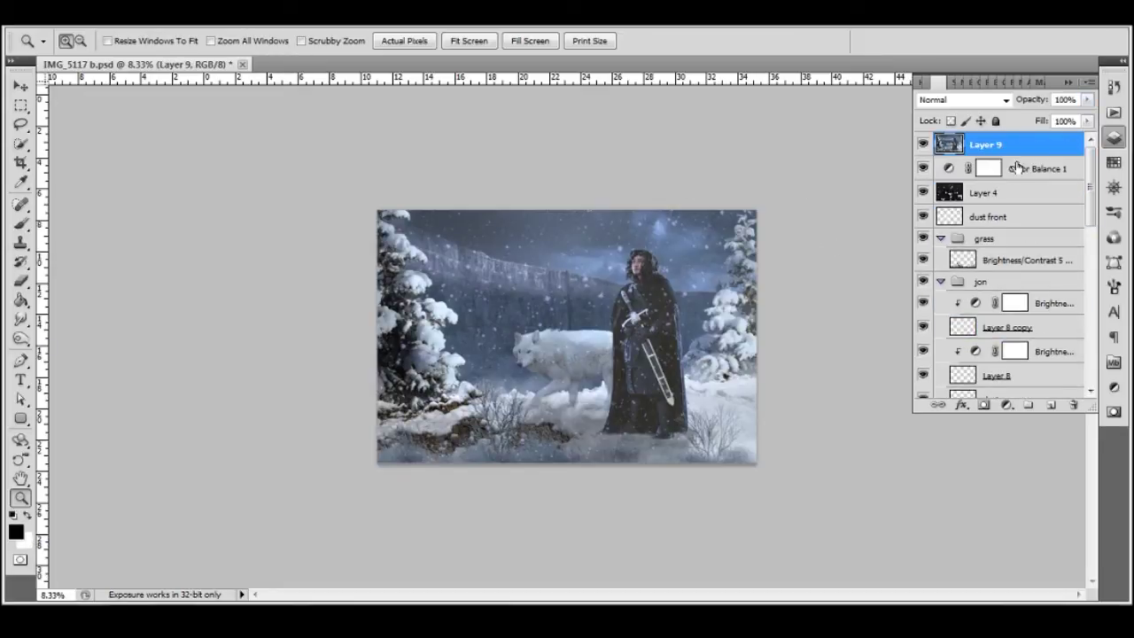
Lower the trees' Brightness/Contrast contrast to -26.
scroll(1002, 266, down, 1)
click(984, 341)
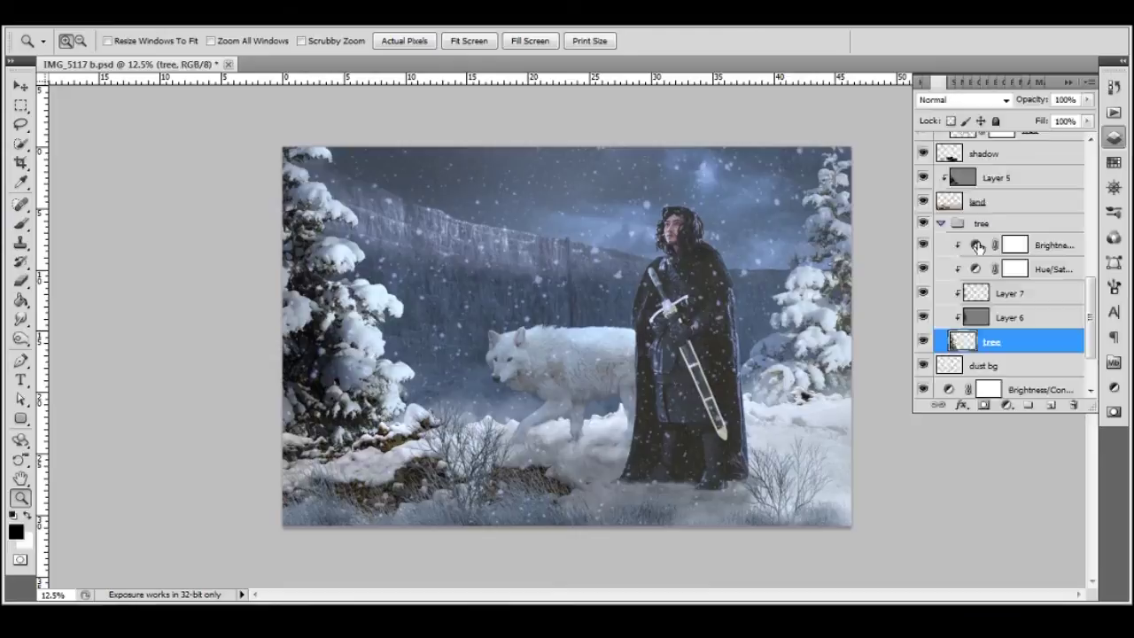
click(979, 247)
drag(969, 175, 991, 174)
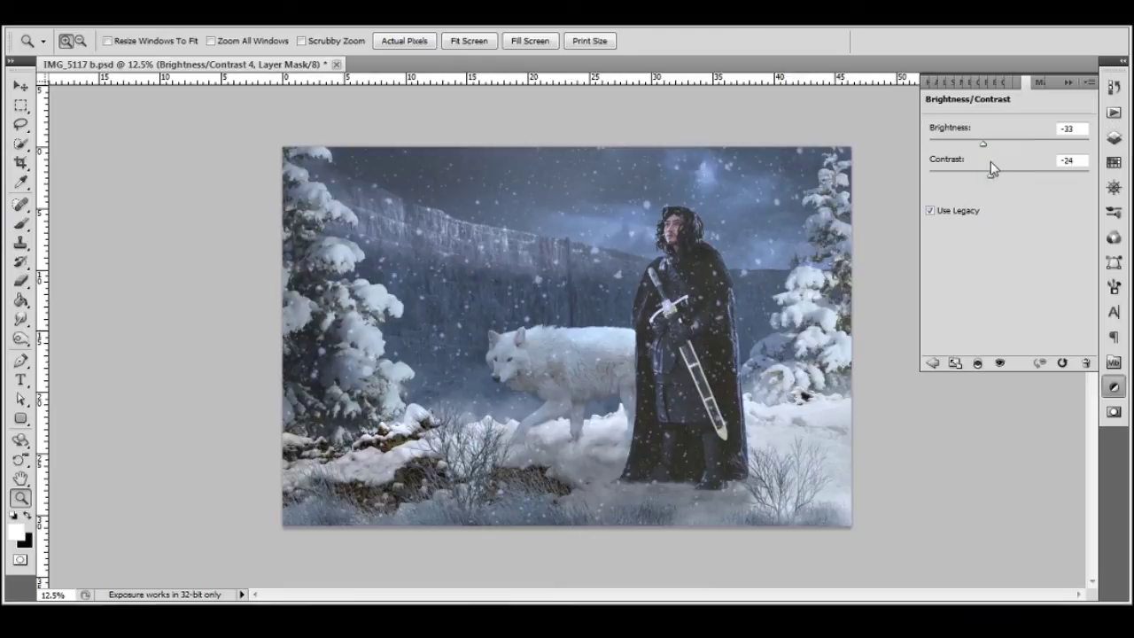
click(1114, 136)
Add a Brightness/Contrast at -17/-30 clipped to Layer 5.
scroll(1034, 218, up, 2)
scroll(1033, 218, up, 1)
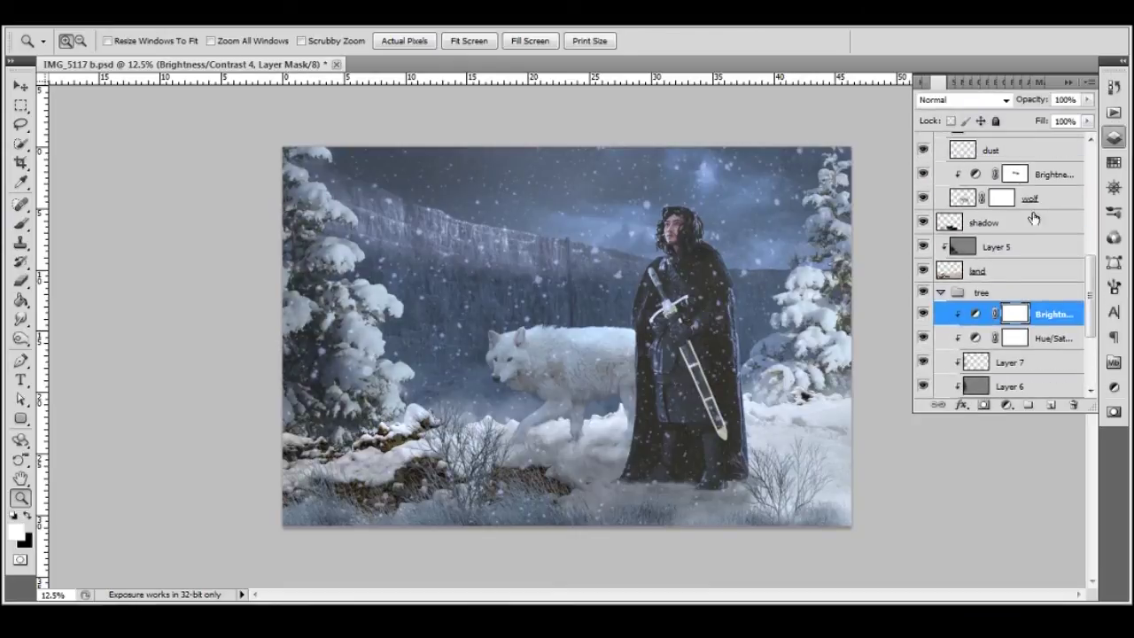
click(984, 247)
drag(995, 175, 987, 175)
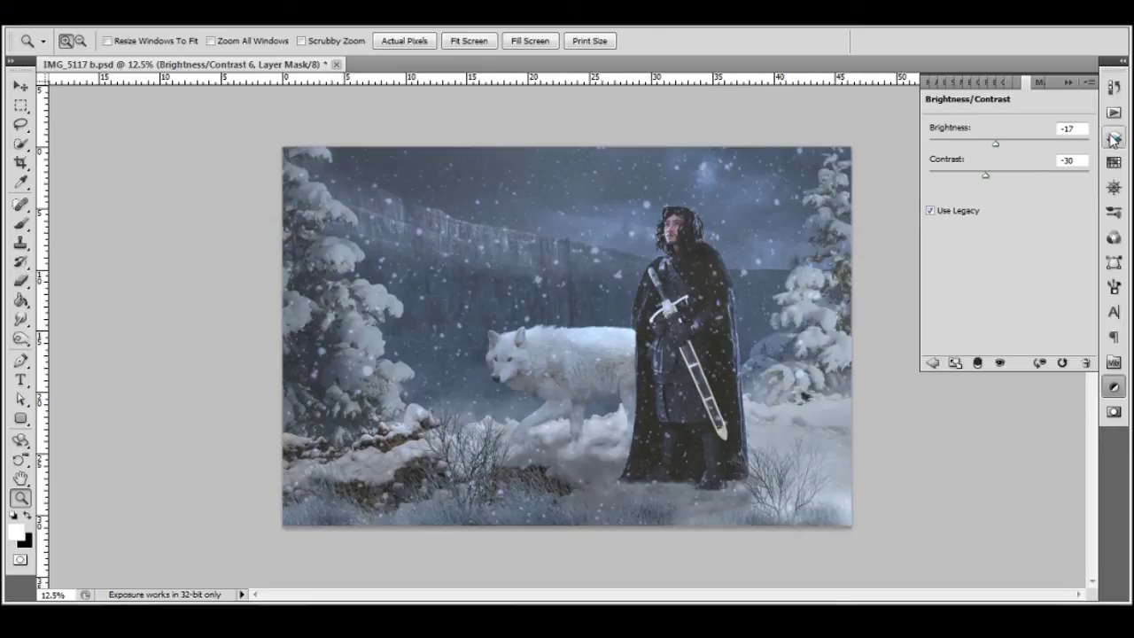
click(1114, 136)
right_click(1046, 246)
click(953, 400)
Paint the adjustment's mask black with a 1000 px soft brush around the swordsman.
key(b)
key(x)
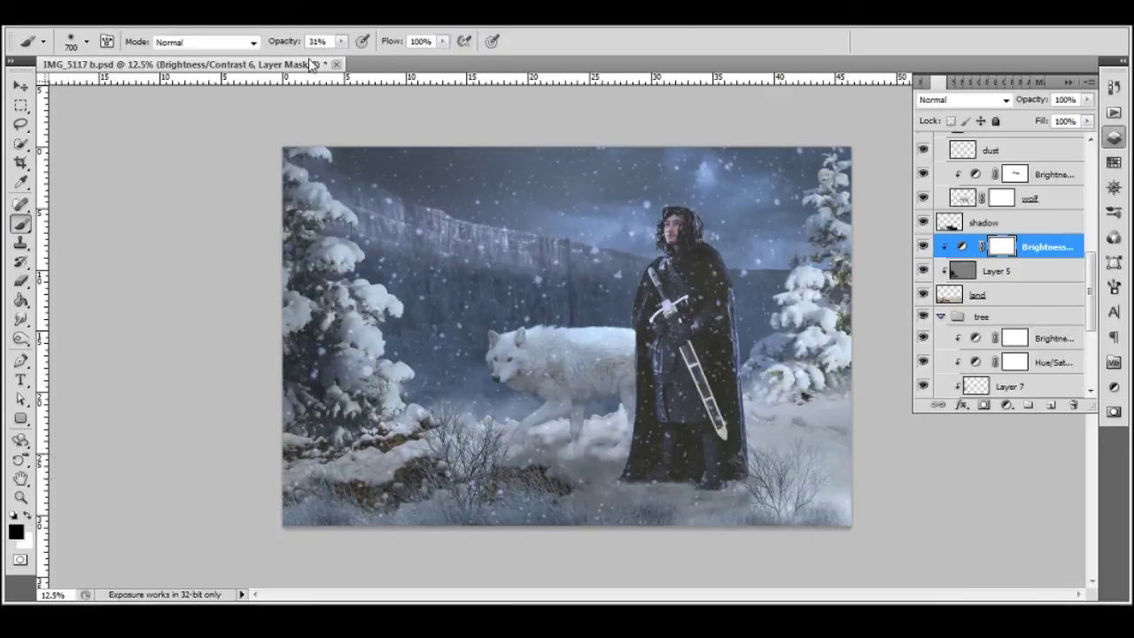
key(bracketright)
key(bracketright)
key(bracketright)
drag(667, 459, 811, 470)
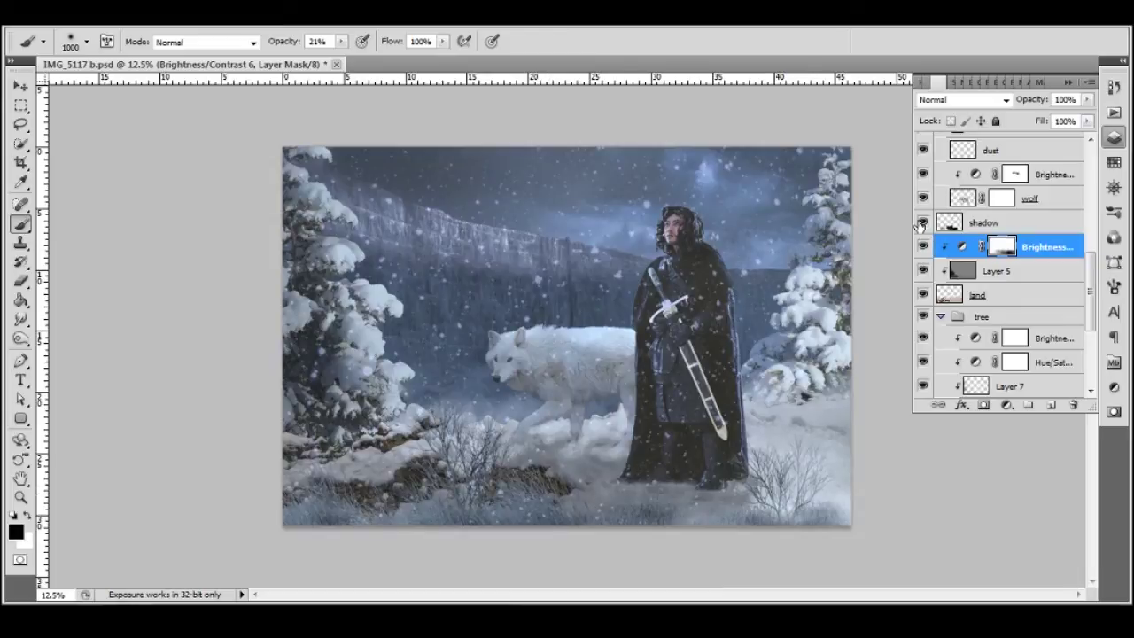
click(970, 224)
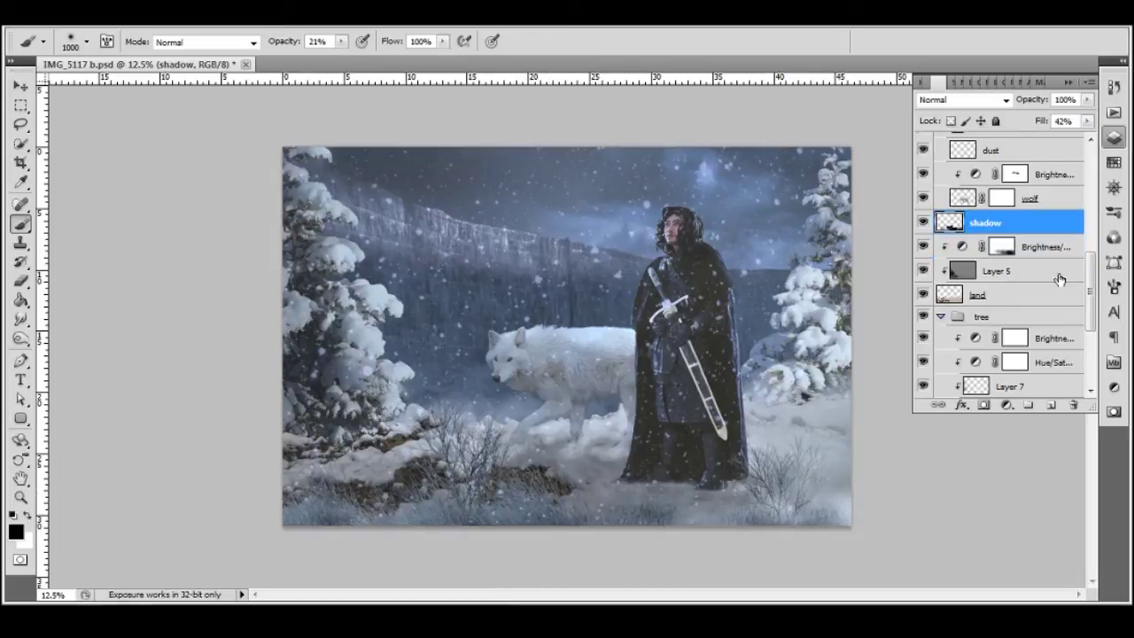
click(1004, 248)
click(749, 405)
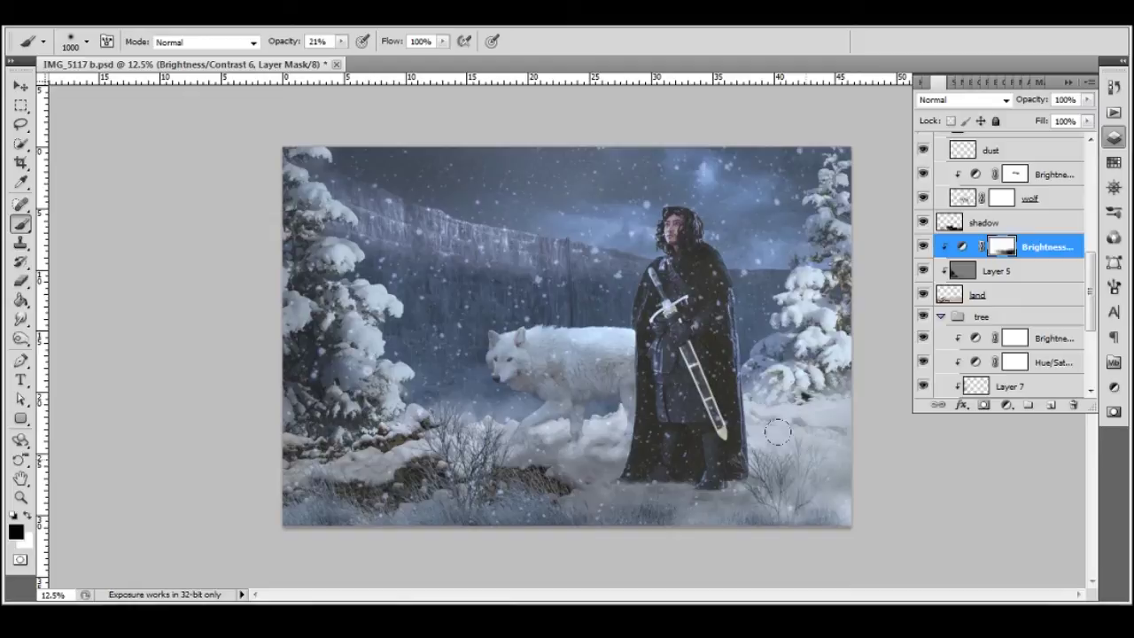
key(z)
alt+click(549, 365)
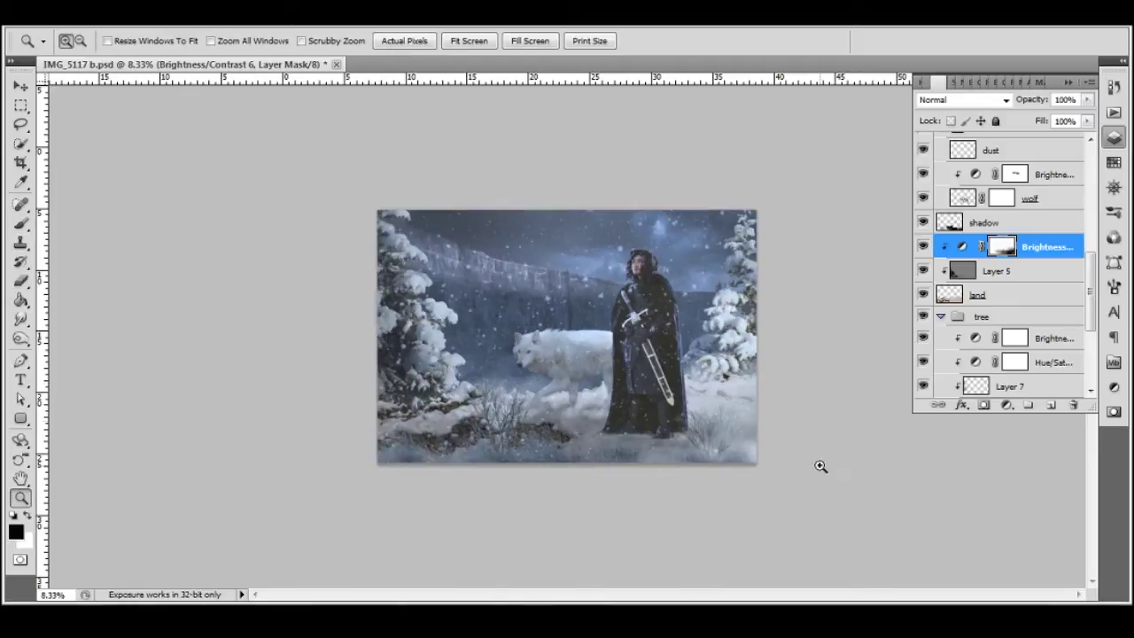
Fit the image and stamp all visible layers above Color Balance 1.
click(821, 466)
click(469, 40)
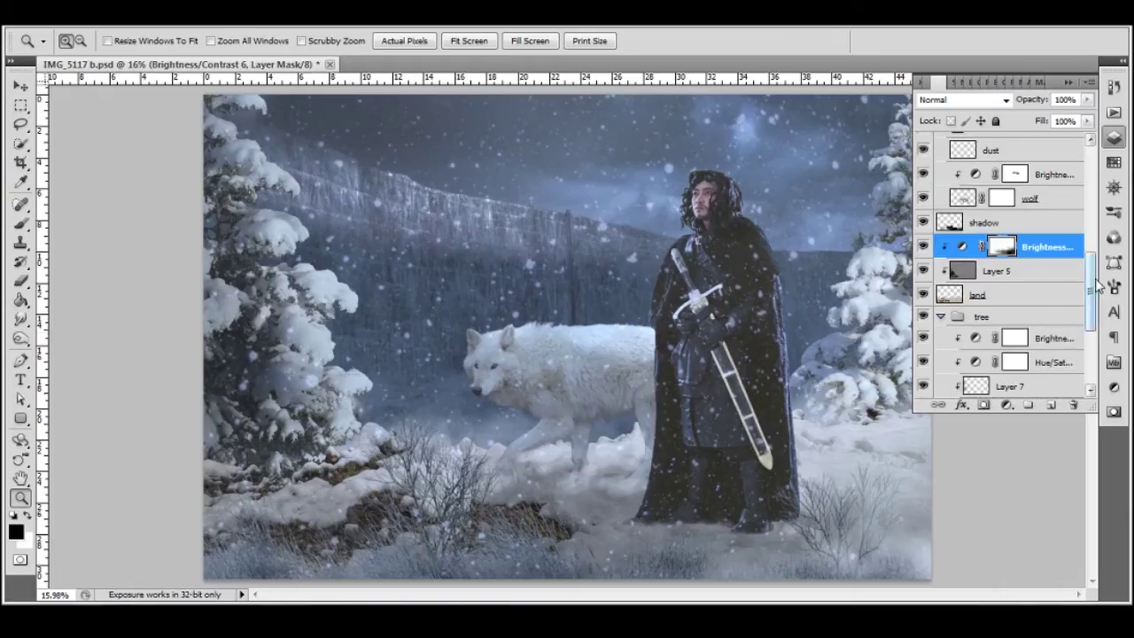
drag(1097, 285, 1095, 176)
click(1060, 149)
key(ctrl+shift+alt+e)
Apply Analog Efex Pro 2's Classic Camera 3 preset with slightly lower brightness.
click(239, 13)
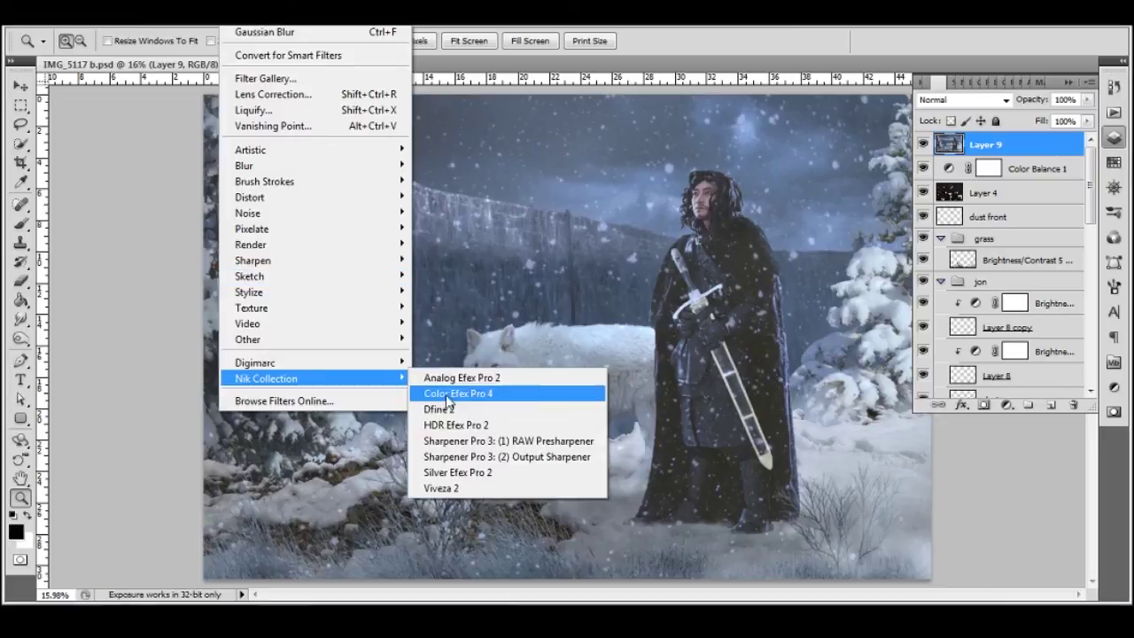
click(470, 407)
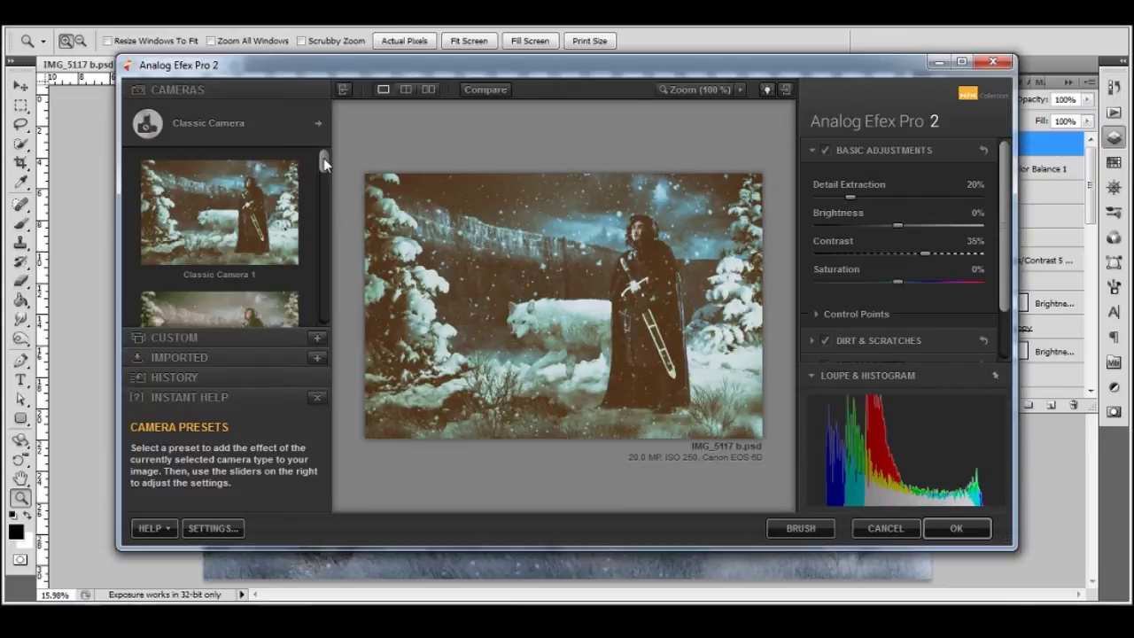
drag(323, 158, 327, 193)
click(220, 200)
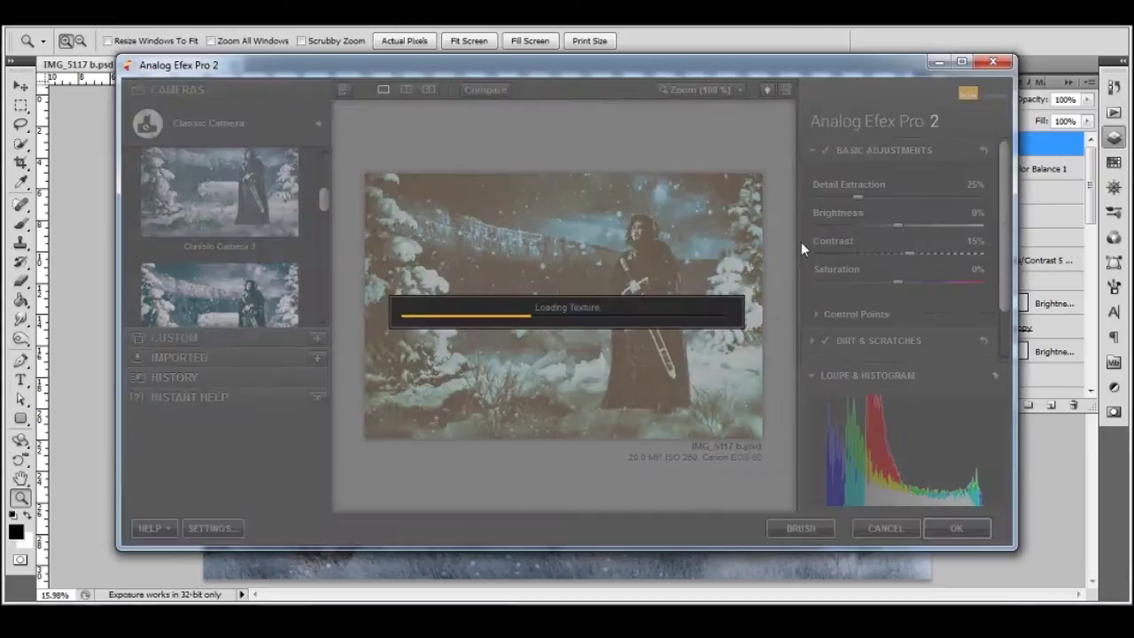
click(813, 150)
drag(897, 226, 898, 227)
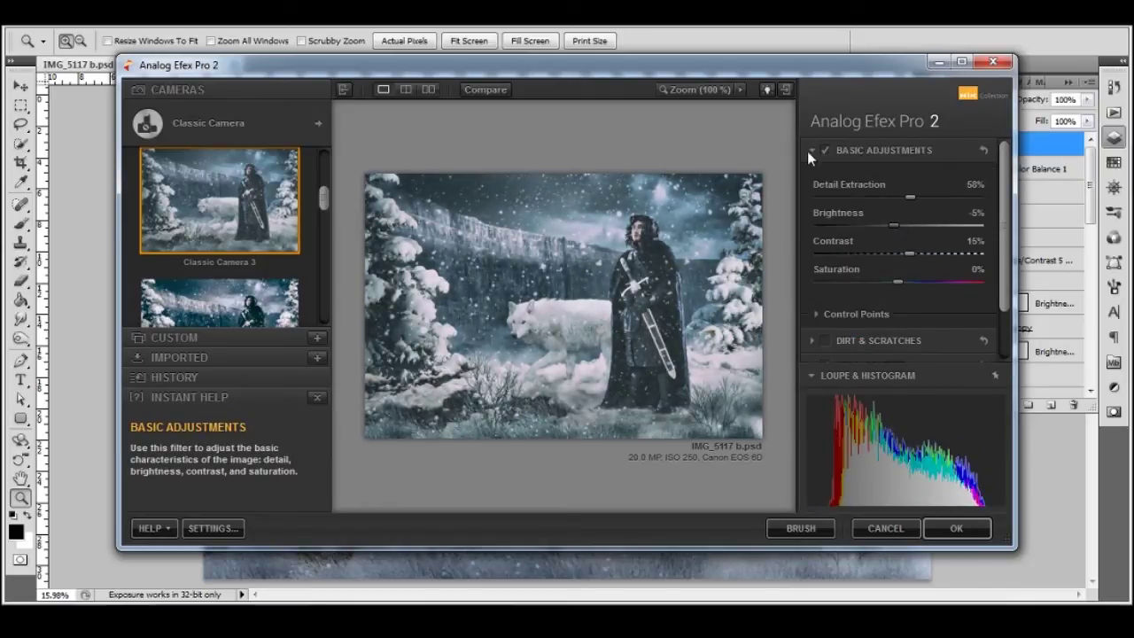
click(810, 150)
Shrink the lens vignette to 51% and shape it between circle and rectangle.
click(814, 201)
drag(774, 272, 749, 273)
drag(819, 276, 883, 276)
Pick the third film type in row two, saturation -1%, slightly more detail extraction.
click(814, 200)
scroll(949, 228, down, 2)
click(899, 233)
click(955, 233)
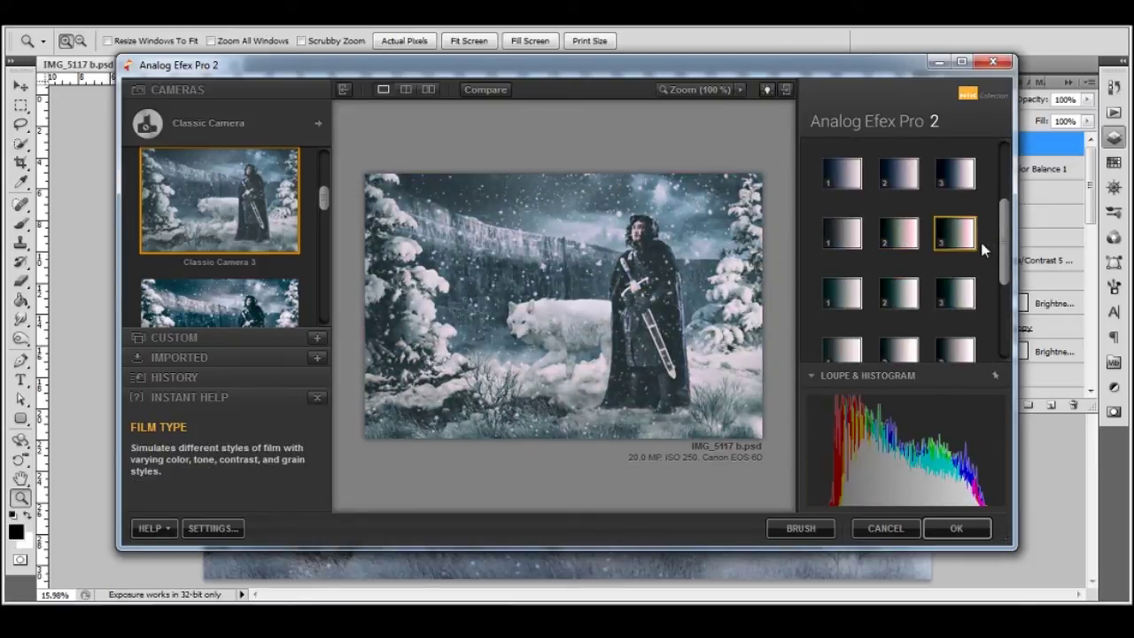
scroll(984, 257, down, 2)
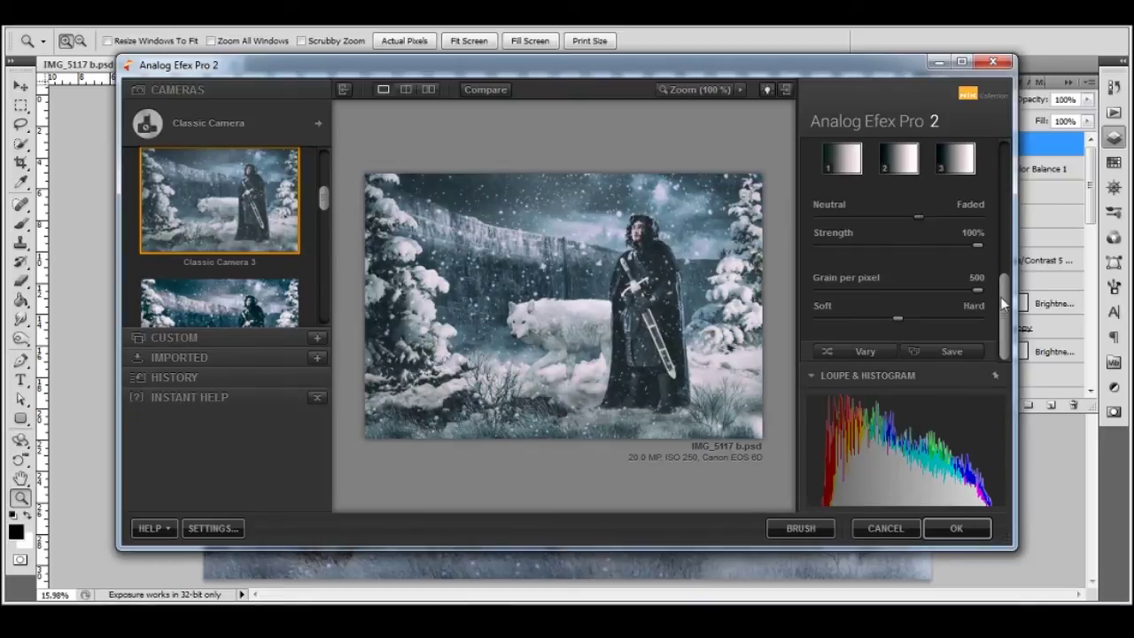
scroll(931, 257, up, 5)
scroll(926, 279, up, 1)
drag(915, 294, 903, 292)
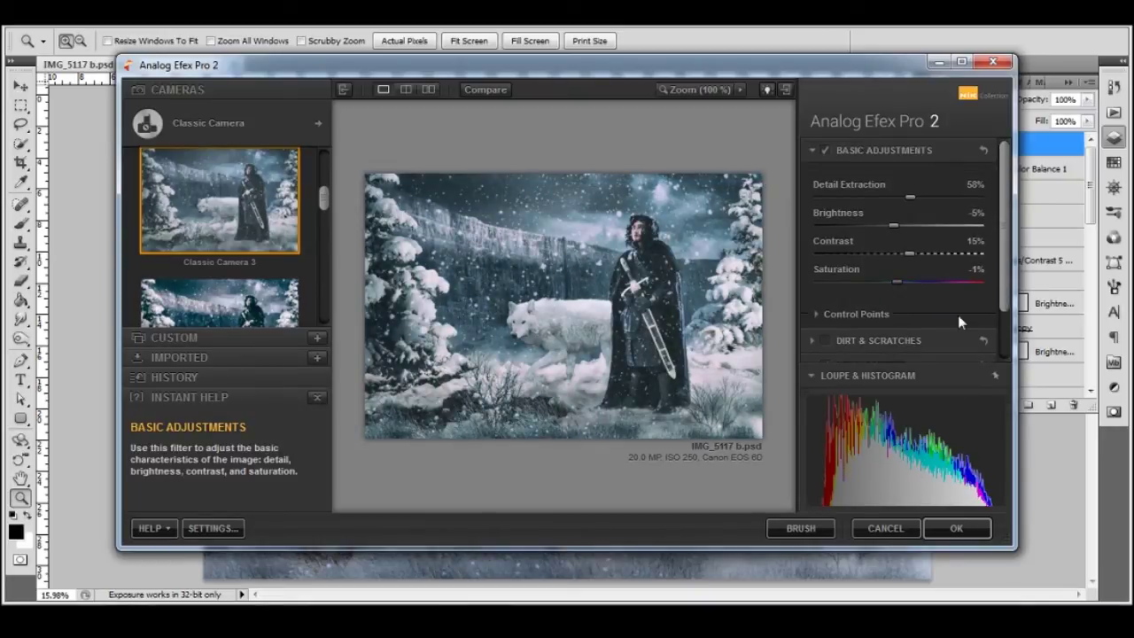
click(918, 197)
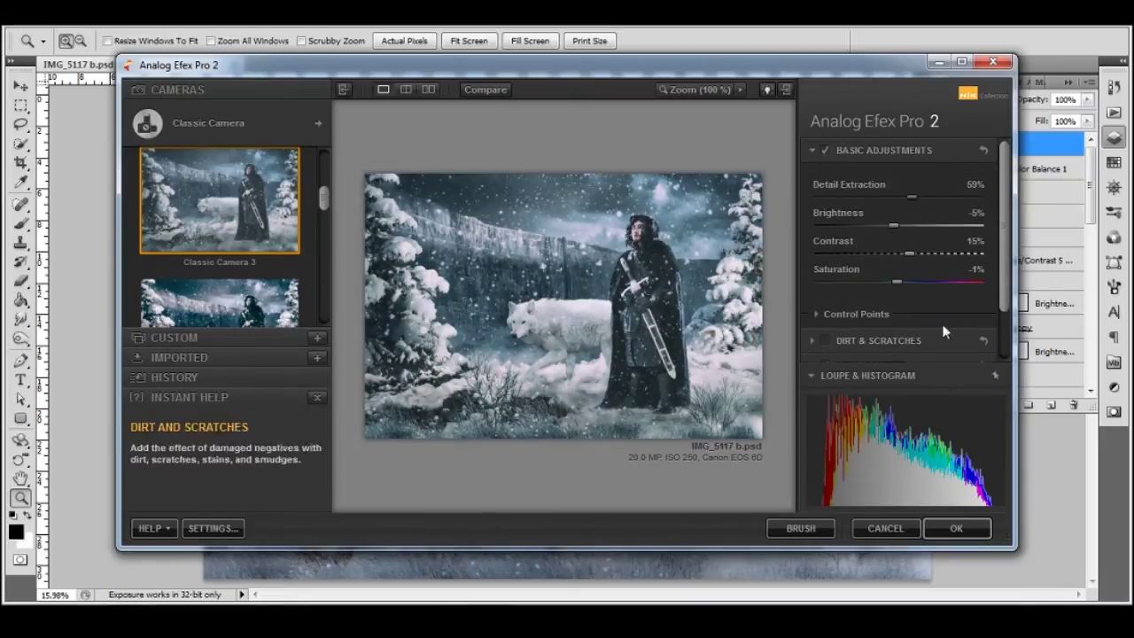
Apply the Analog Efex grading and set the graded layer's fill to 82%.
click(962, 528)
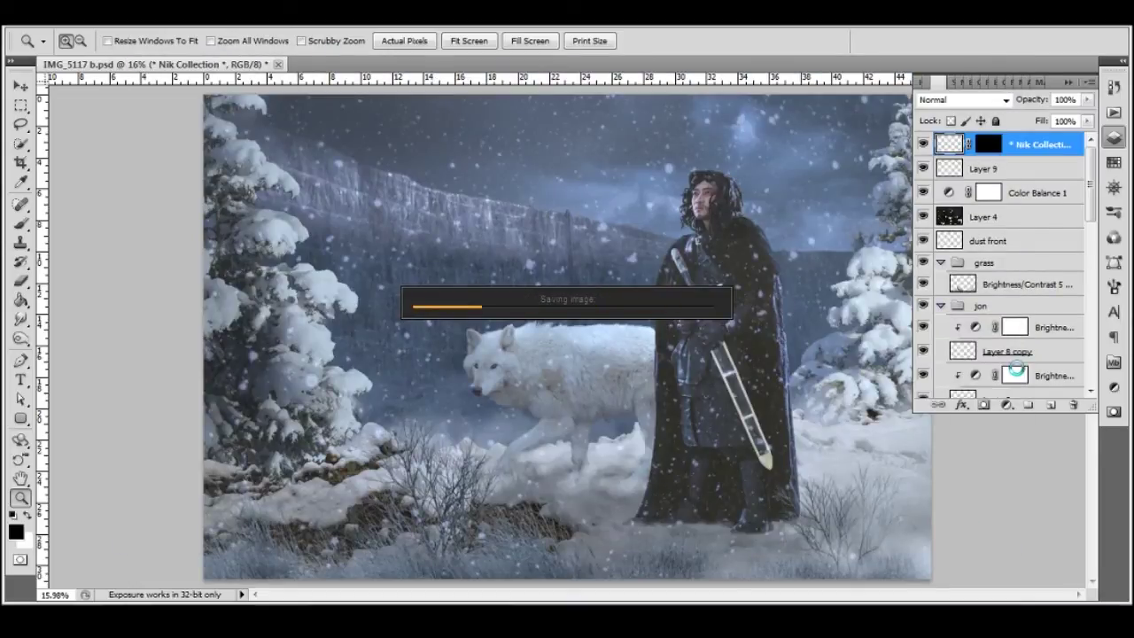
click(802, 383)
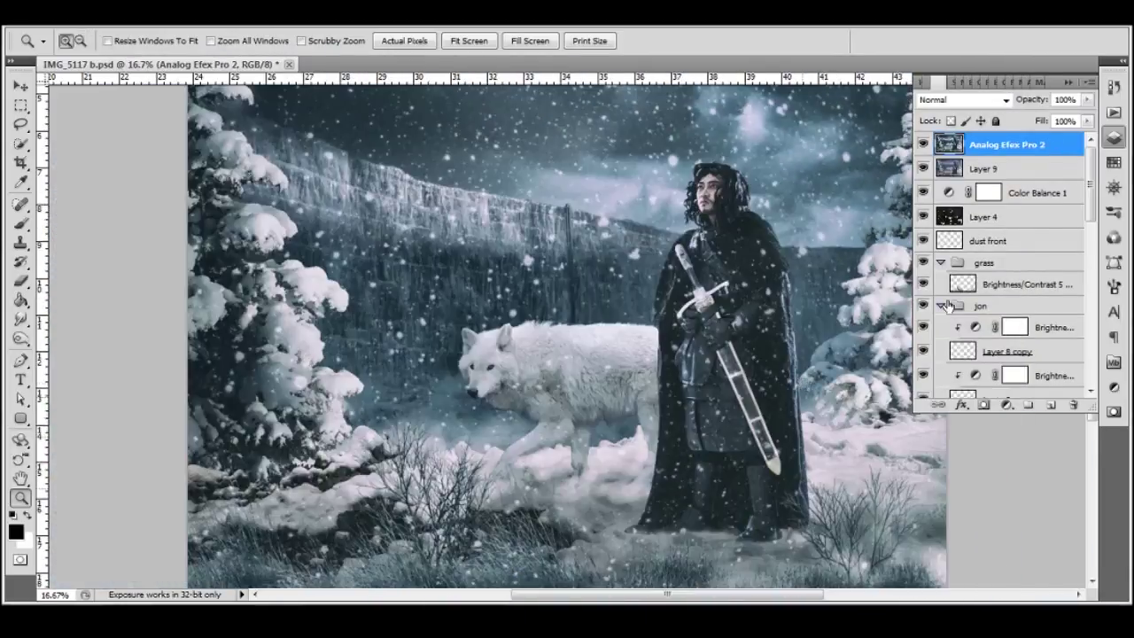
drag(1087, 120, 1075, 138)
key(ctrl+minus)
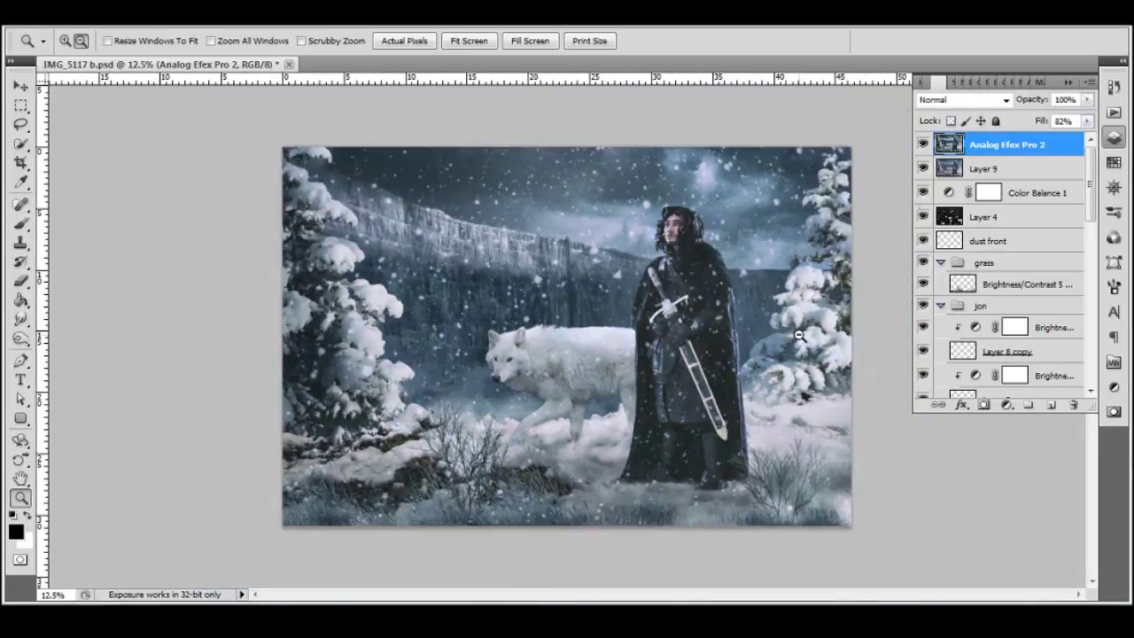
click(231, 16)
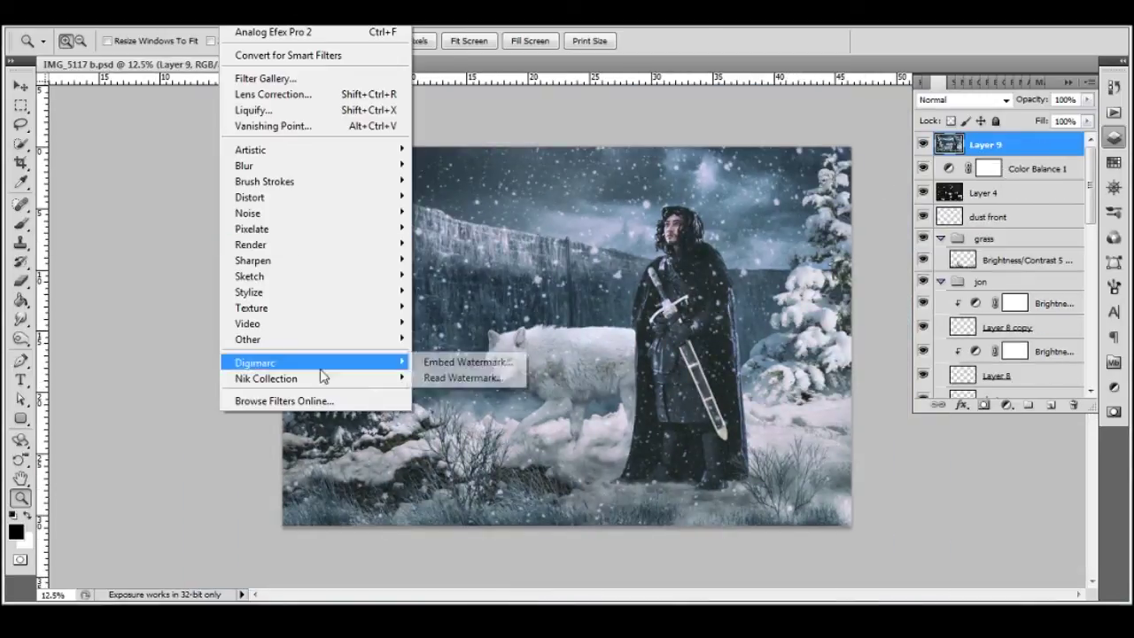
Launch Color Efex Pro 4 with Detail Extractor, then stack Cross Processing at method L03.
click(481, 396)
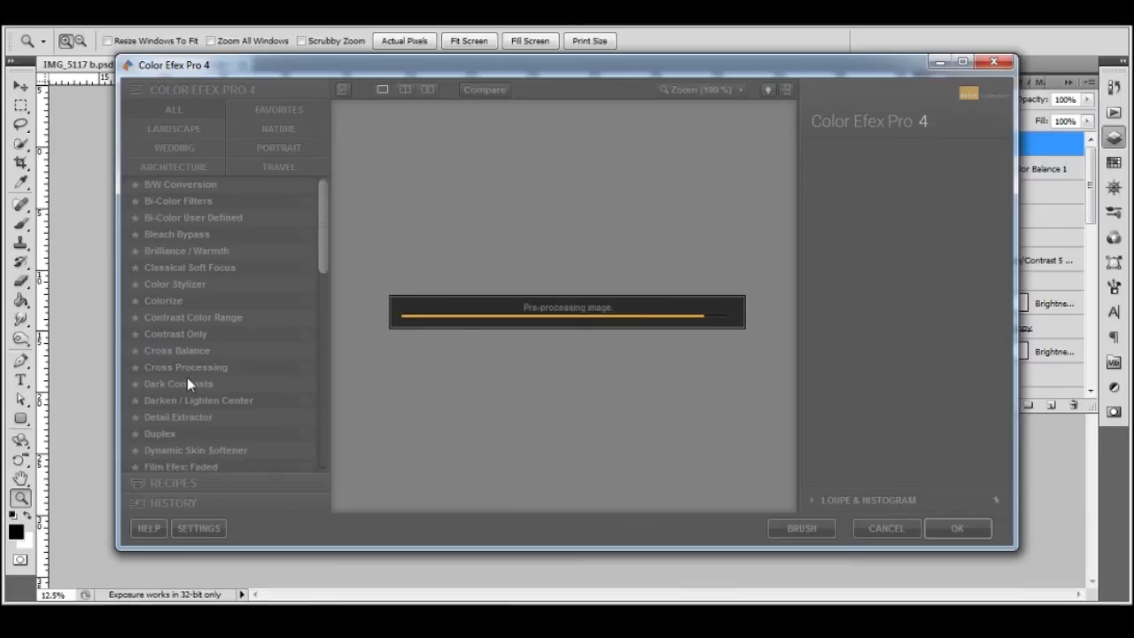
click(182, 418)
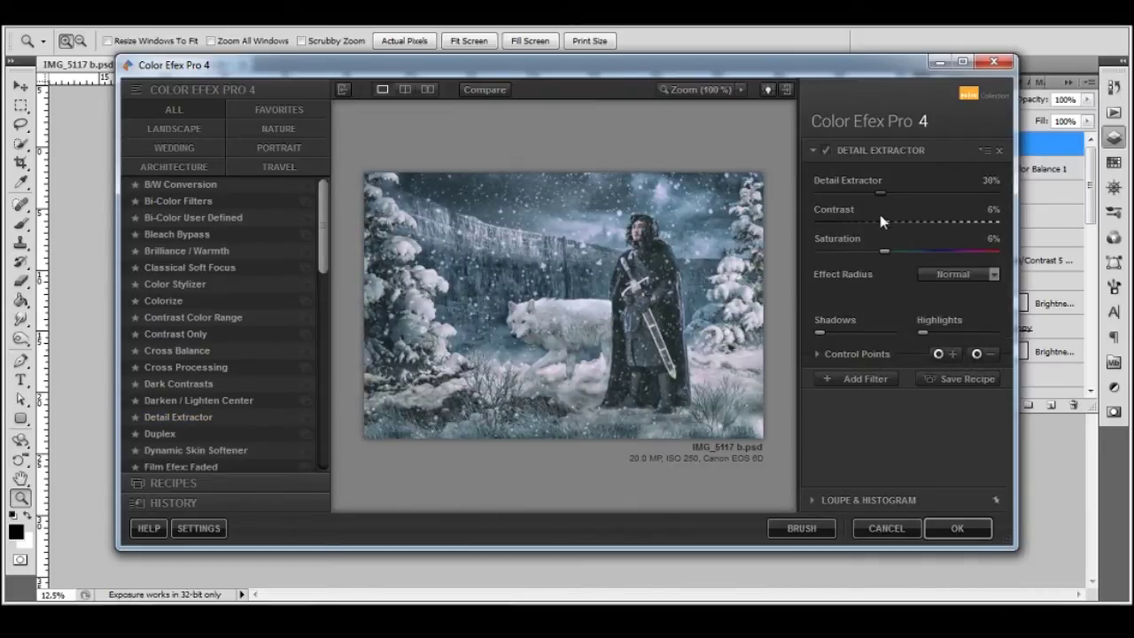
click(855, 379)
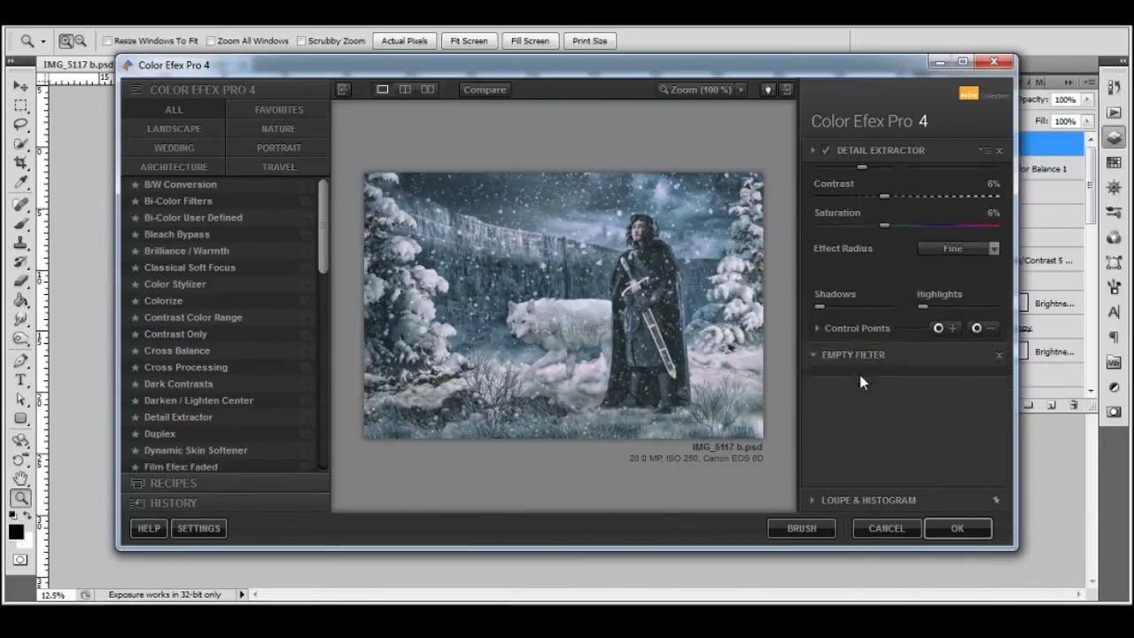
click(952, 212)
click(929, 372)
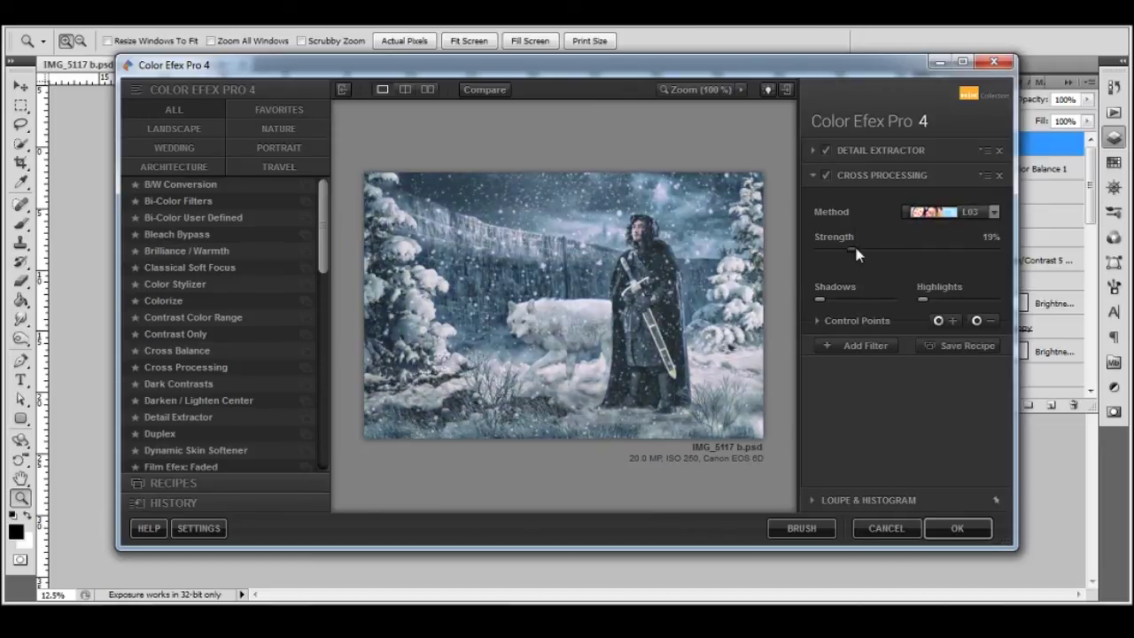
Add a Vignette Filter and adjust it: size 11% then 0%, opacity 23%, adapt edges 0%.
click(856, 346)
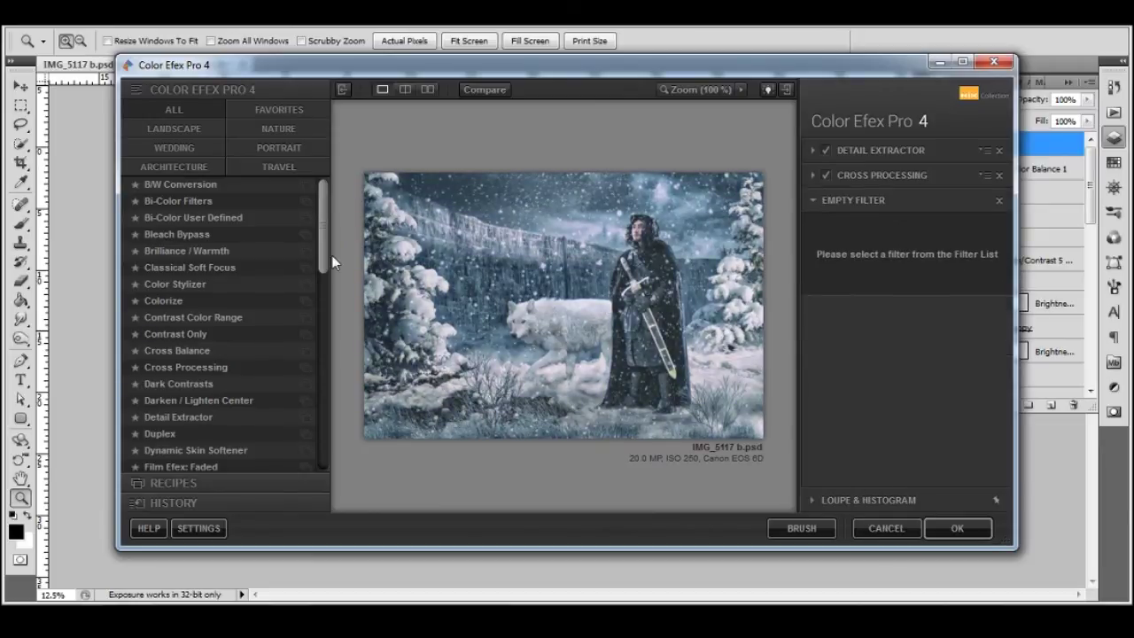
scroll(222, 337, down, 10)
click(177, 414)
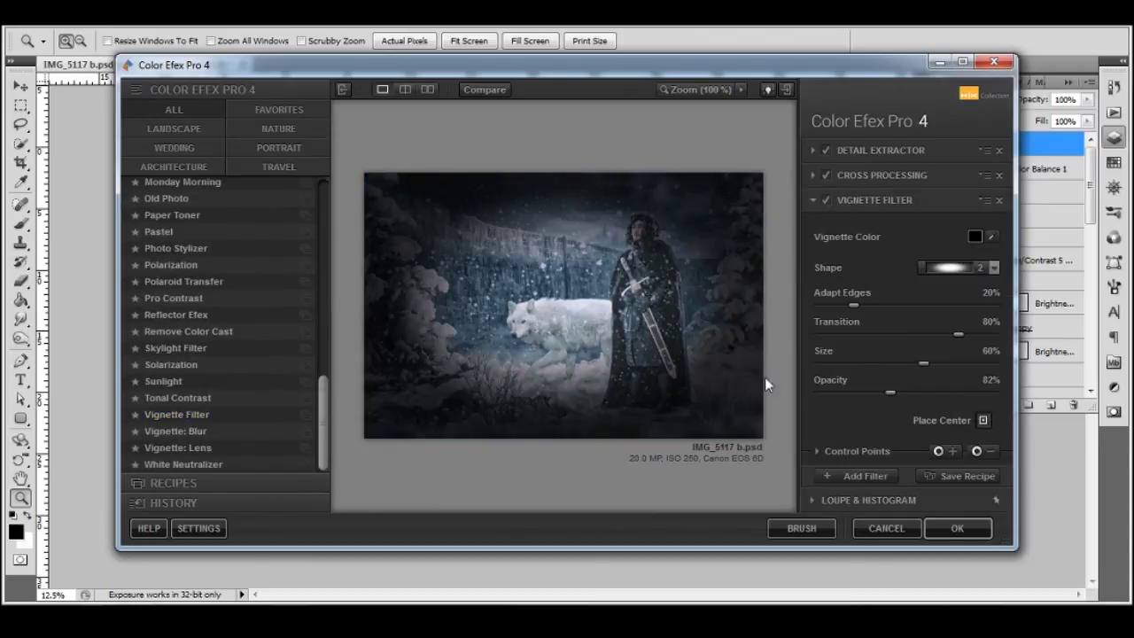
drag(900, 363, 838, 363)
drag(887, 393, 839, 393)
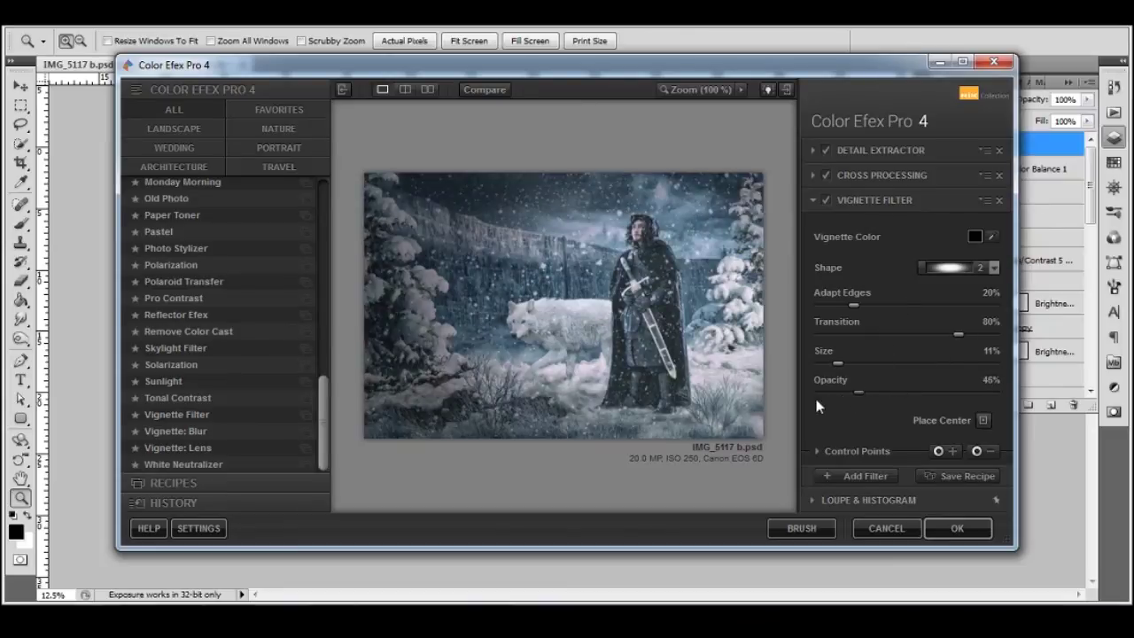
drag(853, 305, 817, 305)
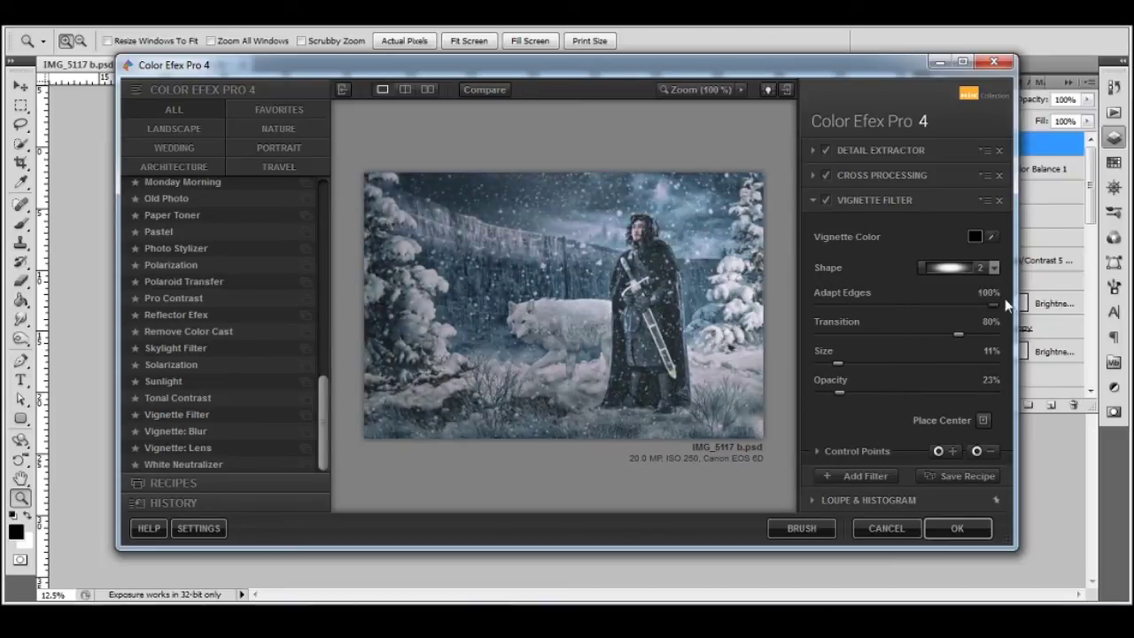
drag(837, 364, 817, 364)
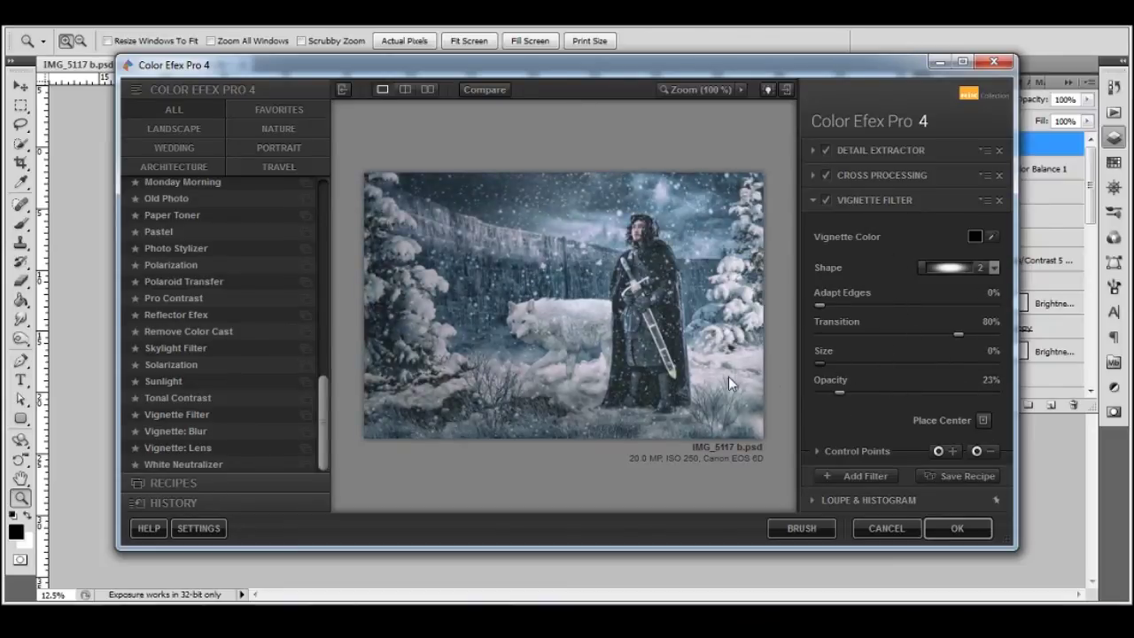
Remove the Vignette Filter and apply the Detail Extractor and Cross Processing grade.
click(823, 202)
click(999, 201)
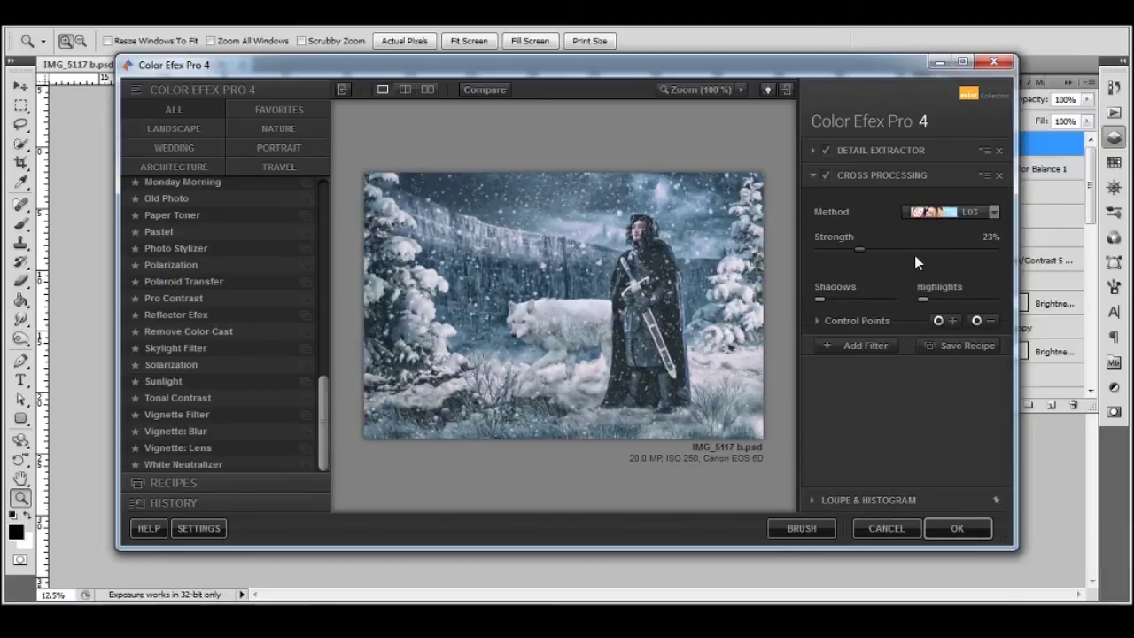
click(957, 528)
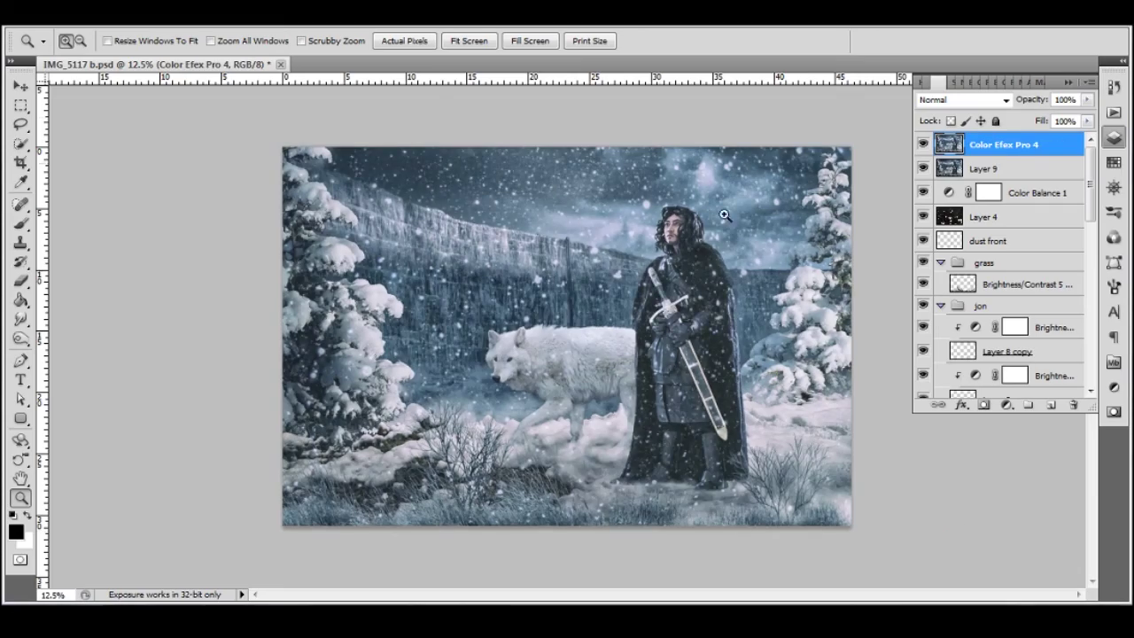
Create a new layer filled with 50% gray and set it to Overlay blend mode.
click(805, 517)
alt+click(806, 518)
click(742, 284)
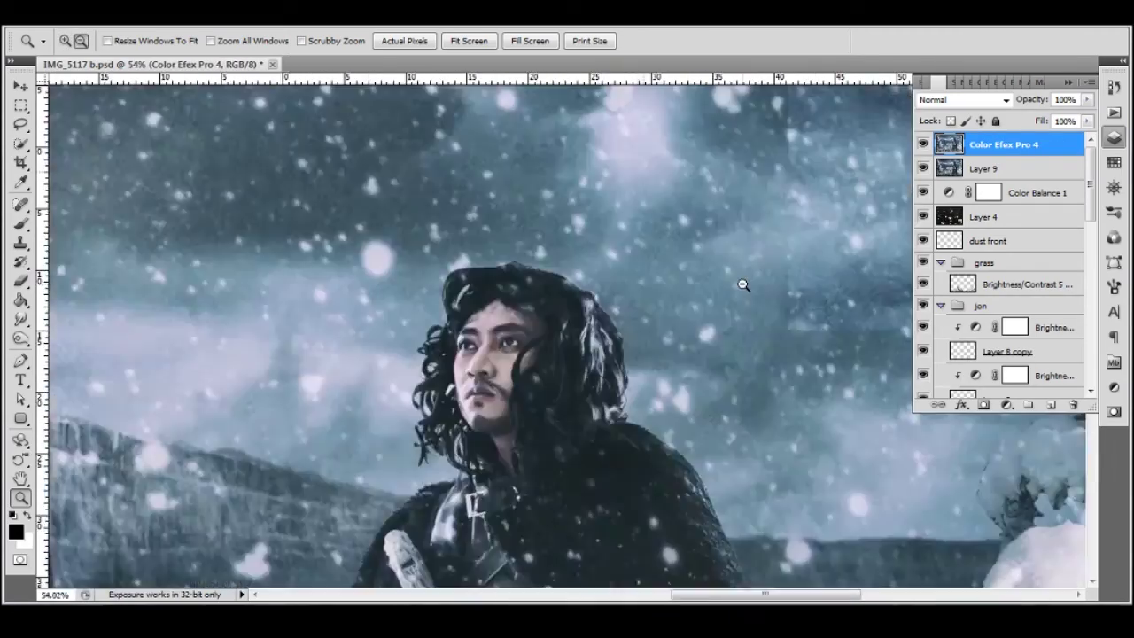
key(ctrl+minus)
key(ctrl+minus)
key(ctrl+shift+alt+n)
key(alt+e)
click(164, 250)
click(656, 172)
click(963, 100)
click(939, 310)
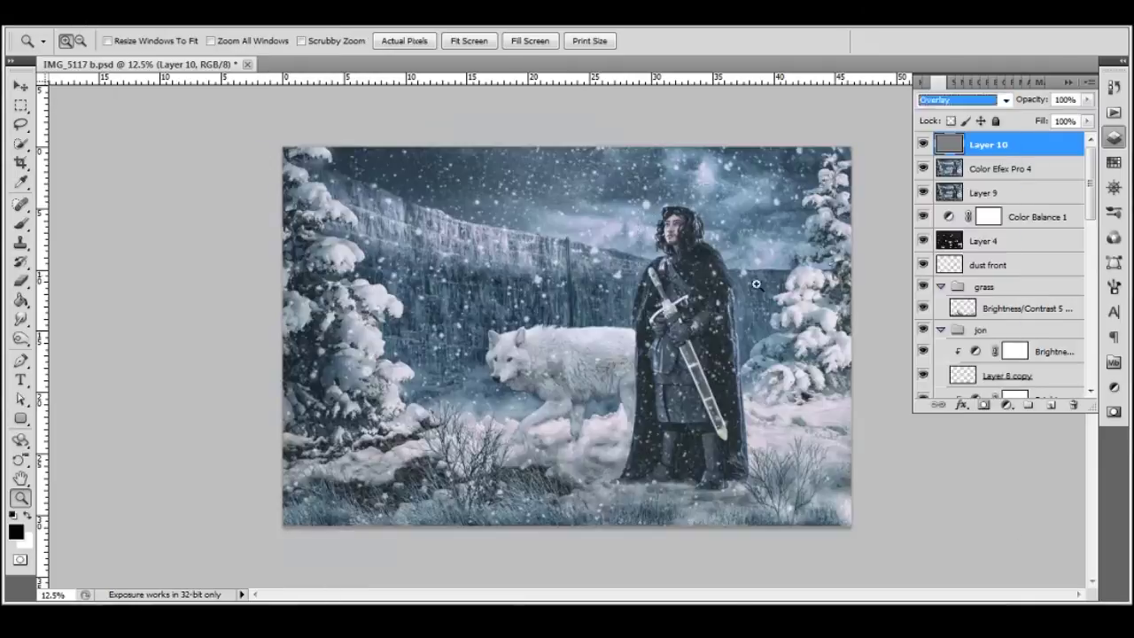
Dodge and burn the swordsman's face, sword and hands with a 13% opacity, size-125 brush.
drag(756, 283, 585, 200)
key(b)
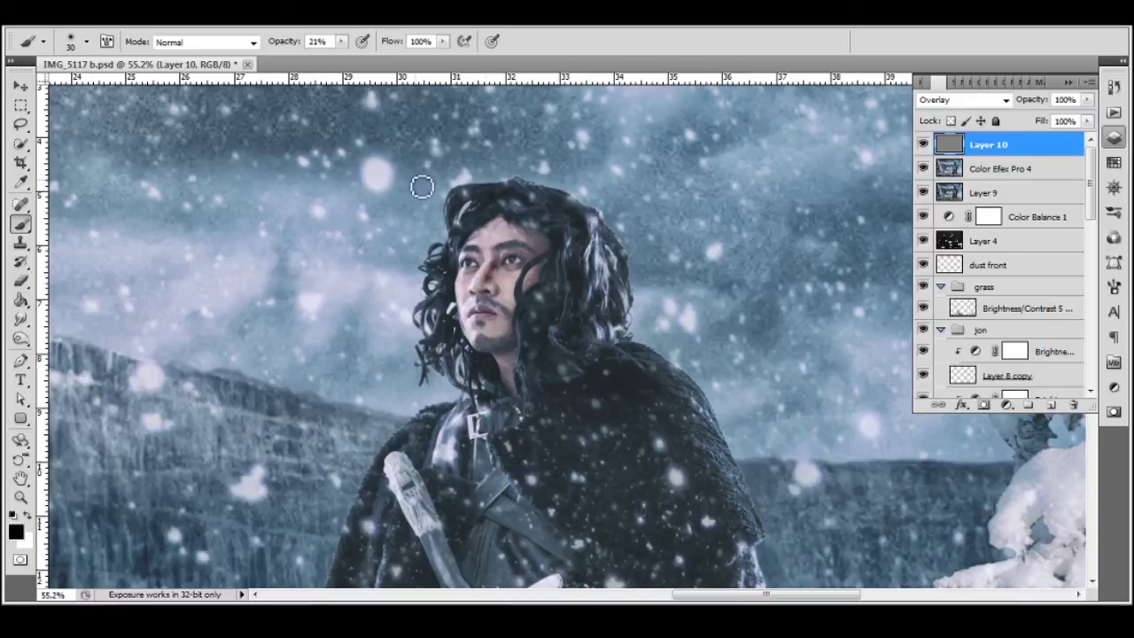
text(13)
key(Return)
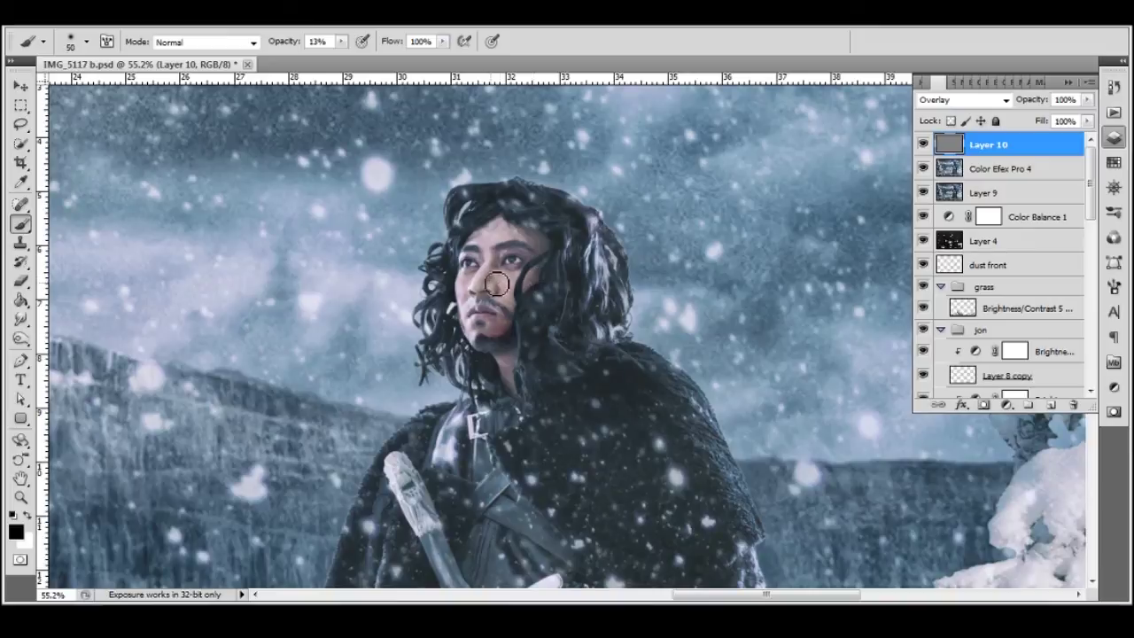
key(bracketright)
key(bracketright)
key(bracketright)
scroll(522, 514, down, 3)
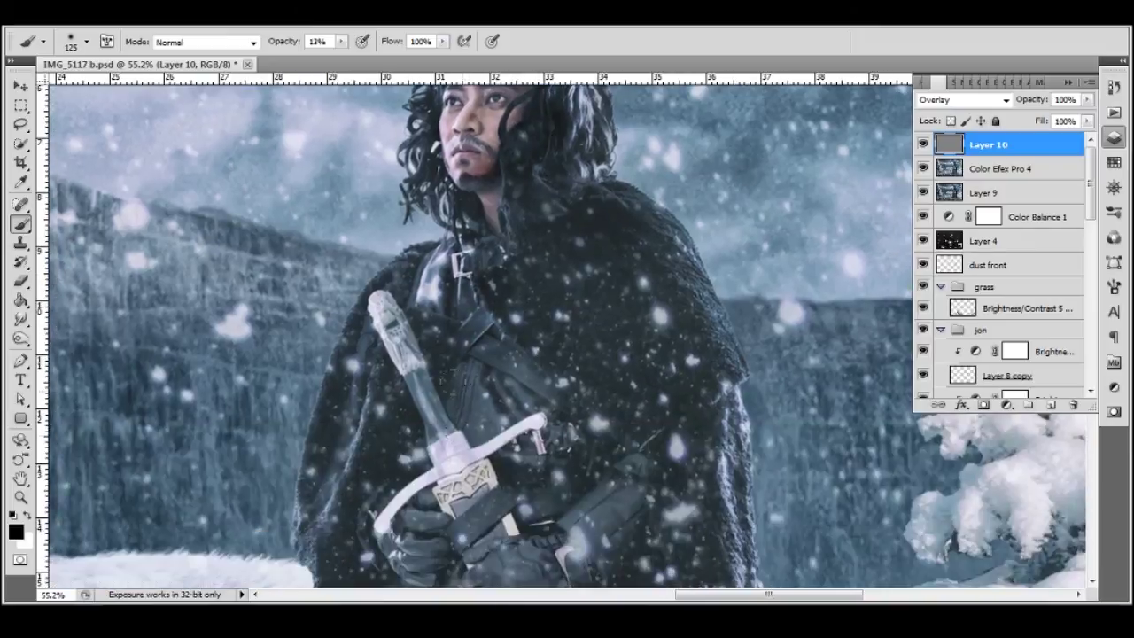
drag(418, 438, 491, 414)
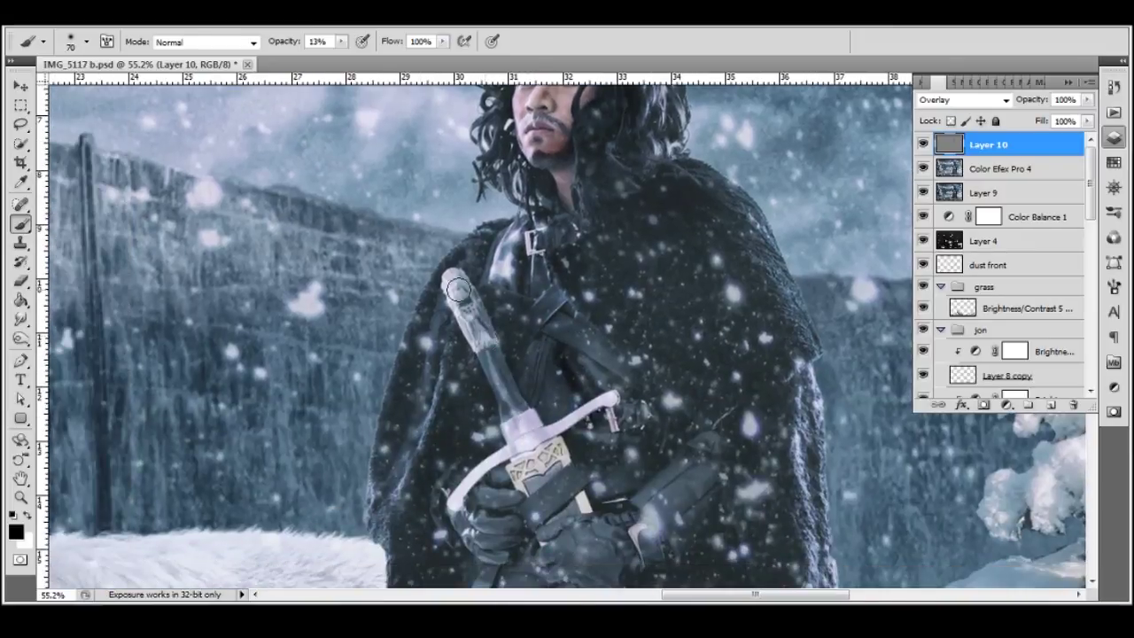
scroll(523, 470, down, 2)
scroll(549, 487, down, 2)
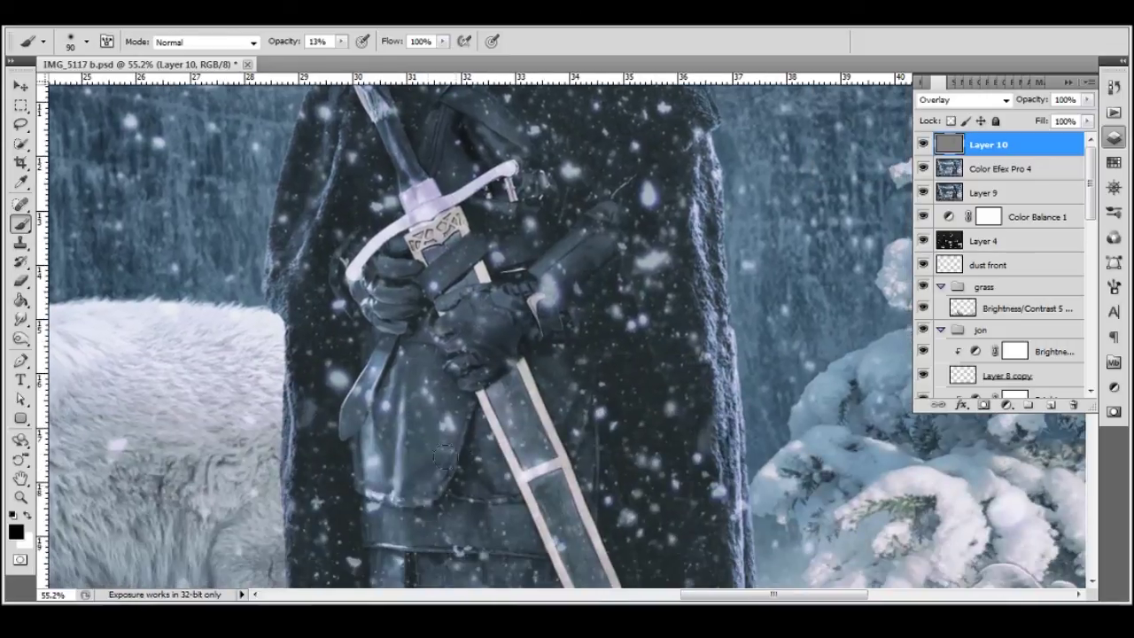
key(z)
alt+click(498, 289)
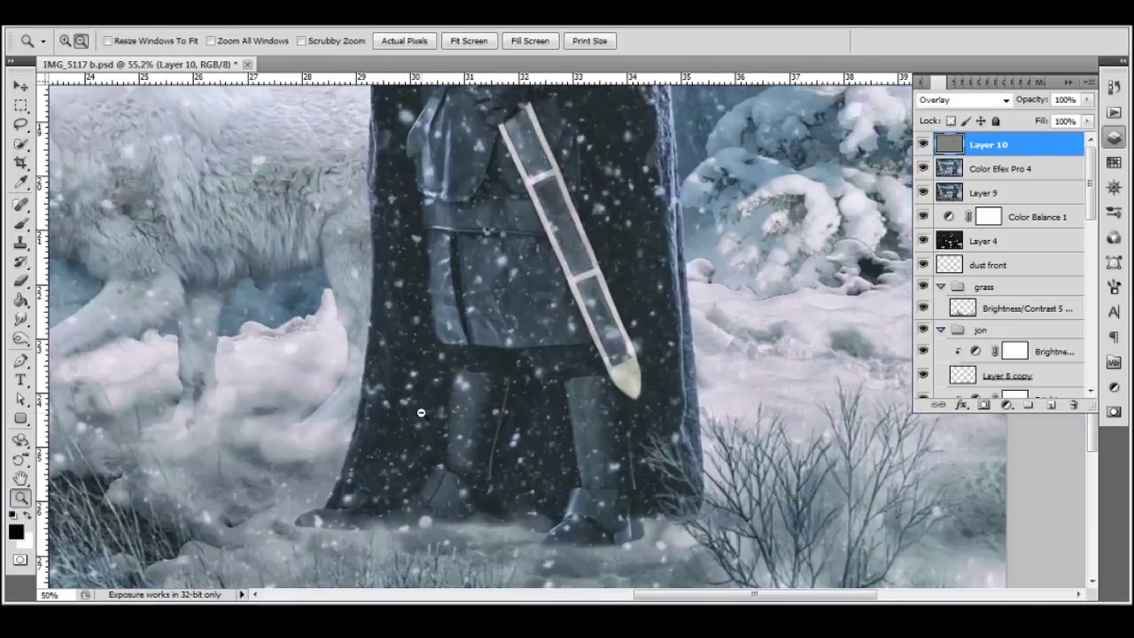
alt+click(498, 290)
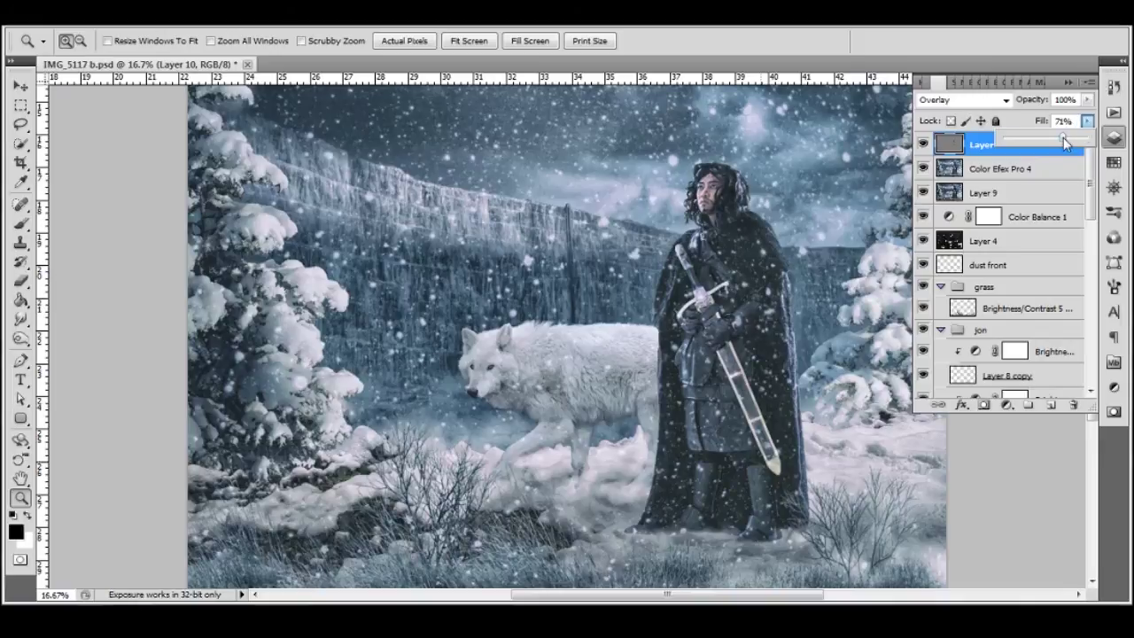
key(ctrl+minus)
Hide the dodge-and-burn layer to compare, and enlarge the brush to 400.
click(923, 145)
key(b)
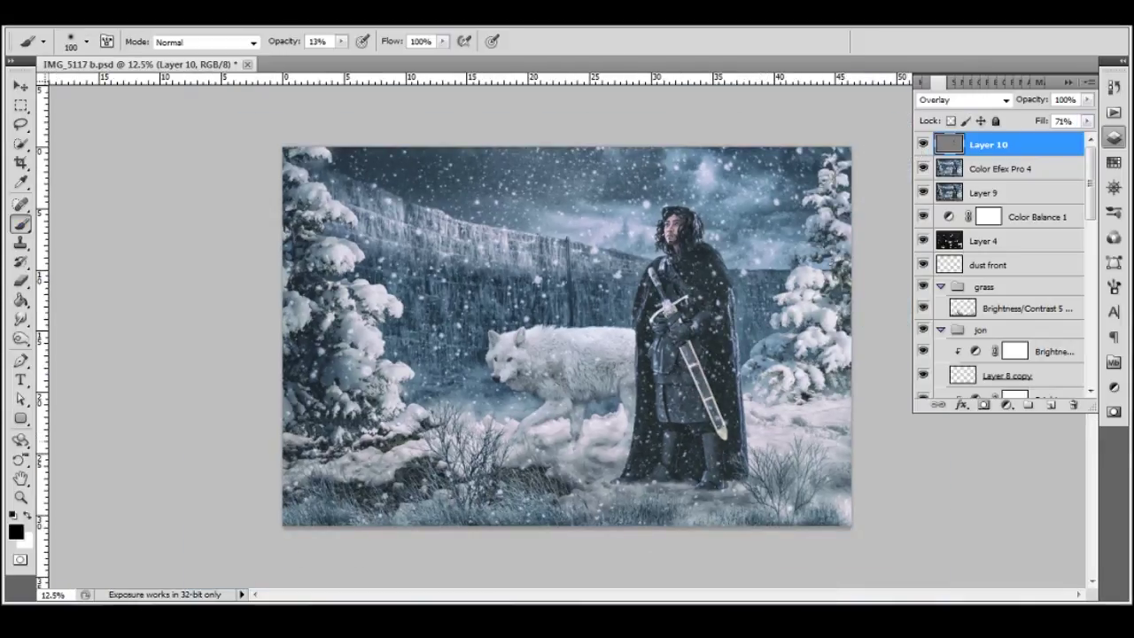
key(bracketright)
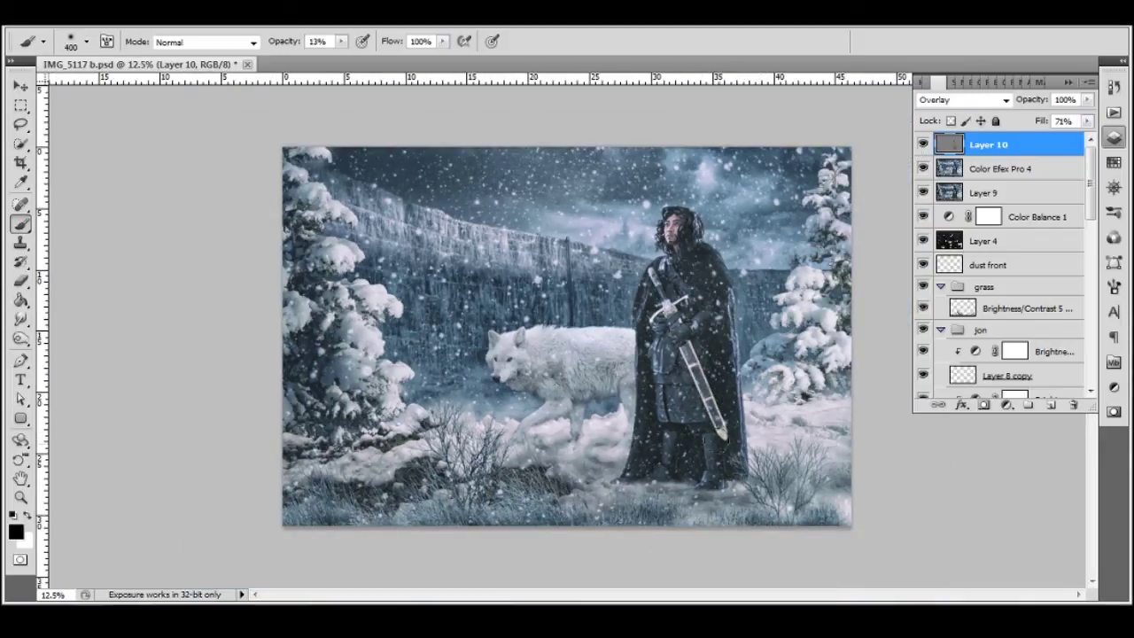
key(z)
click(706, 257)
Merge all layers into a single layer from the Layers panel menu.
alt+click(602, 364)
click(1090, 83)
click(966, 466)
click(778, 369)
alt+click(779, 369)
Add a Viveza 2 control point darkening the area around the swordsman and desaturating it to -26%.
click(315, 26)
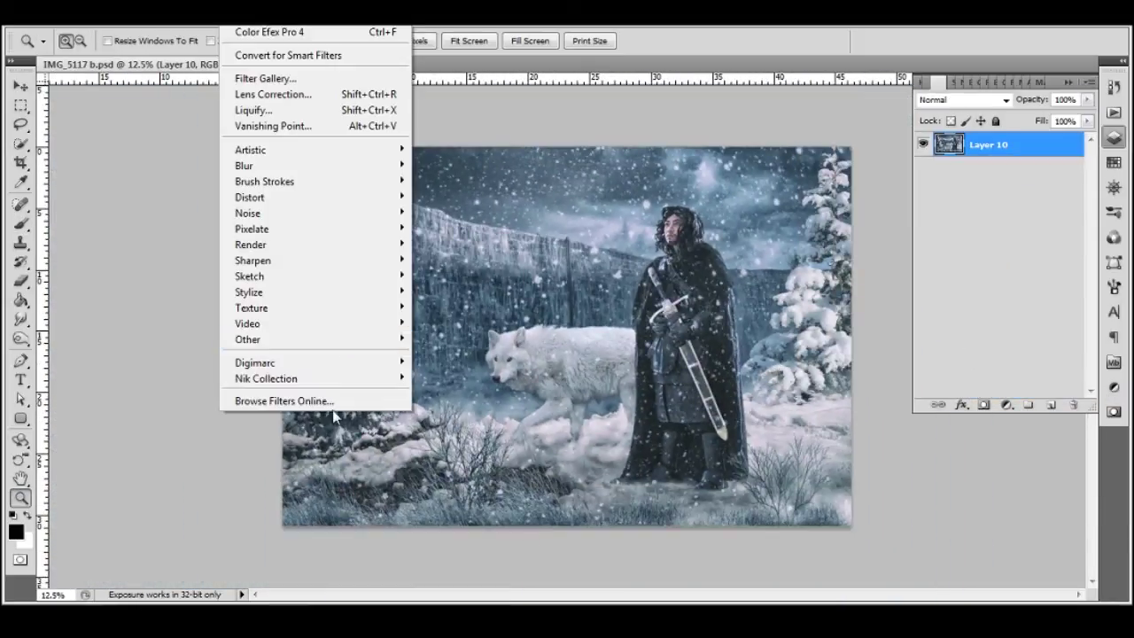
click(479, 485)
drag(620, 335, 635, 346)
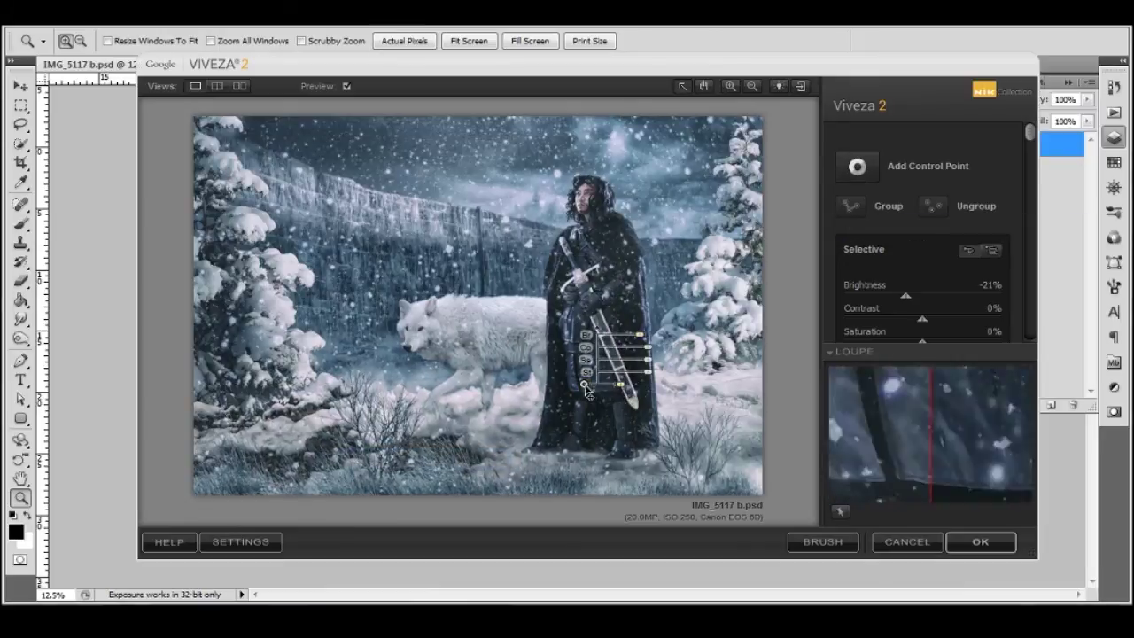
click(589, 395)
drag(653, 367, 638, 367)
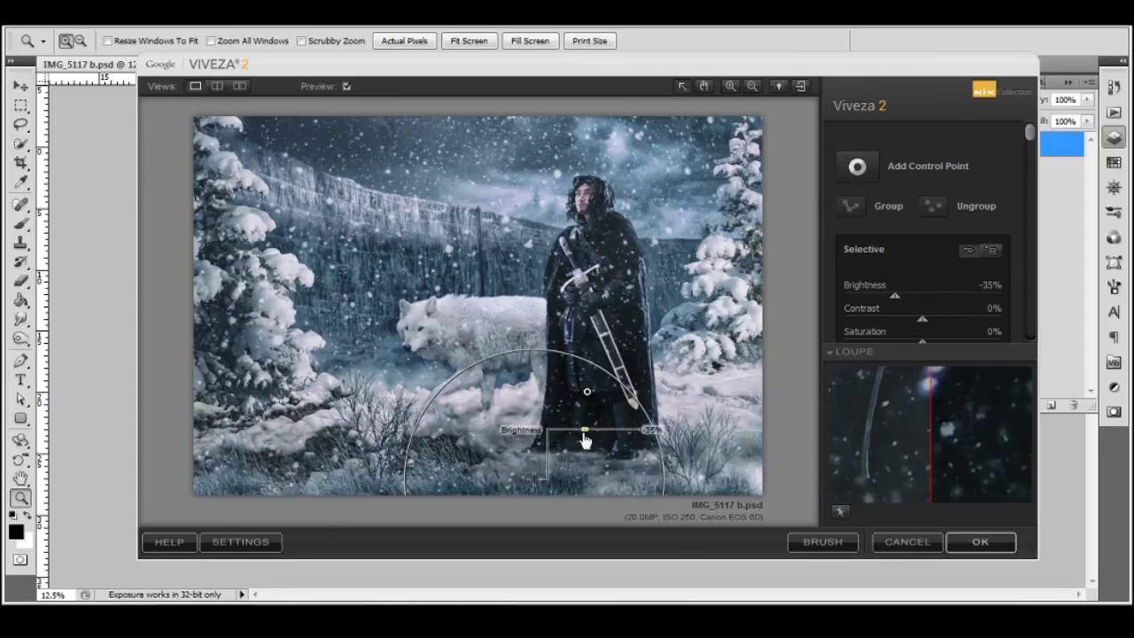
click(958, 535)
Set the Viveza 2 layer fill to 69% and merge the layers into one image.
click(651, 456)
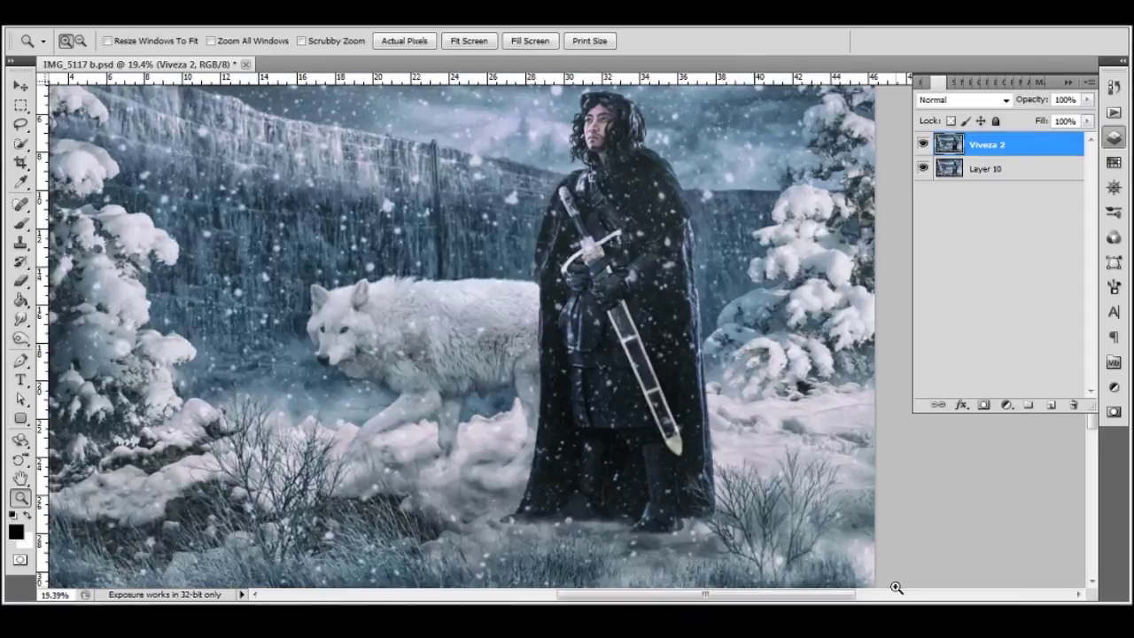
alt+click(742, 378)
drag(1087, 121, 1059, 139)
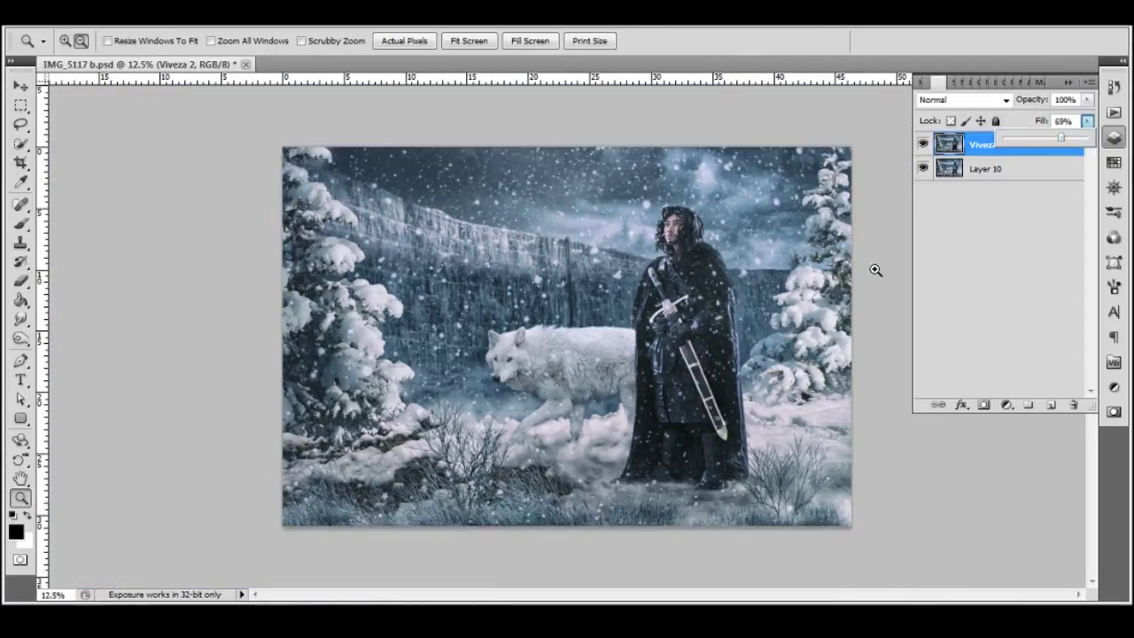
click(873, 271)
alt+click(701, 343)
key(ctrl+e)
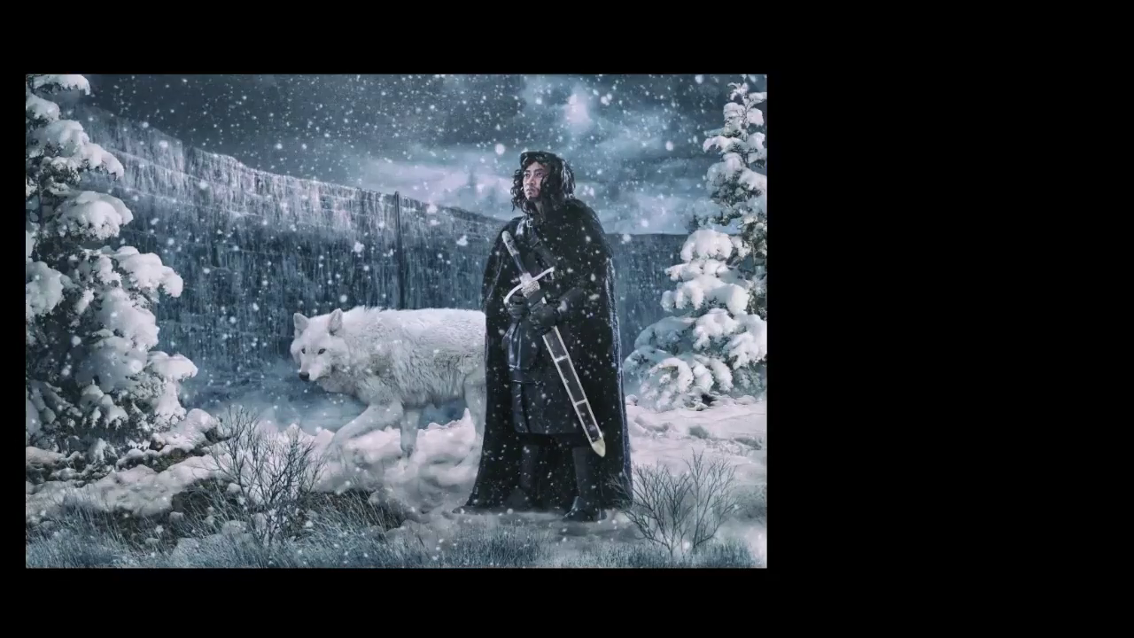